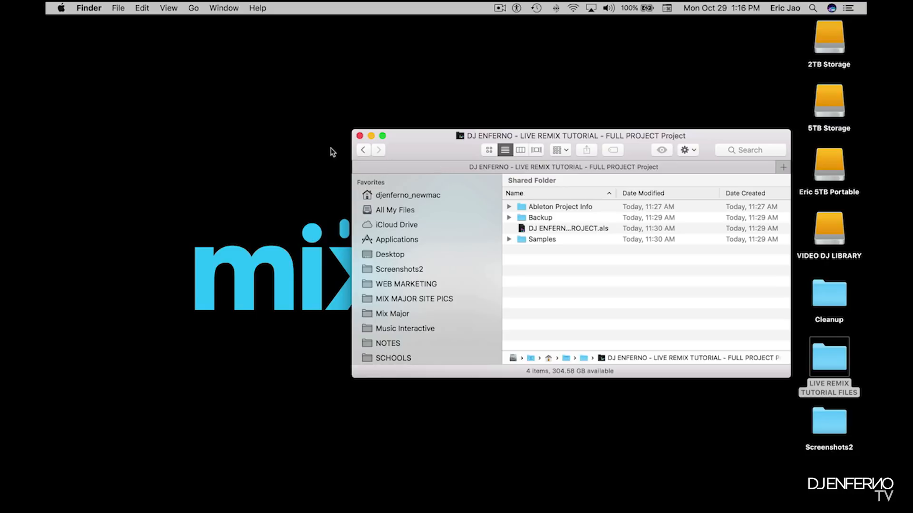
# Step: Go back to the LIVE REMIX TUTORIAL FILES folder, then switch to the Native Instruments Controller Editor
pyautogui.click(363, 150)
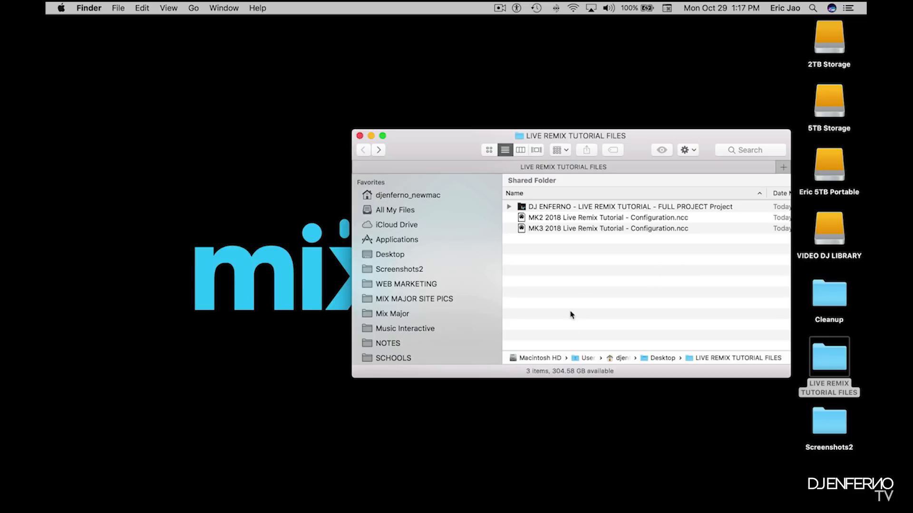
pyautogui.moveTo(630, 507)
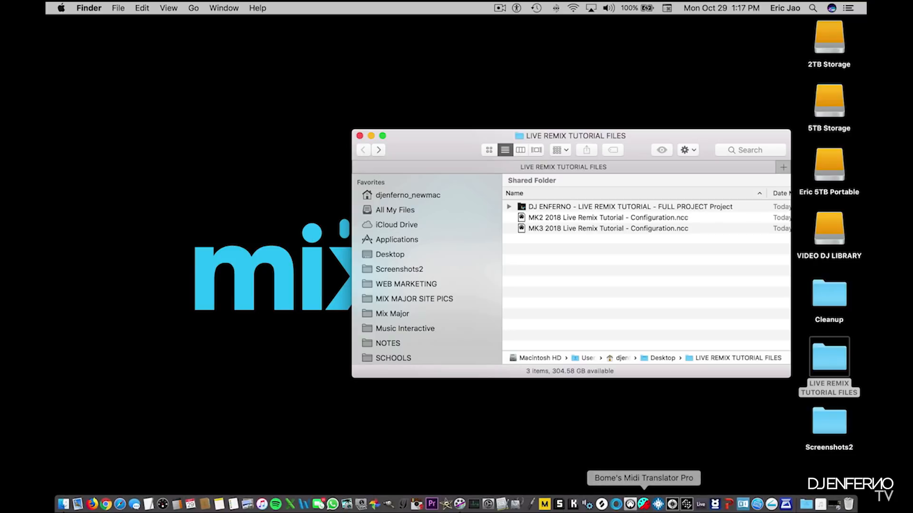
pyautogui.click(630, 505)
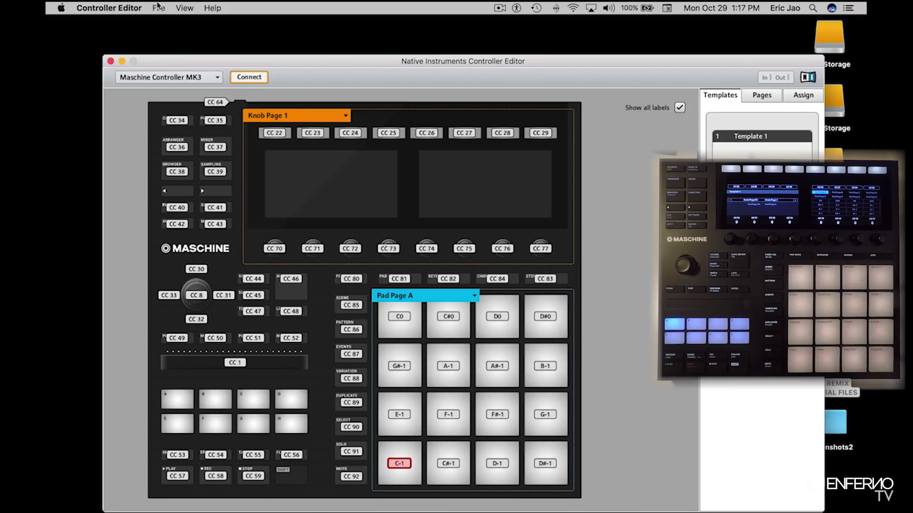
# Step: Open the configuration "MK3 2018 Live Remix Tutorial - Configuration.ncc" from the LIVE REMIX TUTORIAL FILES folder on the Desktop
pyautogui.click(157, 8)
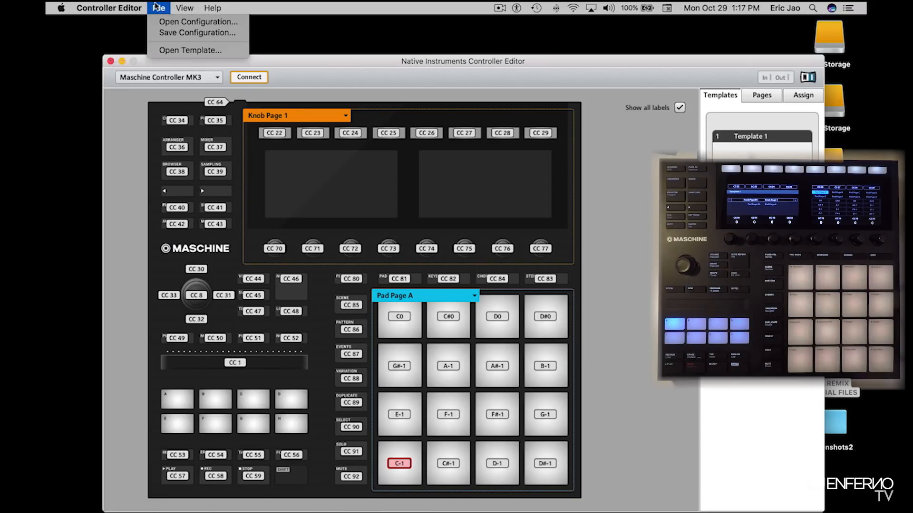
pyautogui.click(173, 22)
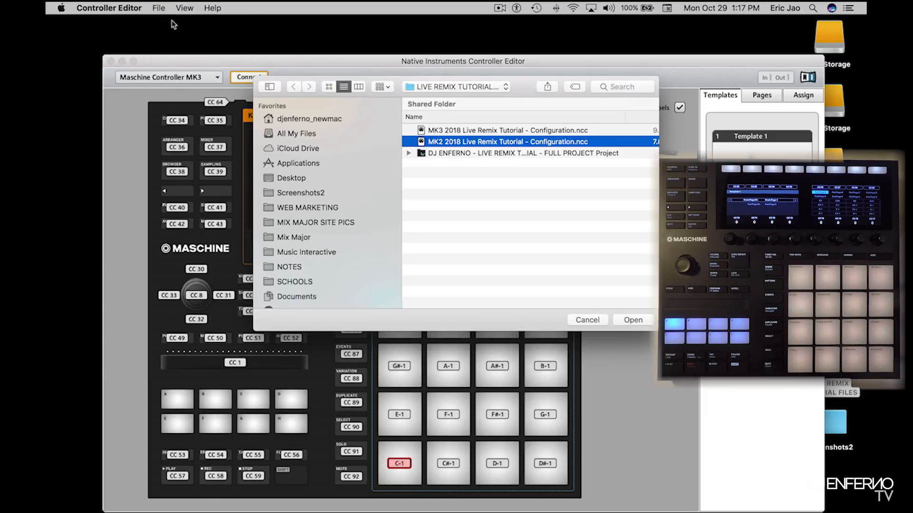
pyautogui.click(302, 179)
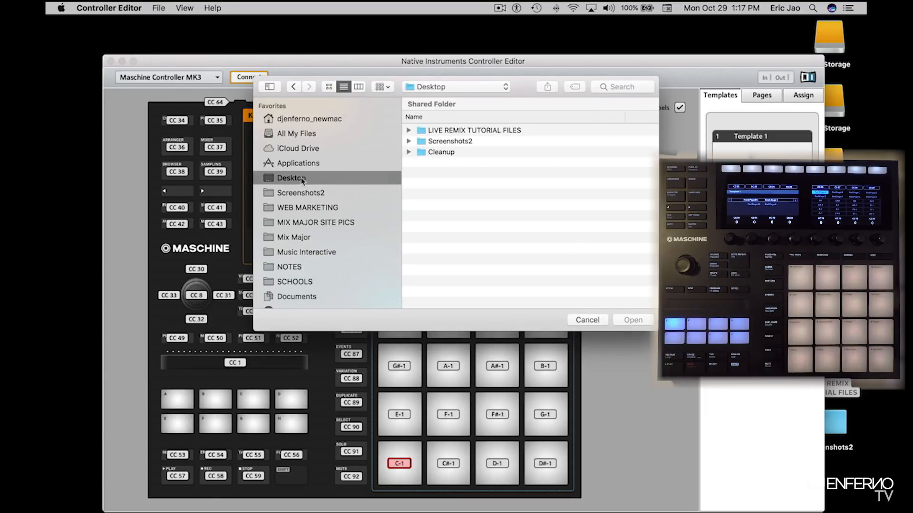
pyautogui.doubleClick(423, 132)
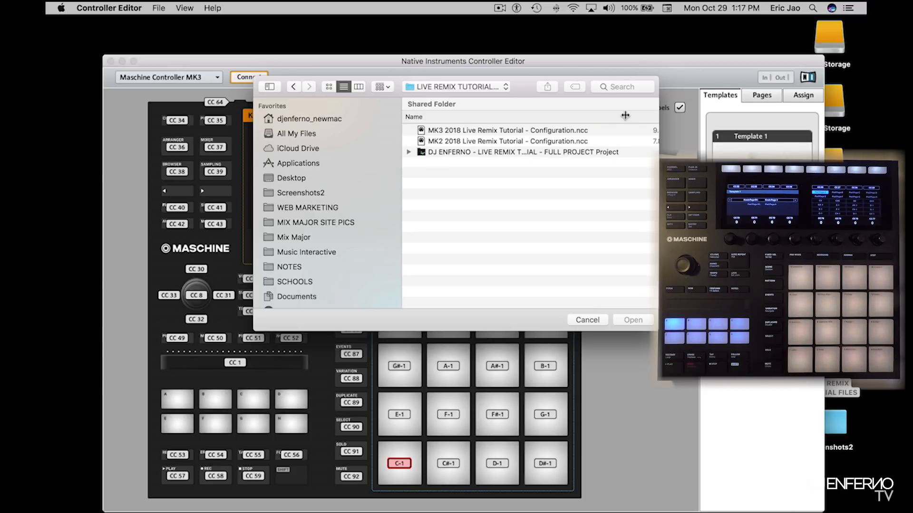
pyautogui.moveTo(627, 116); pyautogui.dragTo(631, 116)
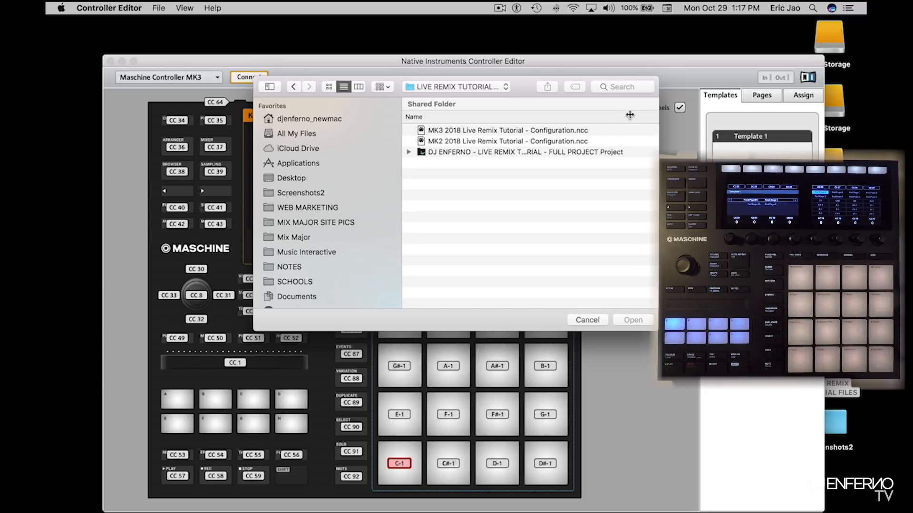
pyautogui.click(433, 133)
pyautogui.doubleClick(421, 133)
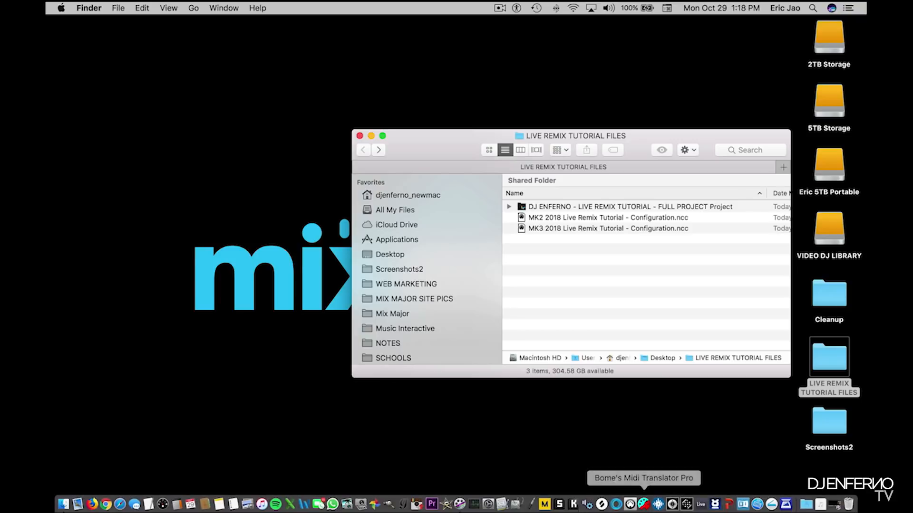
# Step: Switch to Ableton Live and open "DJ ENFERNO - LIVE REMIX TUTORIAL - FULL PROJECT.als" from its project folder in the Desktop's LIVE REMIX TUTORIAL FILES
pyautogui.click(704, 506)
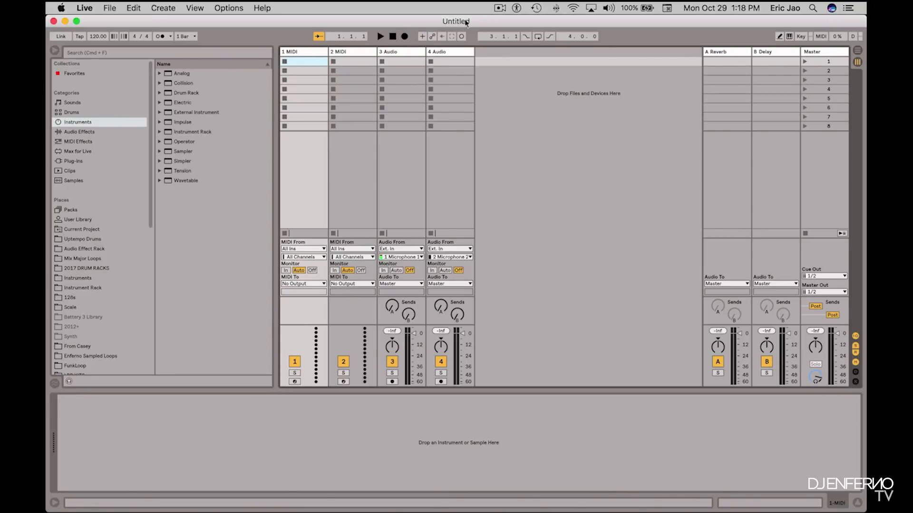
pyautogui.click(110, 7)
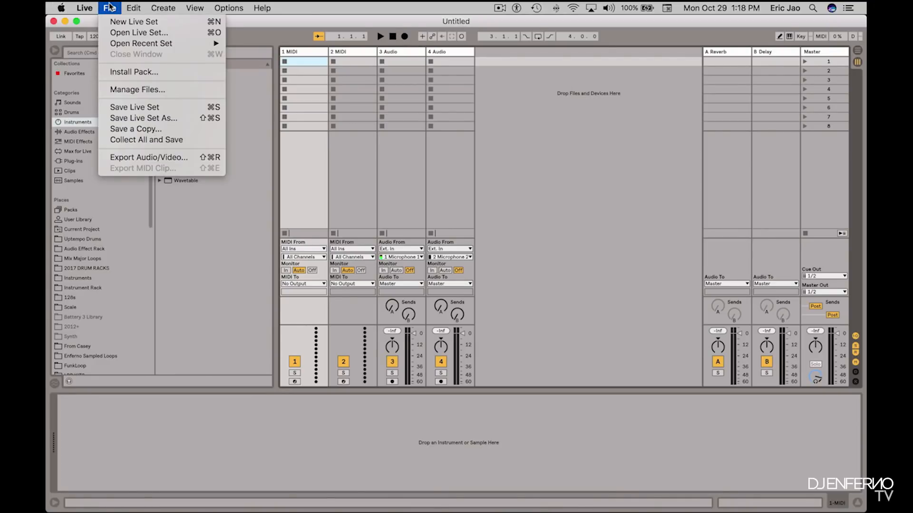
pyautogui.click(138, 32)
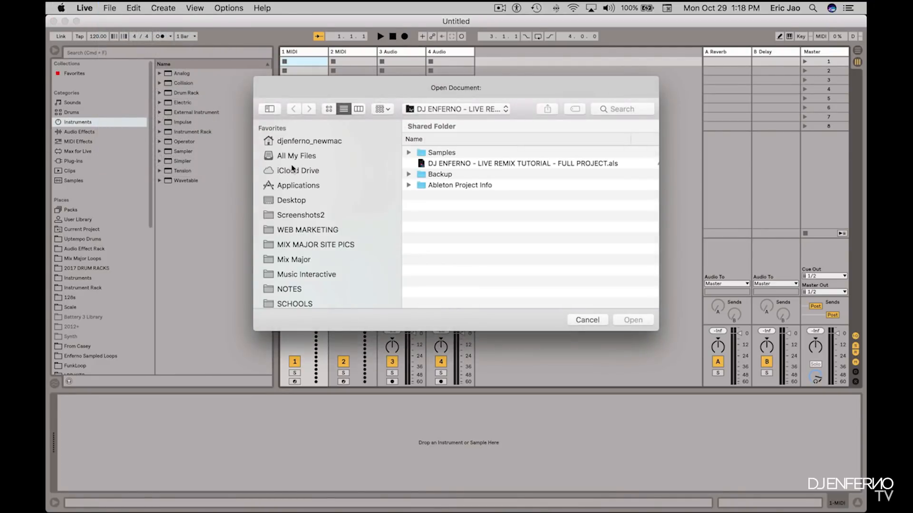
pyautogui.click(293, 200)
pyautogui.doubleClick(420, 152)
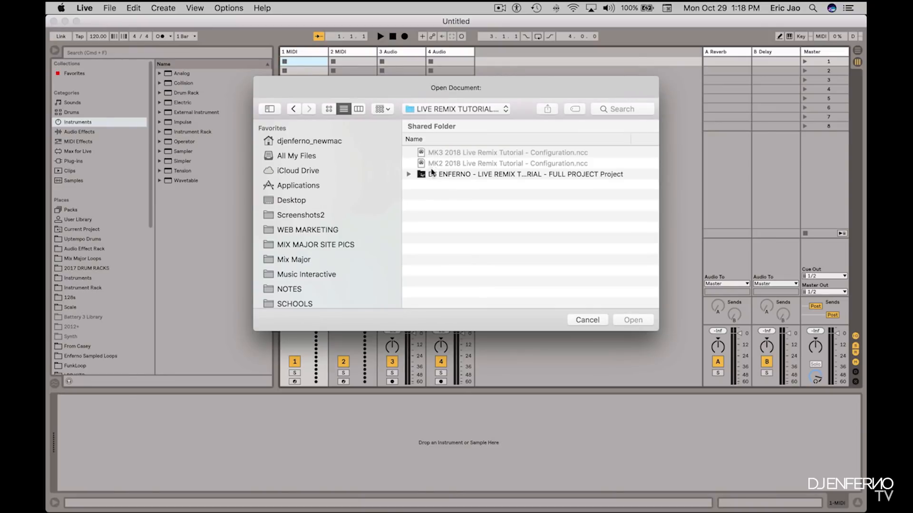
pyautogui.doubleClick(420, 176)
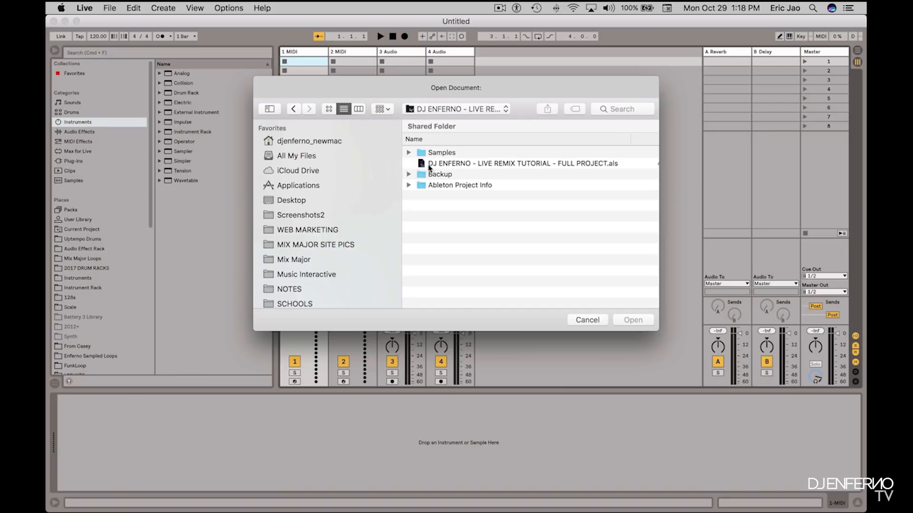
pyautogui.click(422, 164)
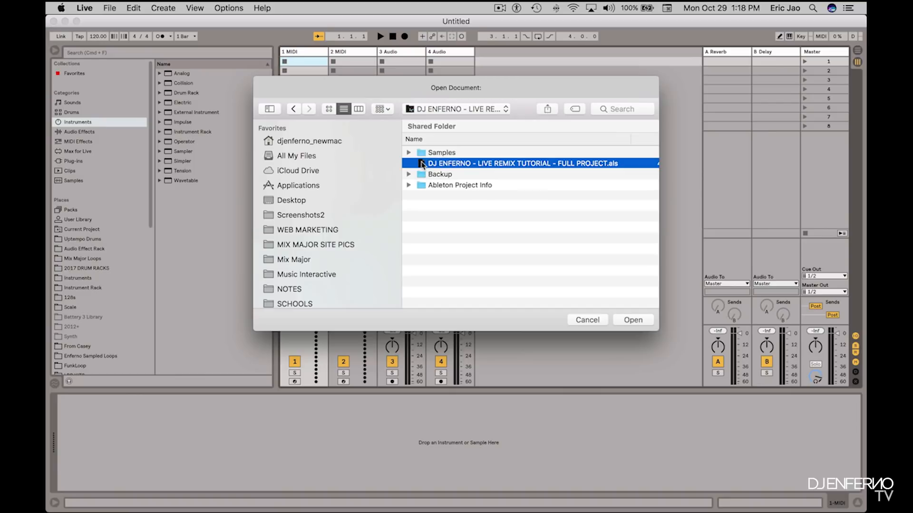
pyautogui.doubleClick(423, 164)
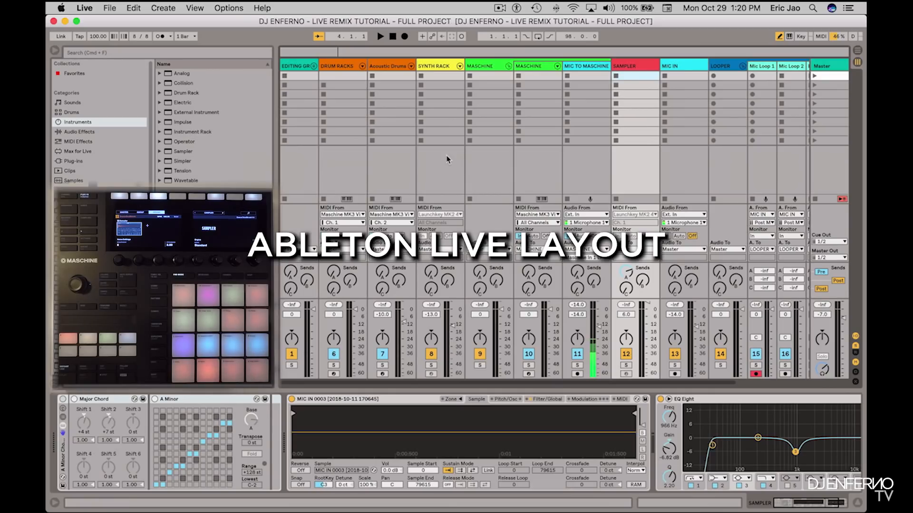
# Step: Show the devices of the DRUM RACKS track, followed by those of the Acoustic Drums track
pyautogui.click(338, 67)
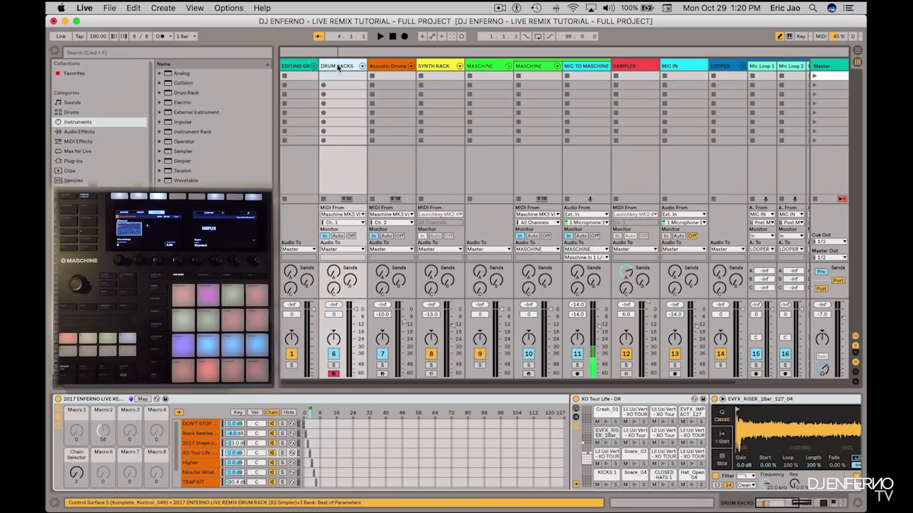
pyautogui.click(385, 70)
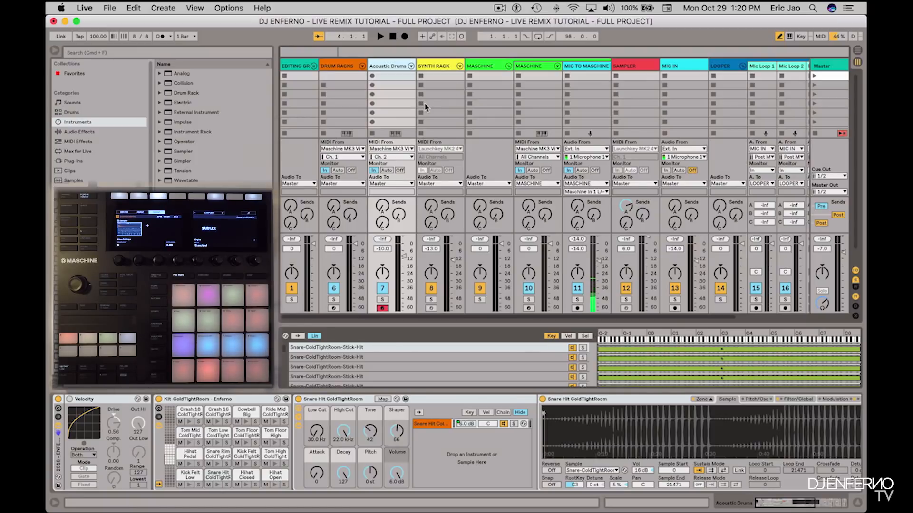
# Step: Compare the set's track layout in Arrangement View and Session View, ending in Session View
pyautogui.press('Tab')
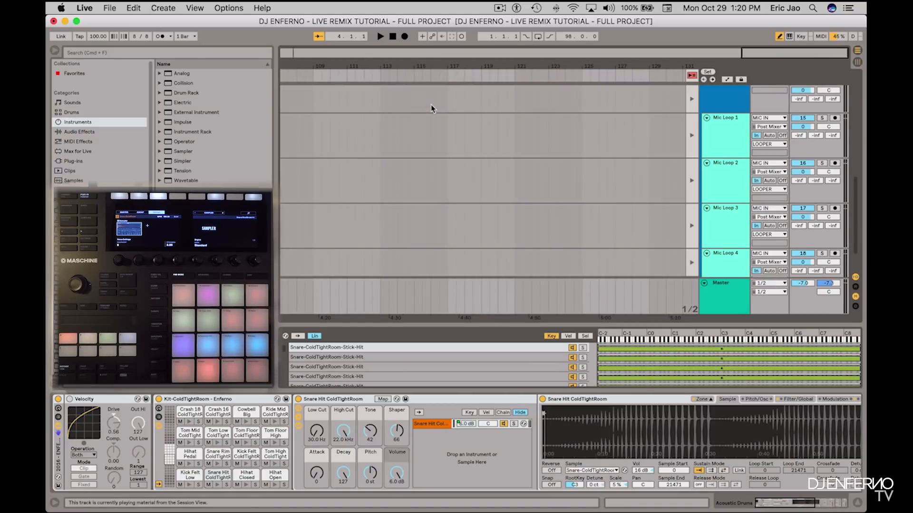
pyautogui.scroll(5, 435, 112)
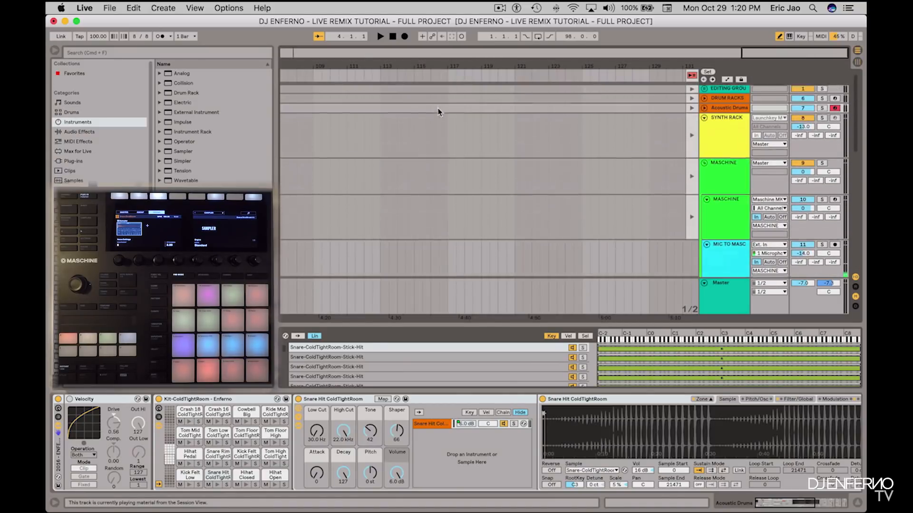
pyautogui.scroll(3, 438, 112)
pyautogui.press('Tab')
pyautogui.press('Tab')
pyautogui.press('Tab')
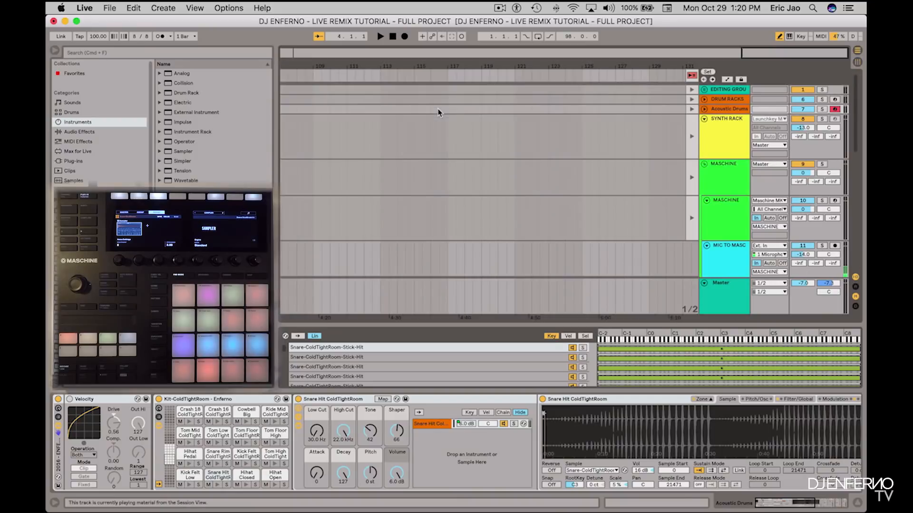
pyautogui.press('Tab')
pyautogui.press('Tab')
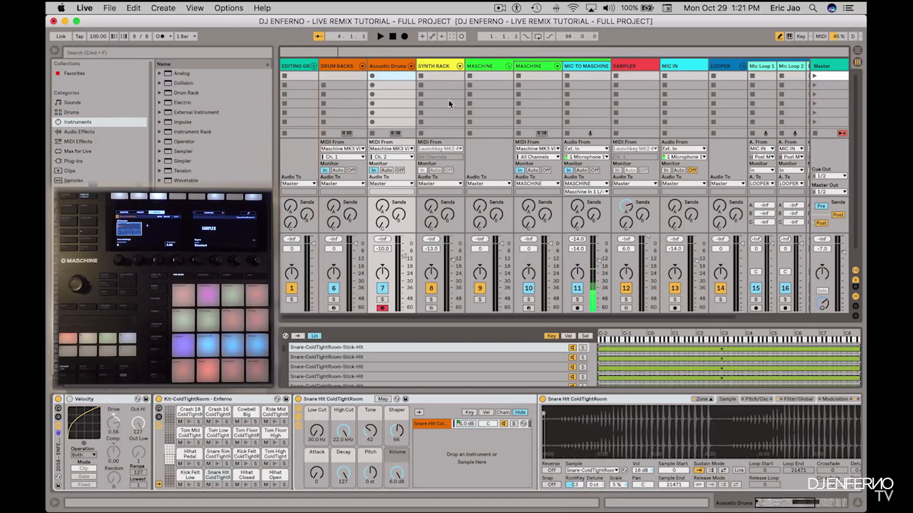
pyautogui.press('Tab')
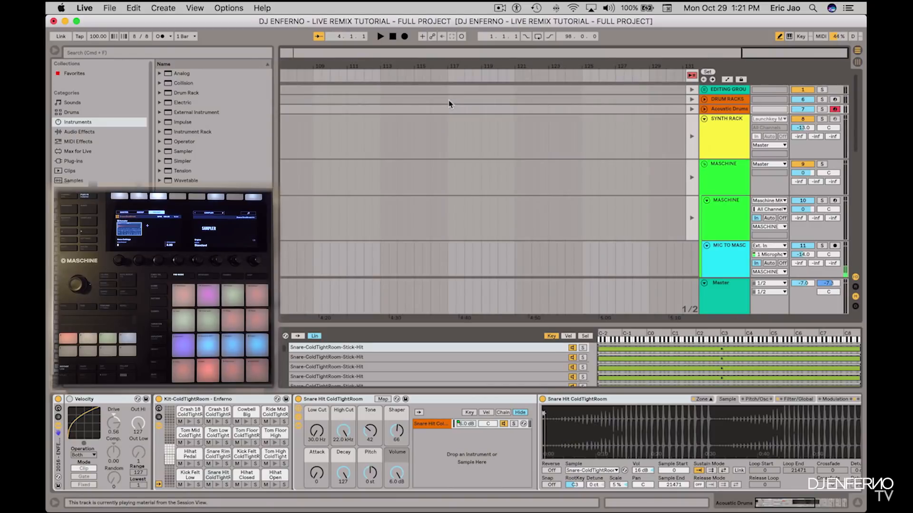
pyautogui.press('Tab')
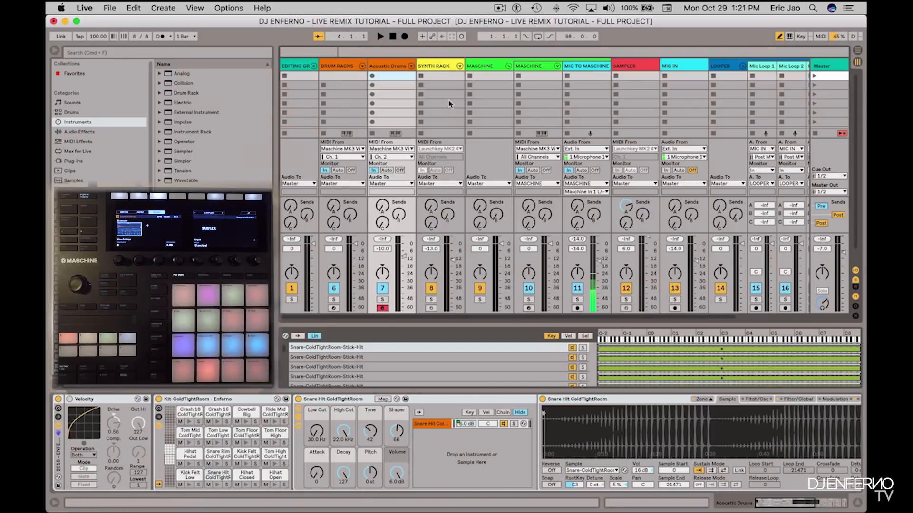
pyautogui.press('Tab')
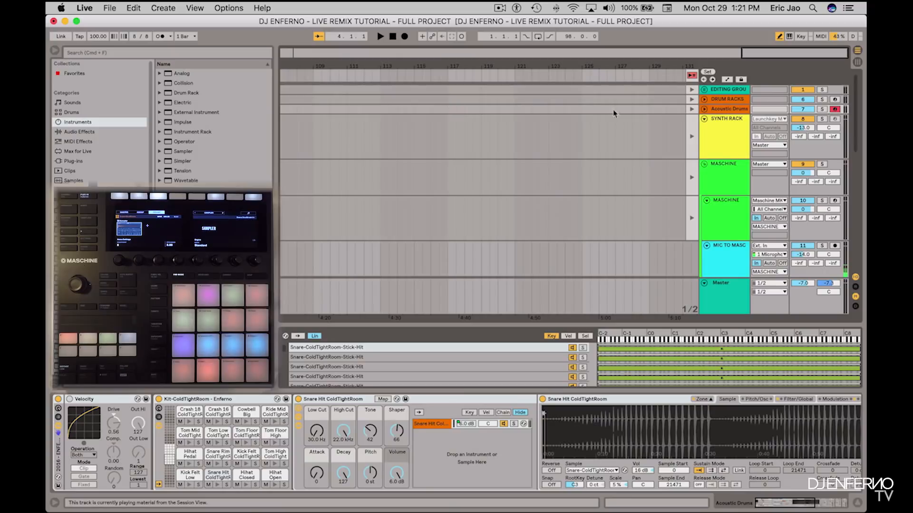
pyautogui.click(722, 124)
pyautogui.press('Tab')
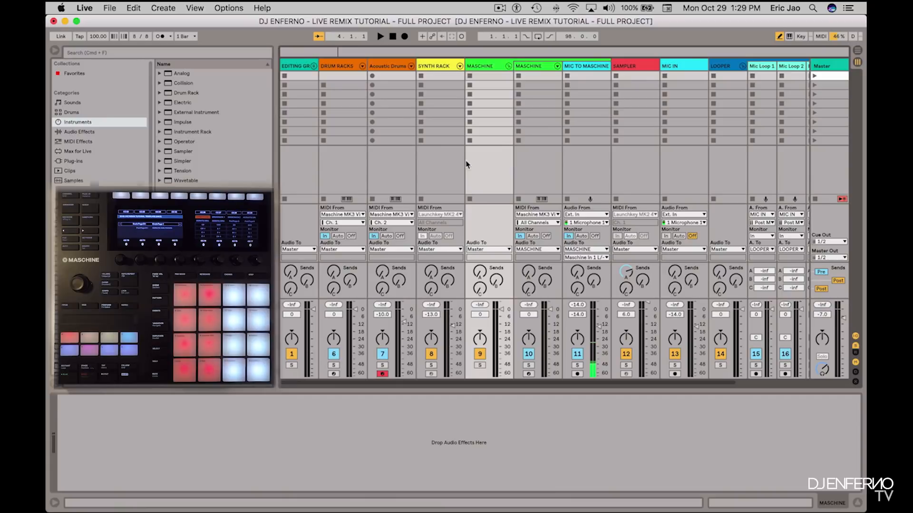
# Step: Check the audio output device choices in the audio preferences
pyautogui.press('super+comma')
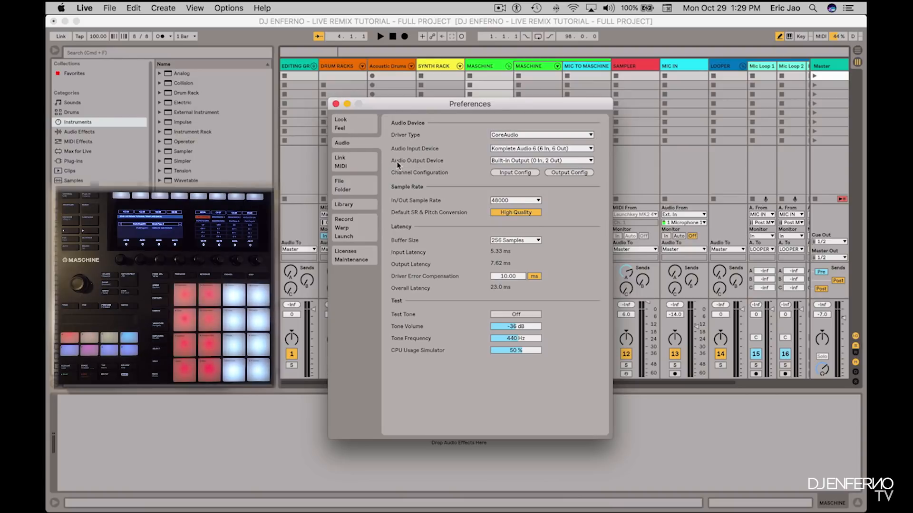
pyautogui.click(519, 161)
pyautogui.click(469, 186)
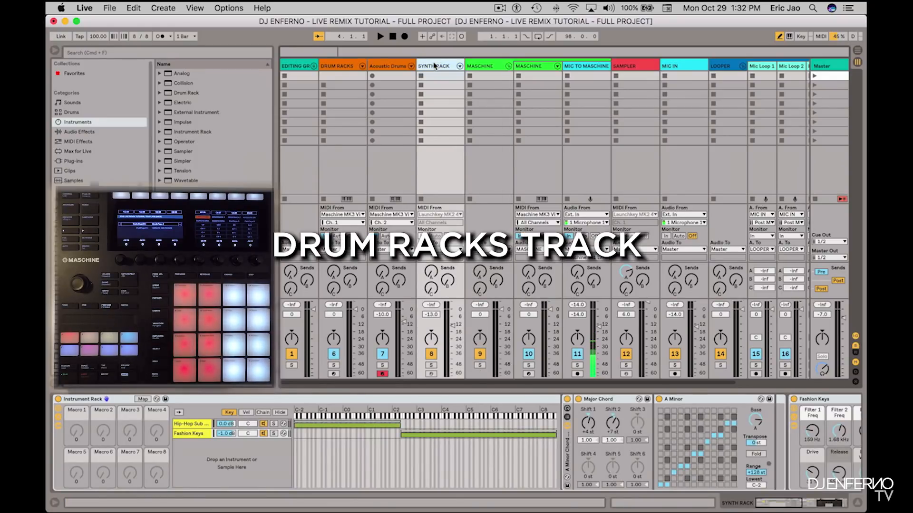
# Step: Examine the DRUM RACKS track's instrument rack, including the XO Tour Life drum rack and the first chain in the list
pyautogui.click(342, 67)
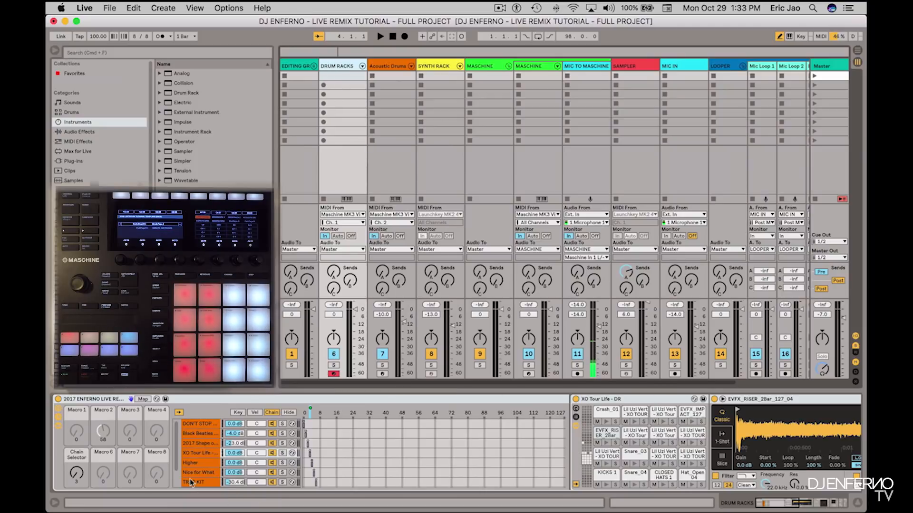
pyautogui.click(616, 400)
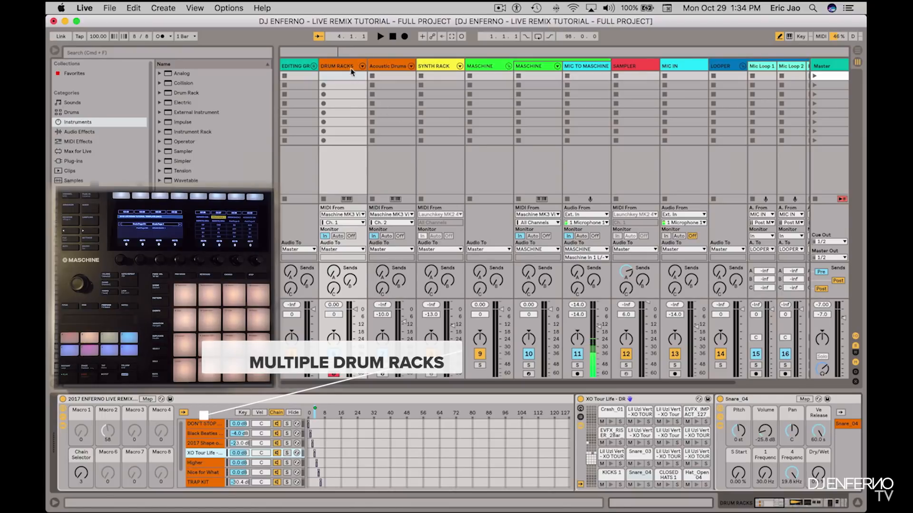
pyautogui.click(200, 423)
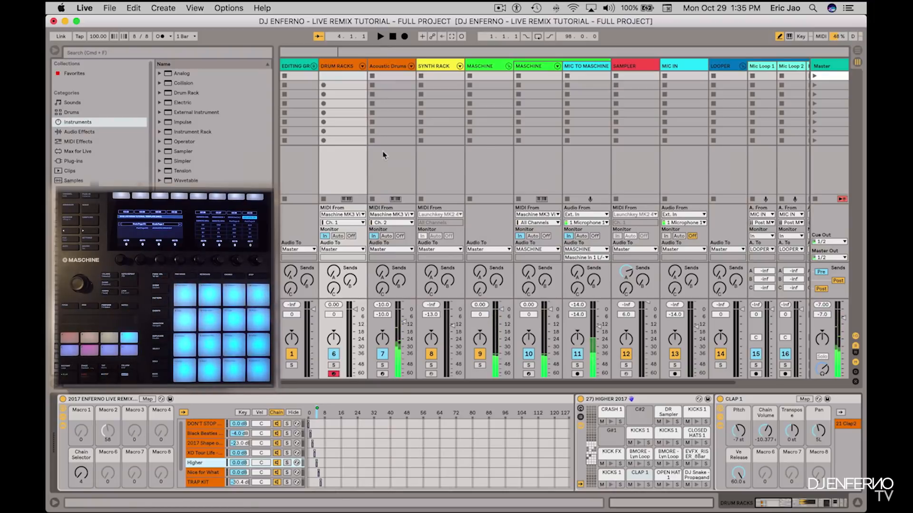
# Step: View the Acoustic Drums kit, then return to the DRUM RACKS track and examine the pad overview of the HIGHER 2017 rack
pyautogui.click(389, 67)
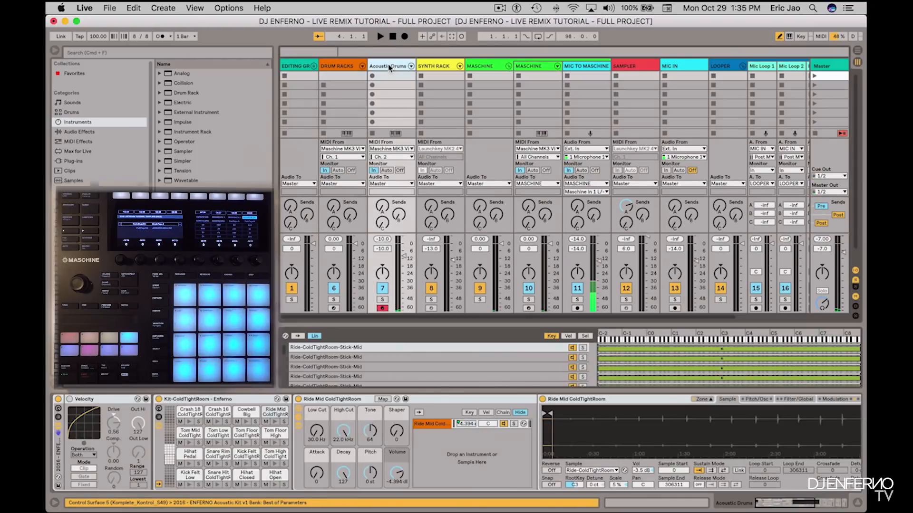
pyautogui.click(346, 68)
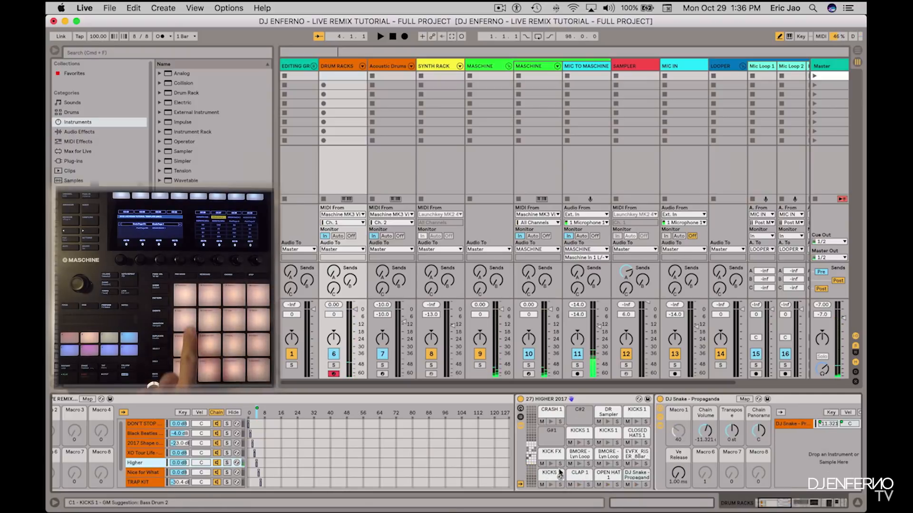
pyautogui.click(533, 449)
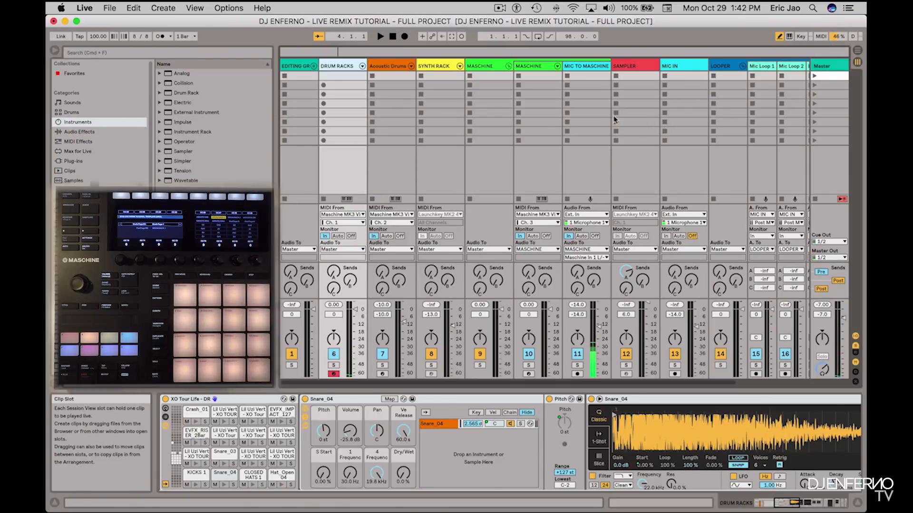
# Step: Bring up the audio preferences to review the device, sample rate and latency settings
pyautogui.press('super+comma')
pyautogui.click(342, 142)
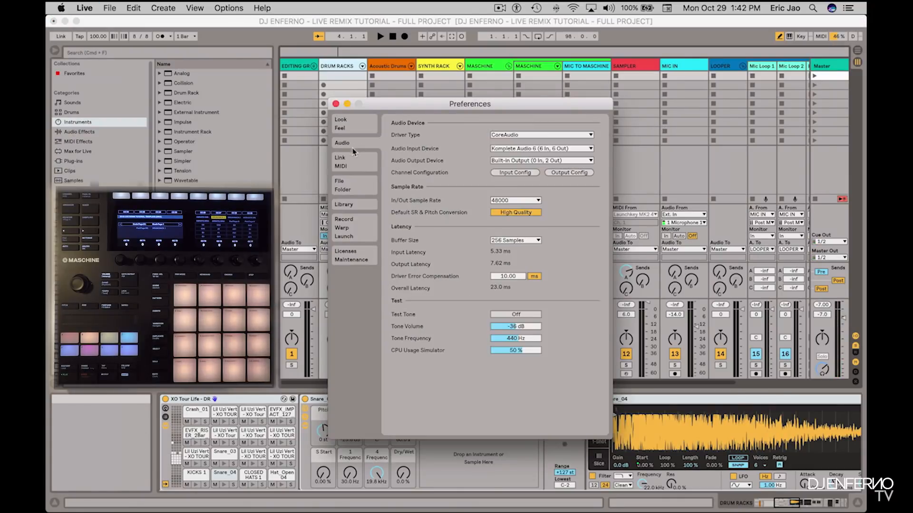
# Step: Bring up the Link MIDI preferences to review the control surface and MIDI port settings
pyautogui.click(339, 164)
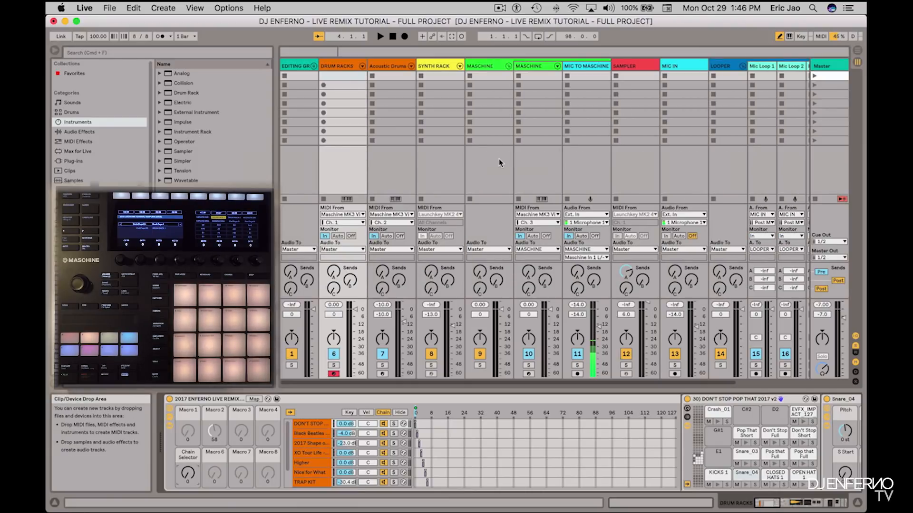
# Step: Create a new Live Set without saving the changes to the current full project
pyautogui.click(110, 8)
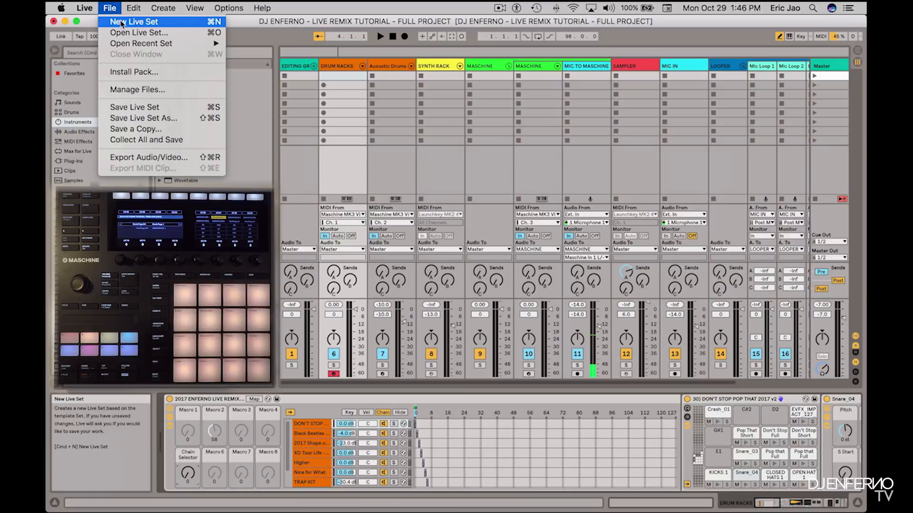
pyautogui.click(122, 22)
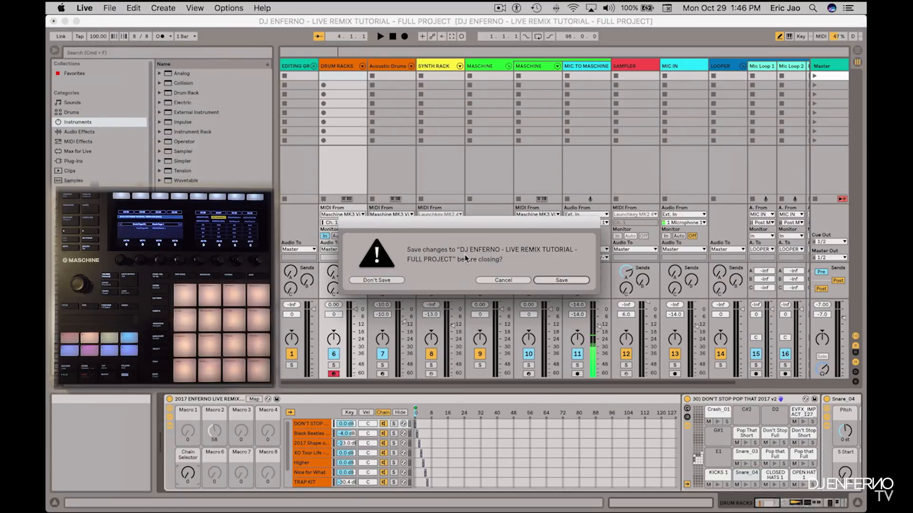
pyautogui.click(388, 281)
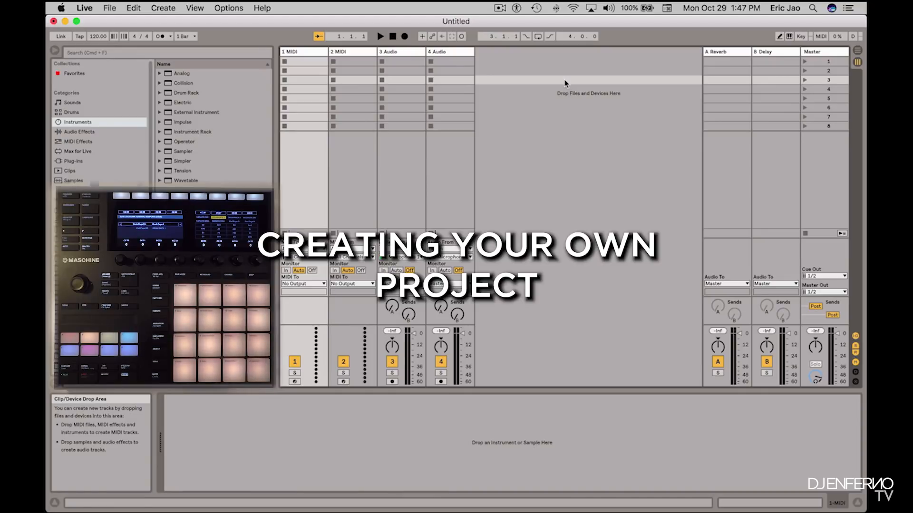
# Step: Delete the 4 Audio, 3 Audio and 2 MIDI tracks, keeping only the 1 MIDI track
pyautogui.click(307, 54)
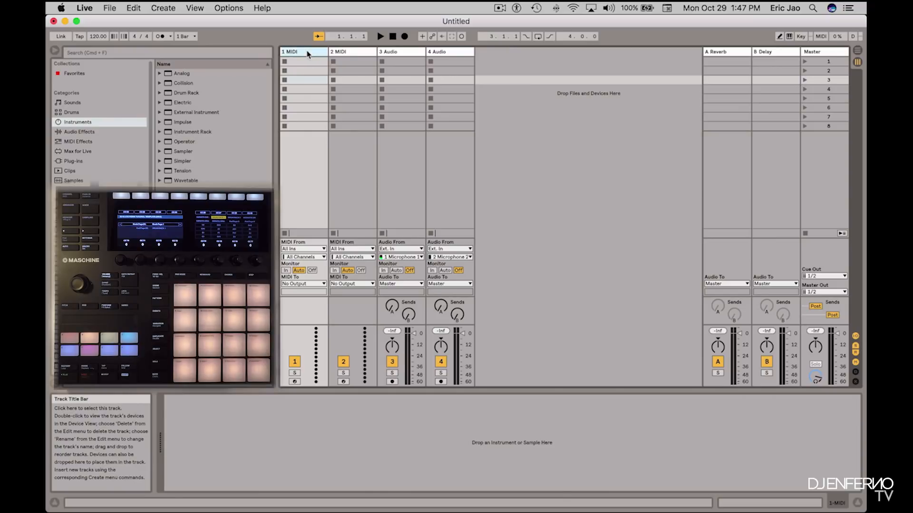
pyautogui.click(344, 53)
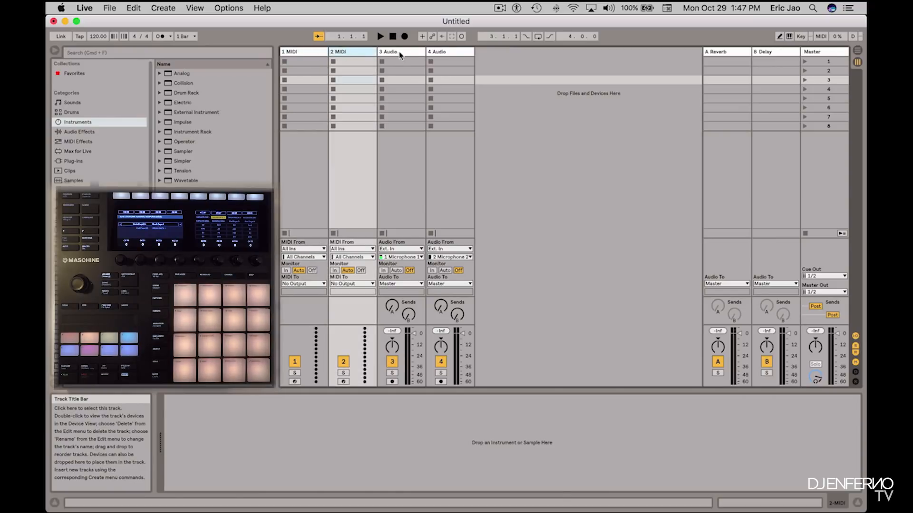
pyautogui.click(398, 55)
pyautogui.click(441, 53)
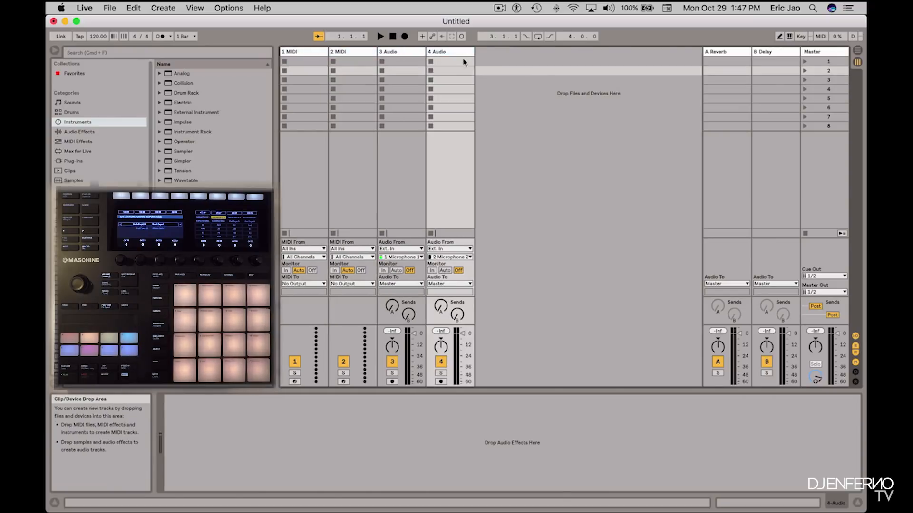
pyautogui.press('Delete')
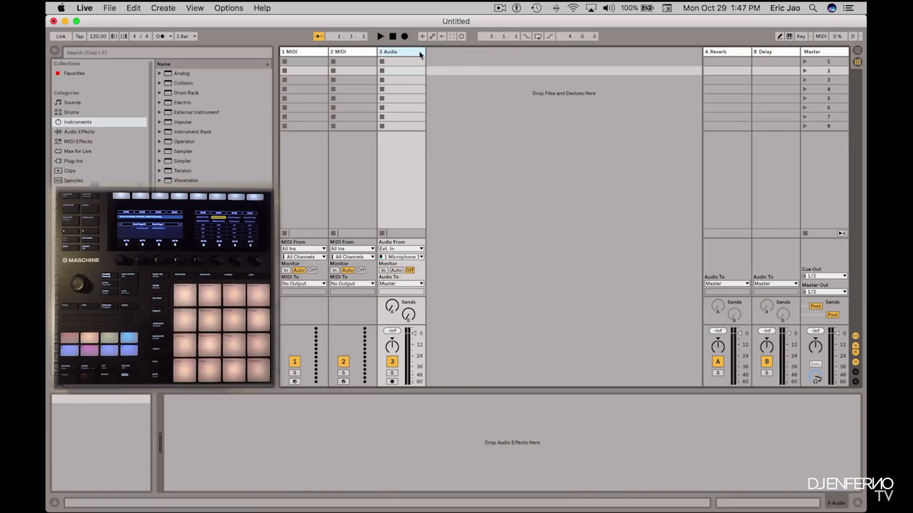
pyautogui.press('Delete')
pyautogui.press('Delete')
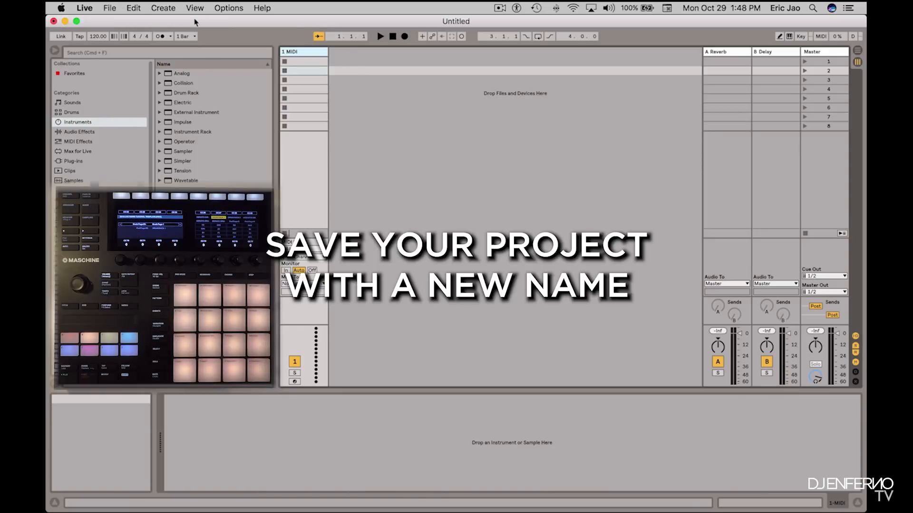
# Step: Save the new Live Set in the current project folder as "YOUR NAME - LIVE REMIX SET"
pyautogui.click(109, 8)
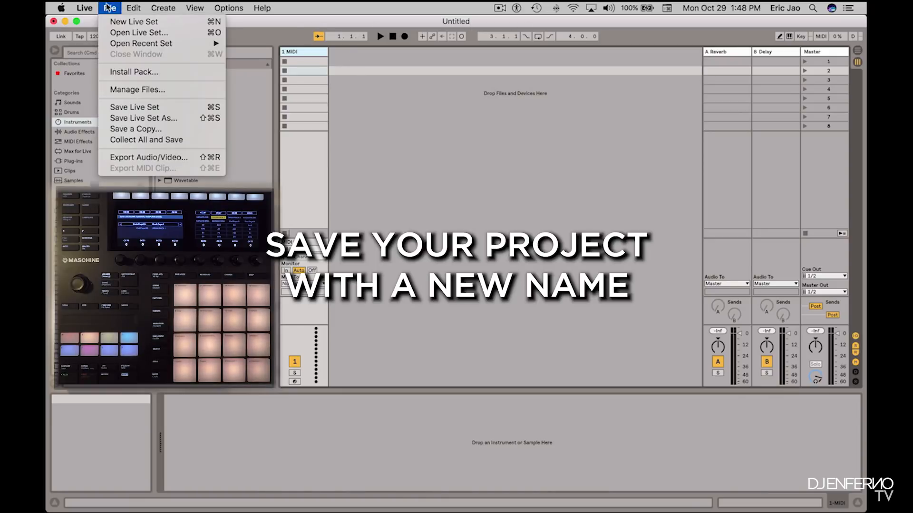
pyautogui.click(141, 108)
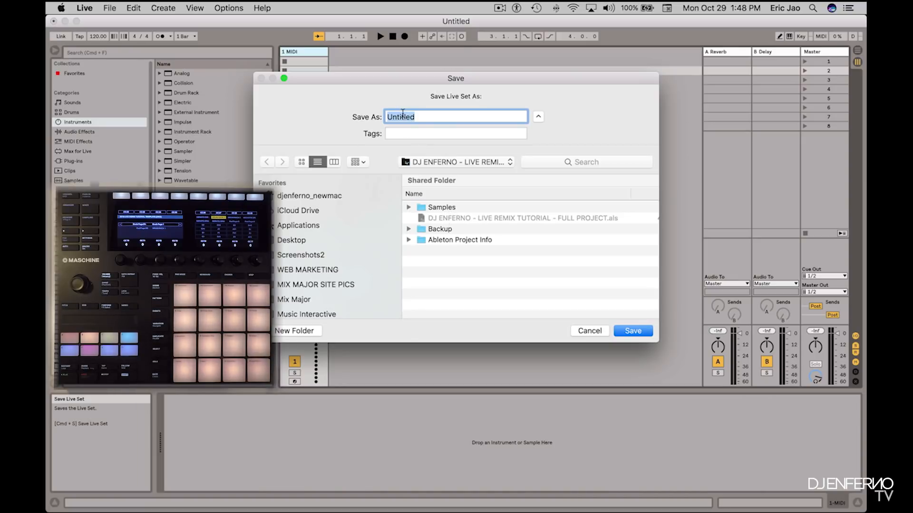
pyautogui.write('YO')
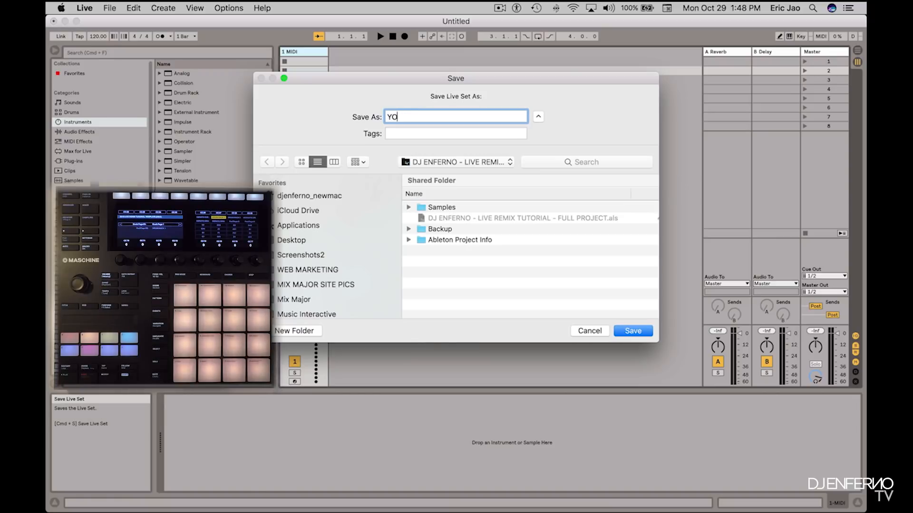
pyautogui.write('UR NAME - LIVEW')
pyautogui.press('BackSpace')
pyautogui.write('REMIX')
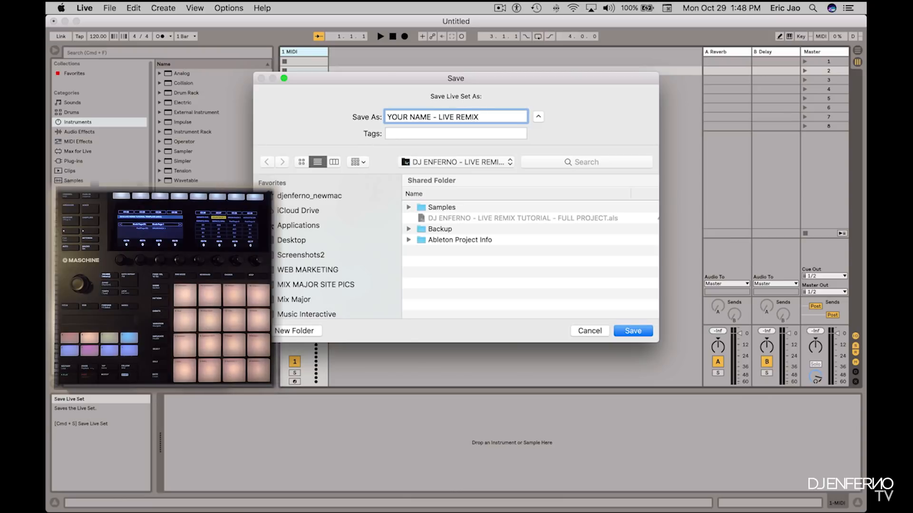
pyautogui.write(' SET')
pyautogui.press('Return')
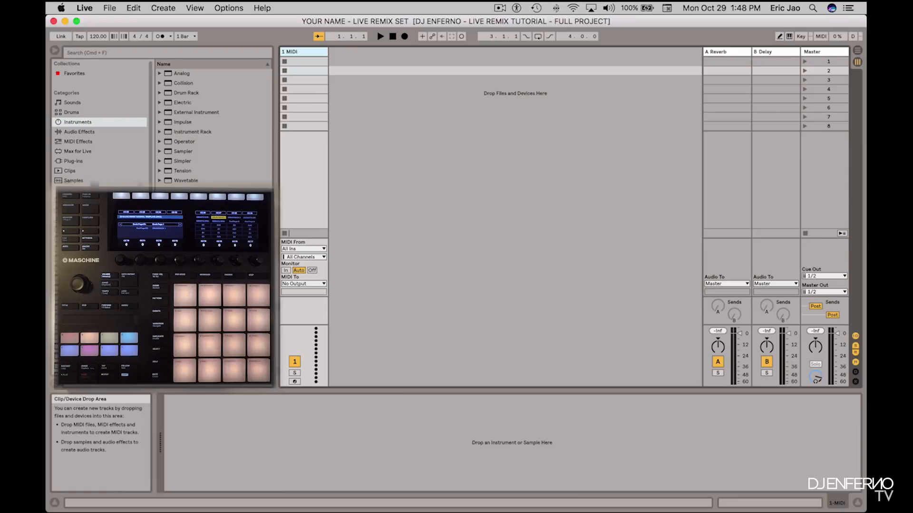
# Step: Load an empty Drum Rack from the Drums category onto the 1 MIDI track and set the track's monitoring to In
pyautogui.click(494, 117)
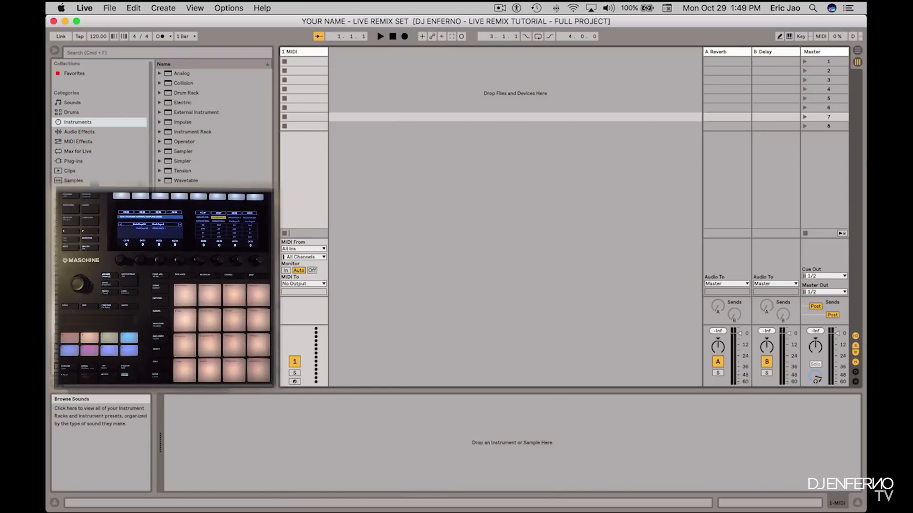
pyautogui.click(73, 102)
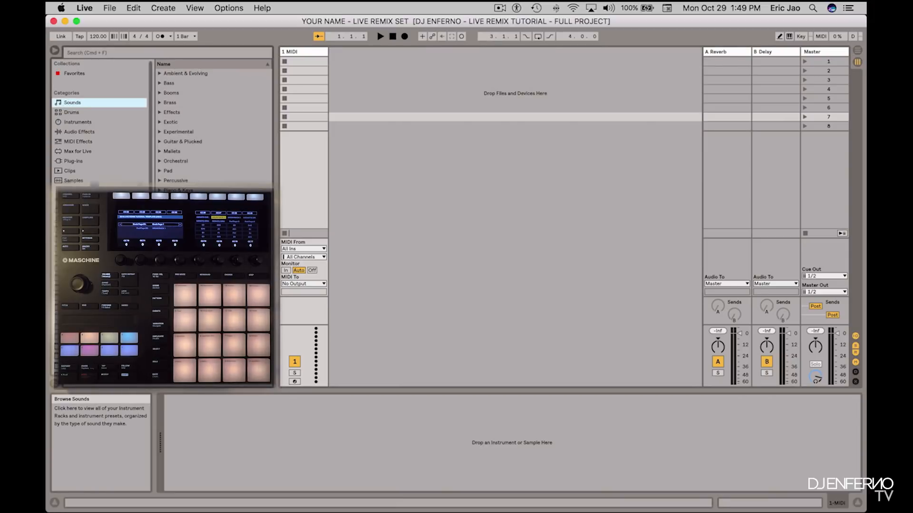
pyautogui.click(79, 142)
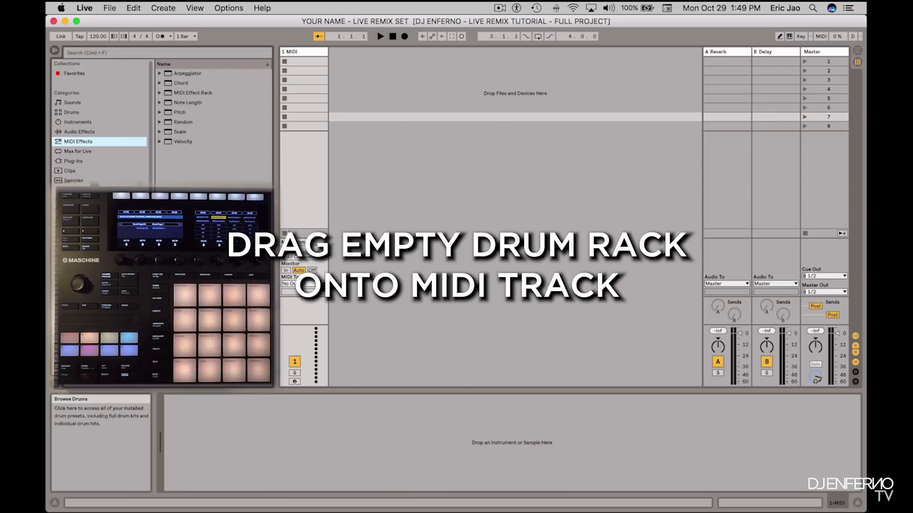
pyautogui.click(72, 112)
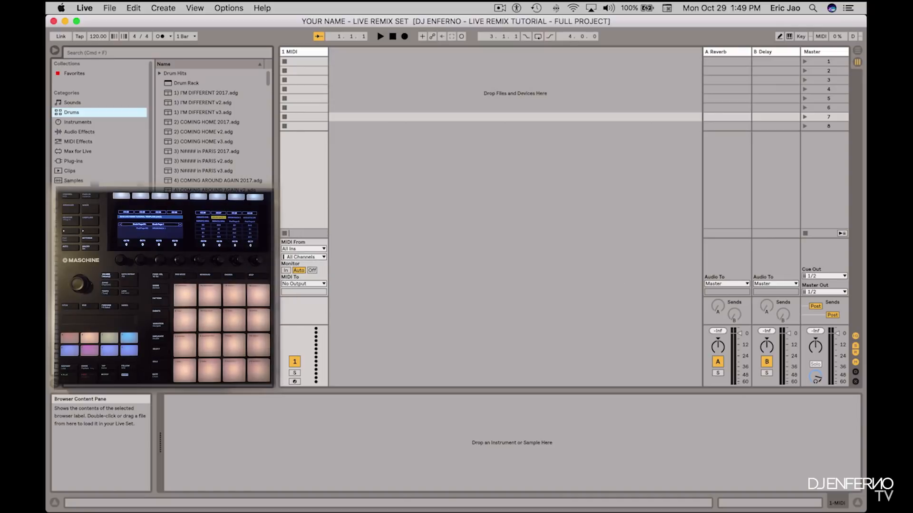
pyautogui.click(186, 83)
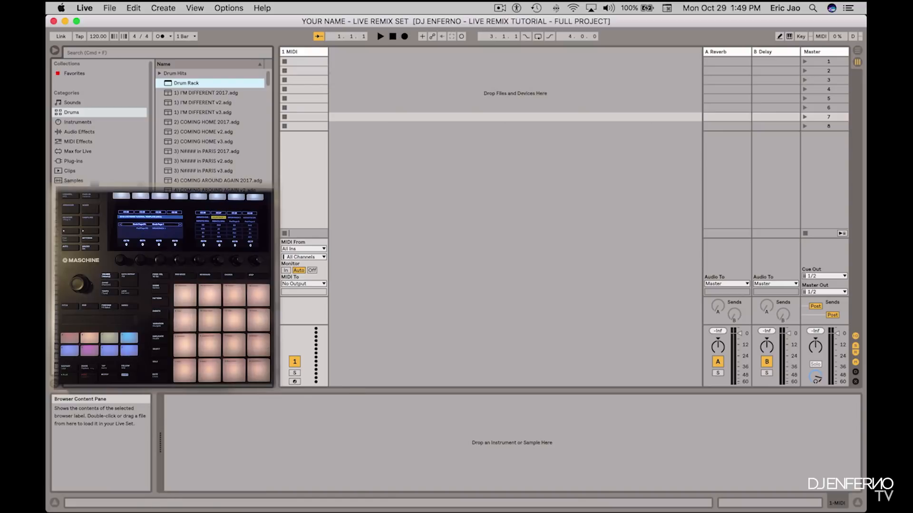
pyautogui.press('Return')
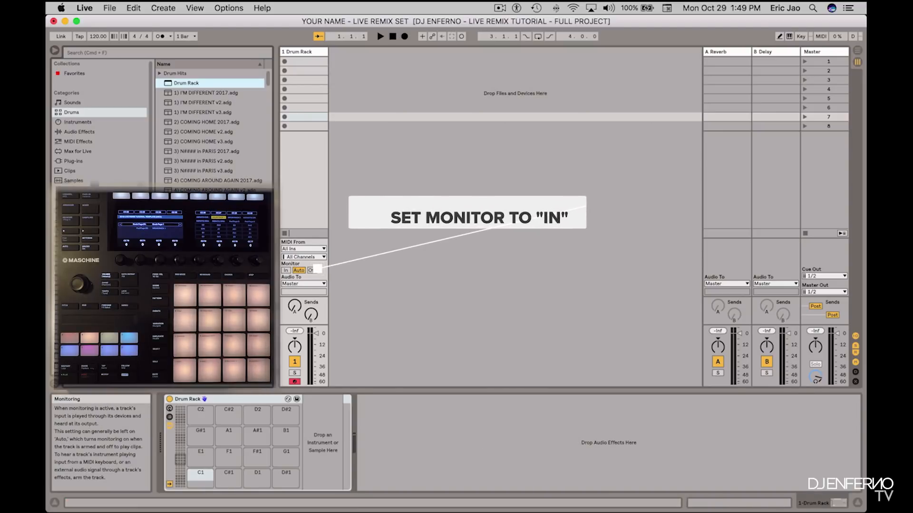
pyautogui.click(286, 270)
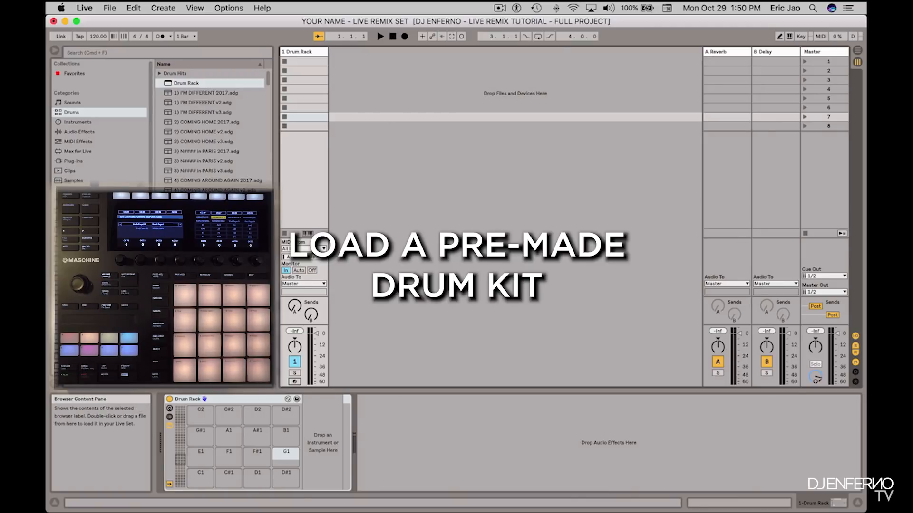
# Step: Search the drum presets for "808" and load 808 Aristocrat Kit in place of the empty Drum Rack
pyautogui.scroll(-20, 210, 133)
pyautogui.press('super+f')
pyautogui.write('808')
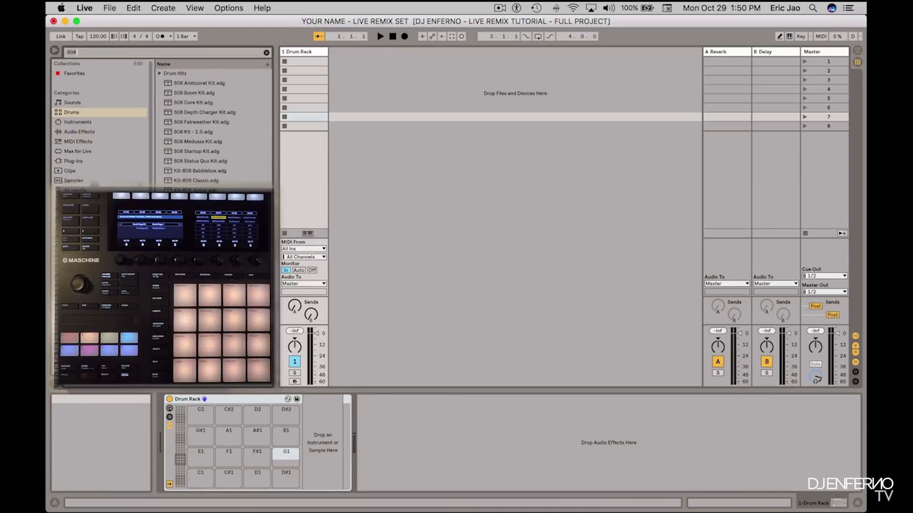
pyautogui.click(72, 112)
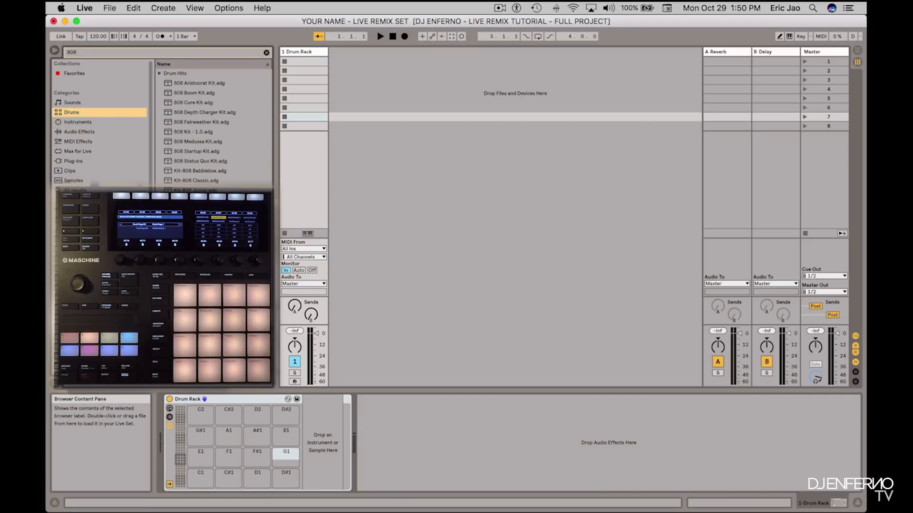
pyautogui.click(199, 83)
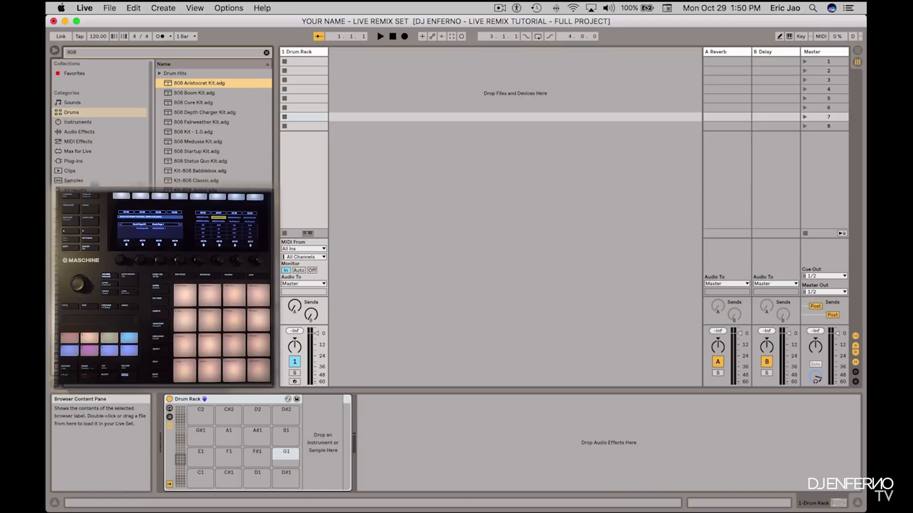
pyautogui.moveTo(199, 83); pyautogui.dragTo(228, 400)
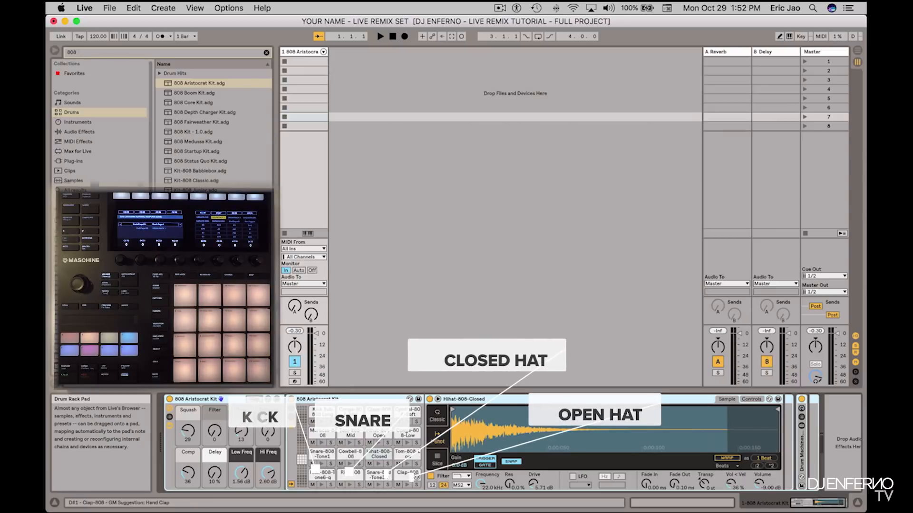
# Step: Rearrange the kit's pads, moving Snare-808-Tone3-r to C#1, Hihat-808-Closed to D1 and Hihat-808-Open to D#1
pyautogui.click(386, 476)
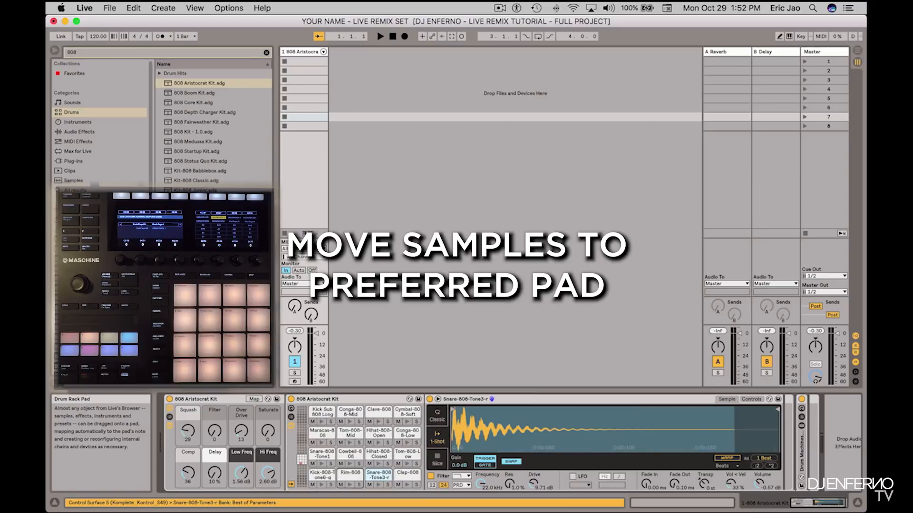
pyautogui.moveTo(378, 475); pyautogui.dragTo(351, 475)
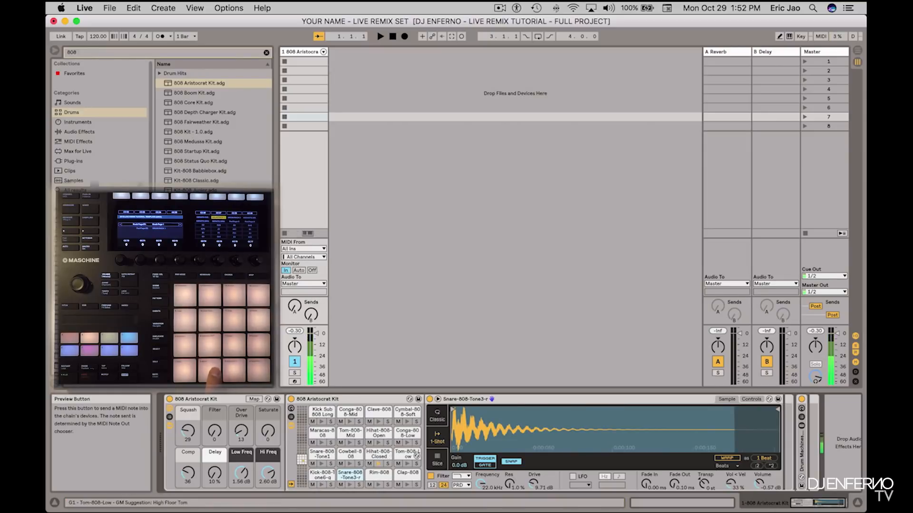
pyautogui.click(383, 454)
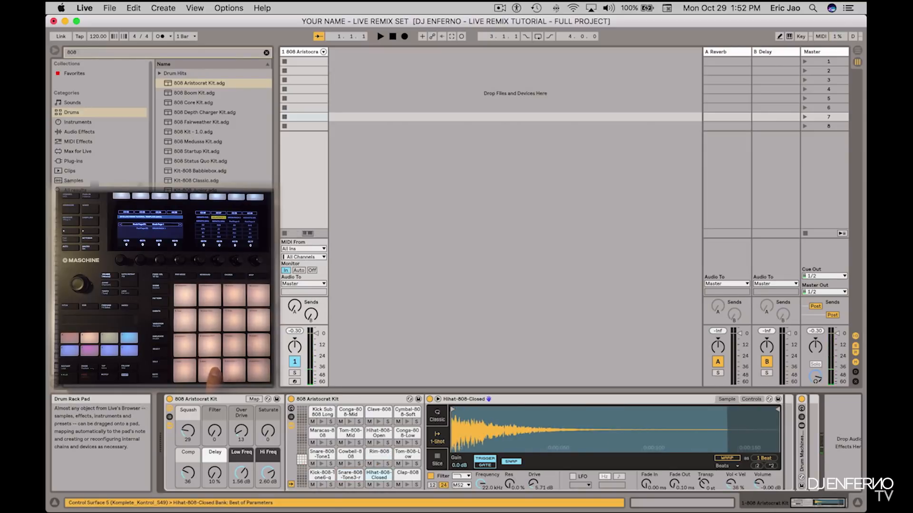
pyautogui.click(388, 435)
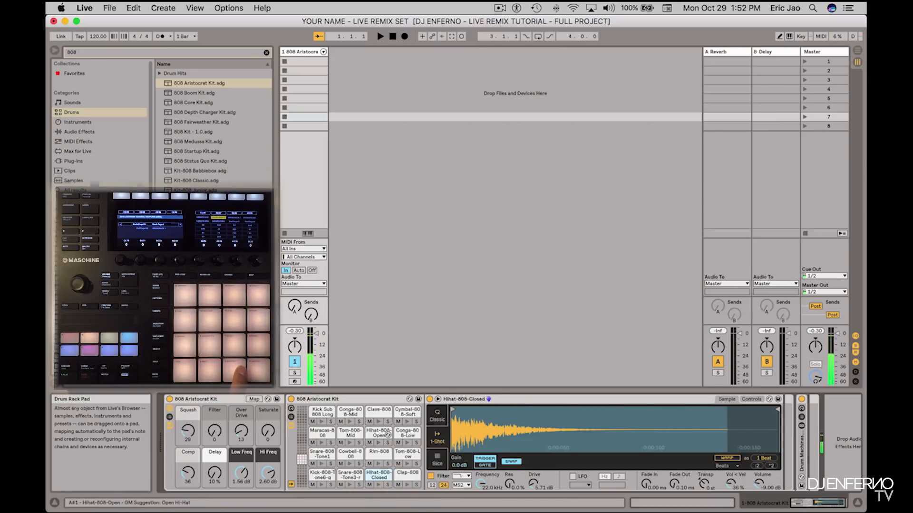
pyautogui.click(380, 432)
pyautogui.moveTo(379, 433); pyautogui.dragTo(407, 474)
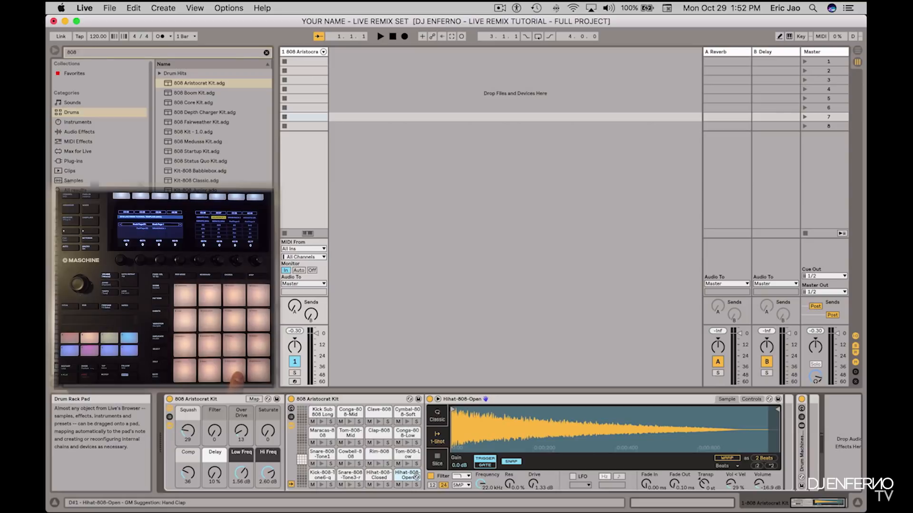
# Step: Show the 808 kit's chain list with its input/output settings and examine the choke groups of the closed and open hi-hats
pyautogui.click(291, 417)
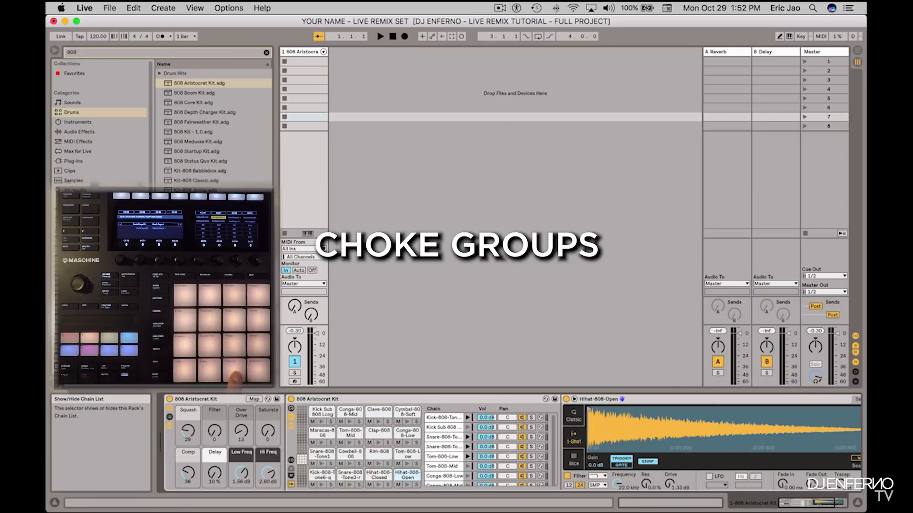
pyautogui.click(291, 460)
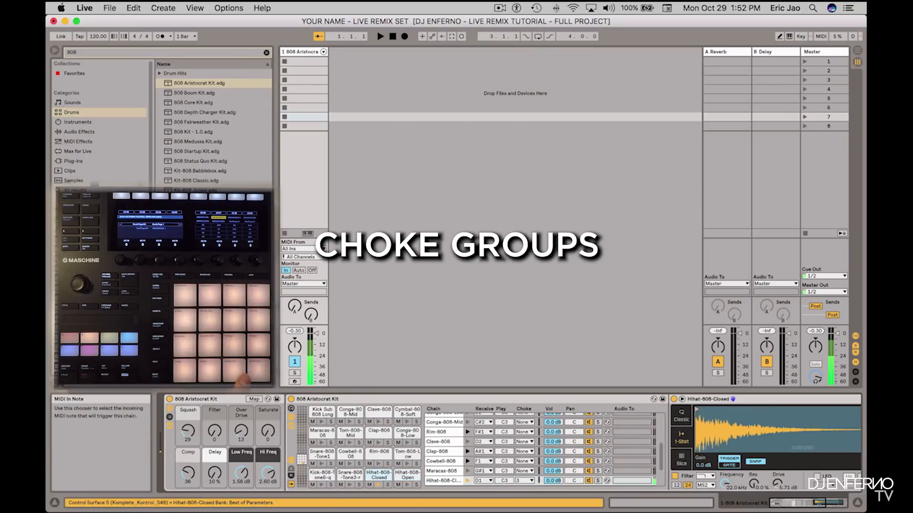
pyautogui.scroll(-3, 484, 452)
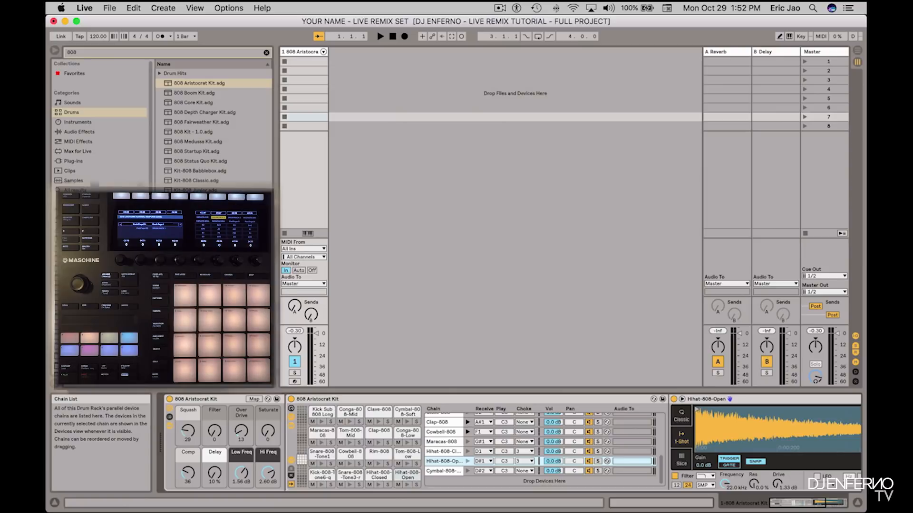
pyautogui.click(388, 476)
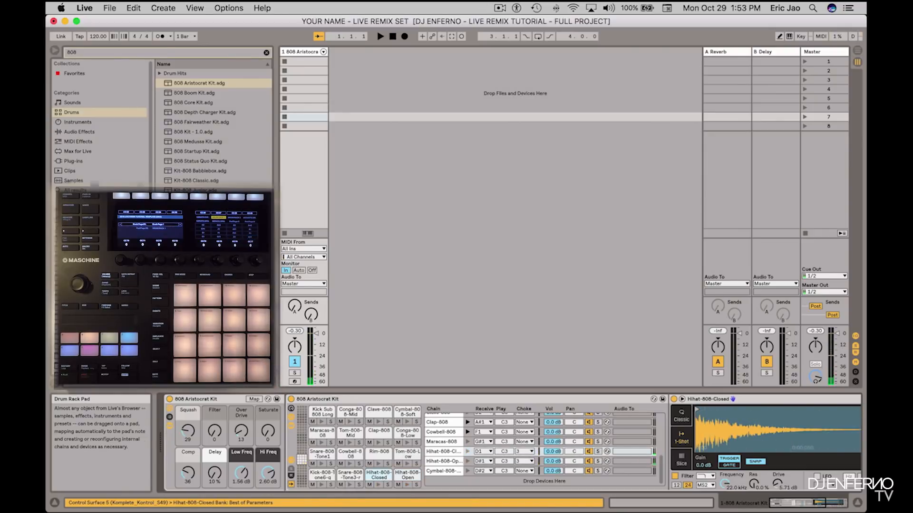
pyautogui.click(416, 414)
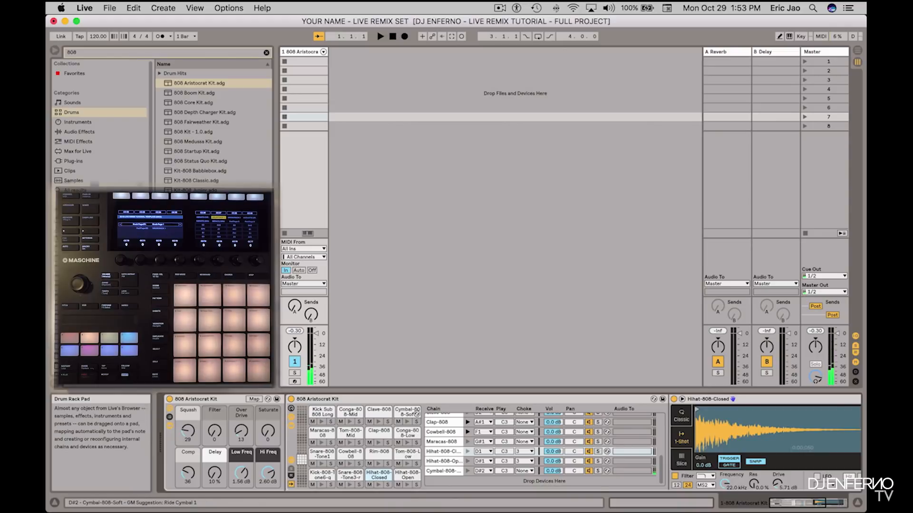
# Step: Rearrange the 808 kit's pads, moving Cymbal-808-Soft to C2 and Kick Sub 808 Long to E1
pyautogui.moveTo(407, 413); pyautogui.dragTo(322, 413)
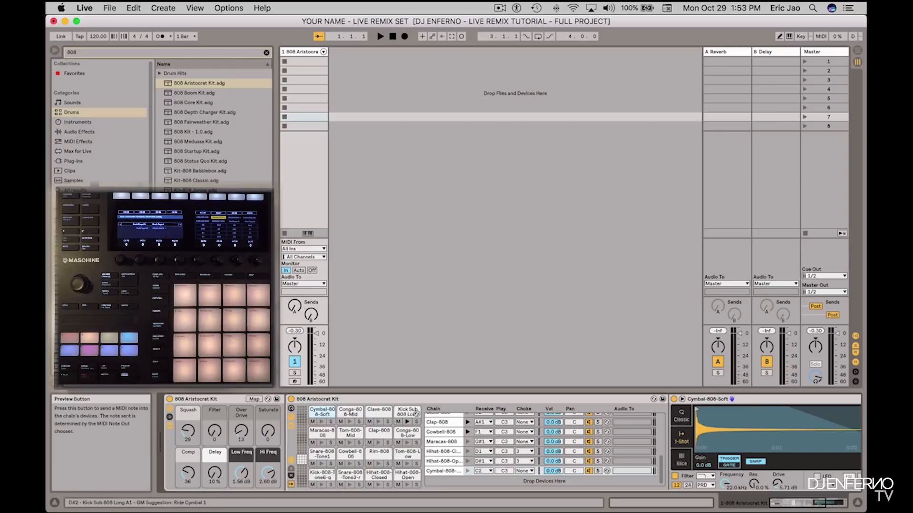
pyautogui.click(407, 422)
pyautogui.click(409, 411)
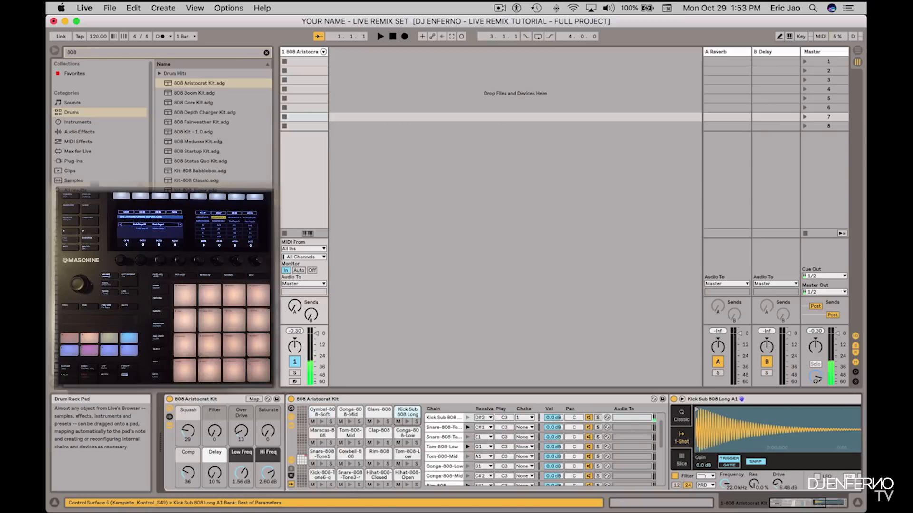
pyautogui.moveTo(408, 412); pyautogui.dragTo(323, 454)
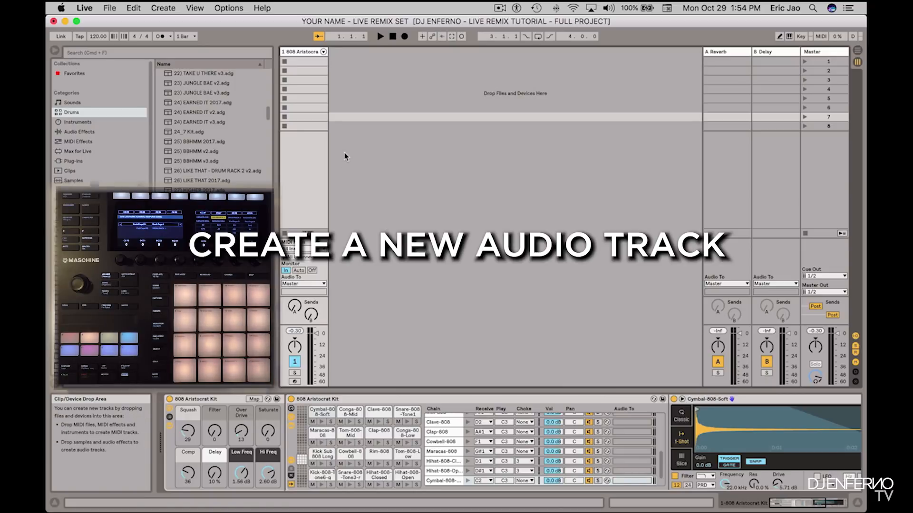
# Step: Create a new audio track beside the 808 track and switch to Arrangement View
pyautogui.press('super+t')
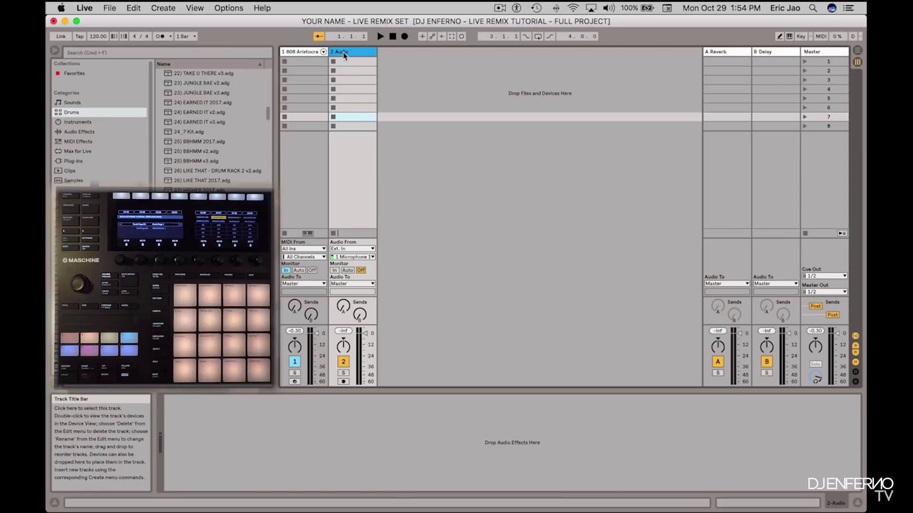
pyautogui.press('Tab')
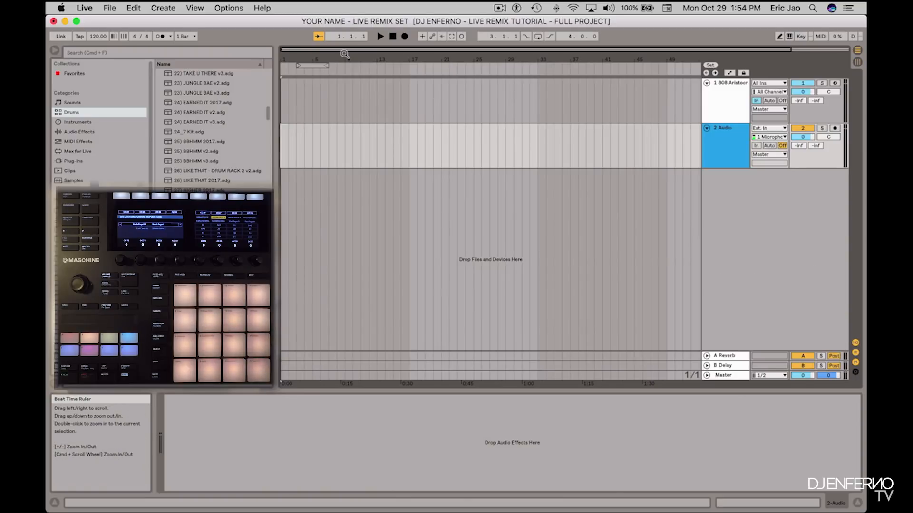
pyautogui.press('Tab')
pyautogui.press('Tab')
pyautogui.press('Tab')
pyautogui.press('Tab')
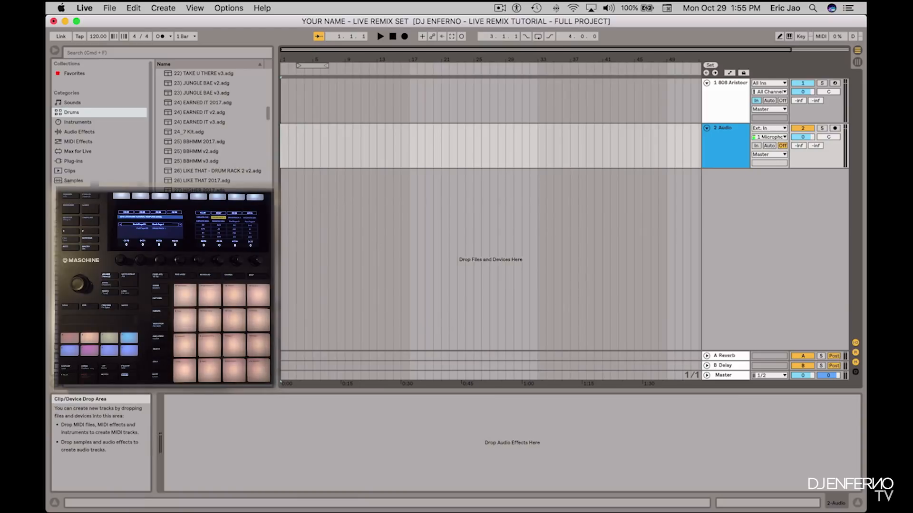
# Step: Switch to Splice and preview FALCONRY_guitar_loop_malone_75_Bm.wav in the MUSIC LOOPS repack
pyautogui.moveTo(560, 509)
pyautogui.click(616, 509)
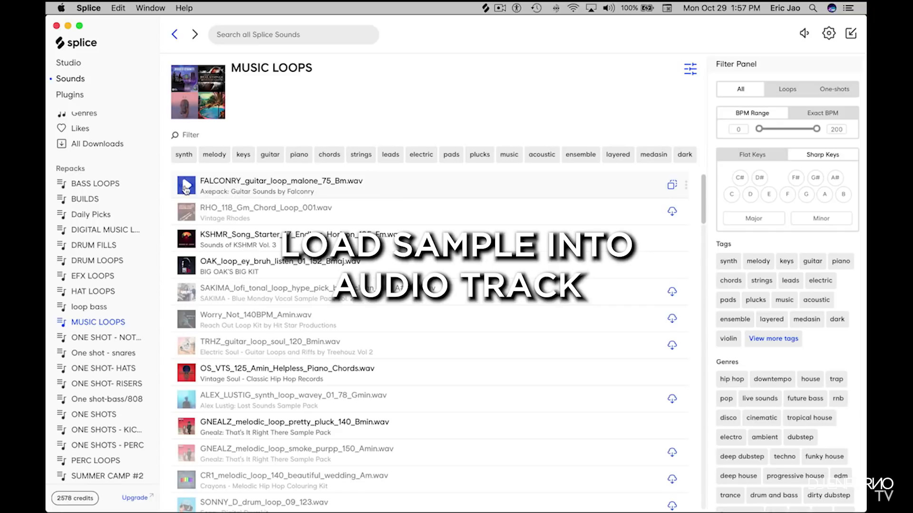
pyautogui.click(186, 187)
pyautogui.click(186, 189)
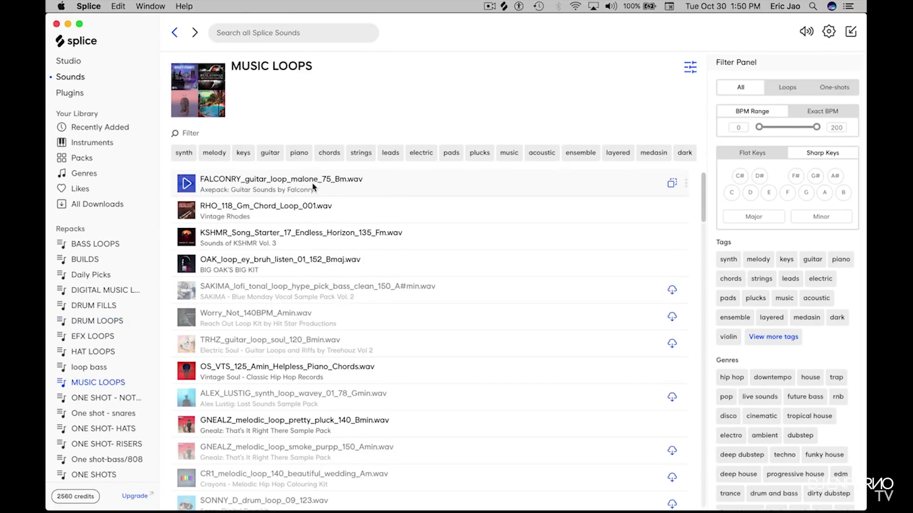
# Step: Return to Live and open the Record Warp preferences to check the auto-warp setting for samples
pyautogui.press('super+Tab')
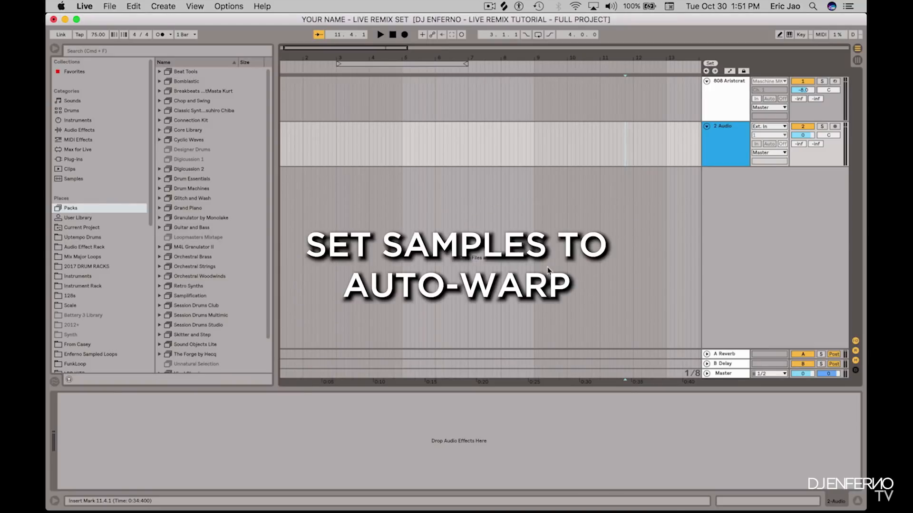
pyautogui.press('super+comma')
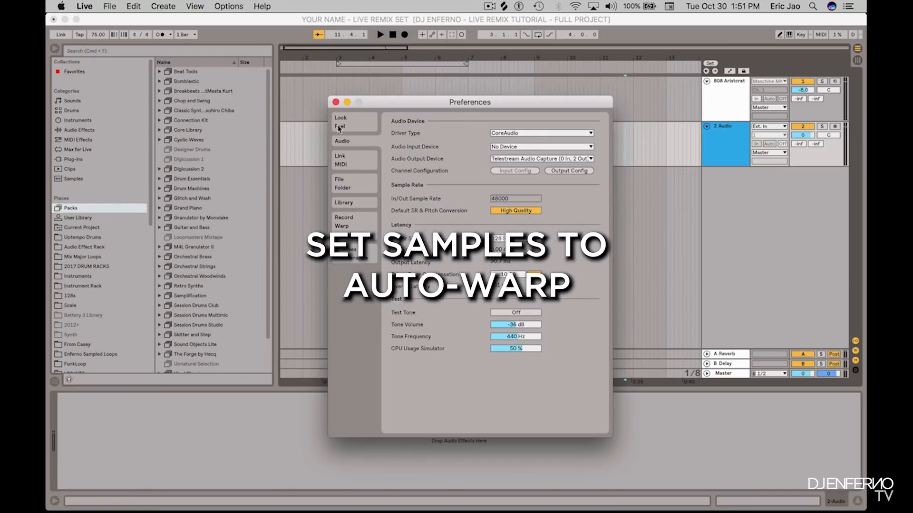
pyautogui.click(359, 224)
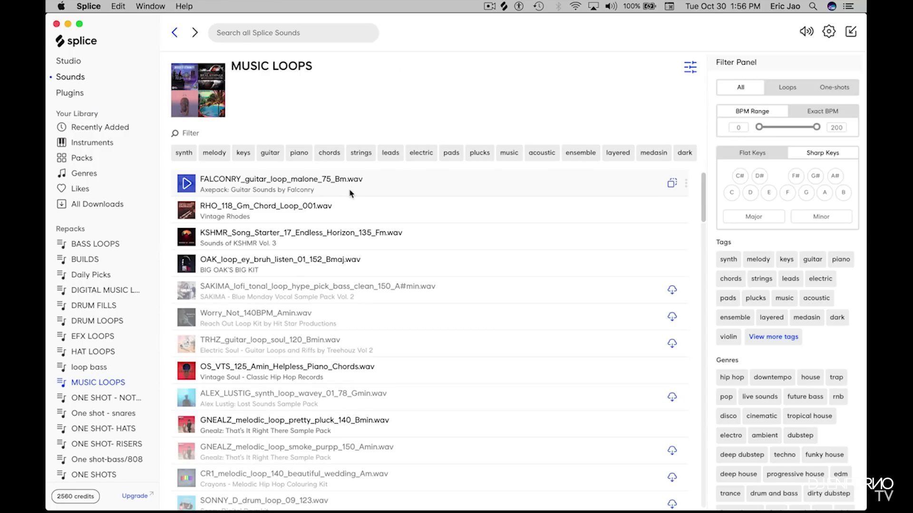
# Step: Bring FALCONRY_guitar_loop_malone_75_Bm.wav from Splice to 1.1.1 on the 2 Audio track and lower the track volume to -13.8 dB during playback
pyautogui.moveTo(350, 194); pyautogui.dragTo(389, 185)
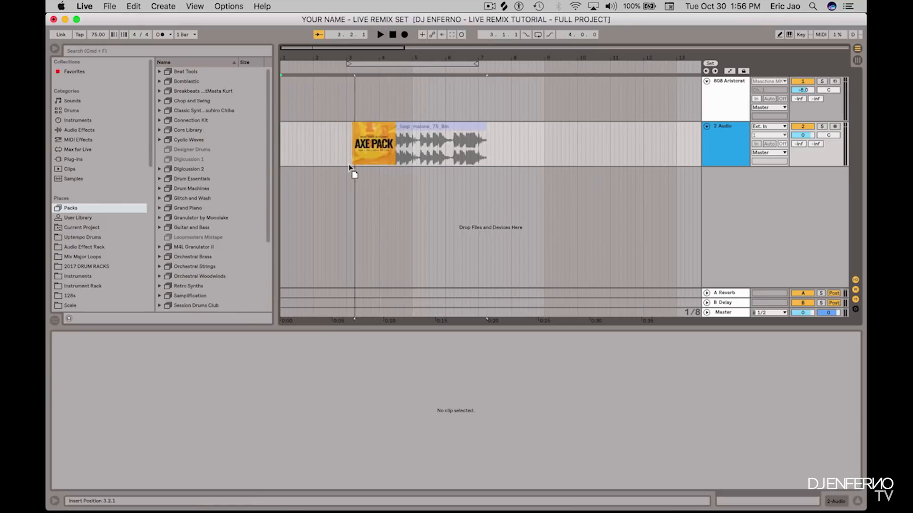
pyautogui.moveTo(349, 166); pyautogui.dragTo(282, 162)
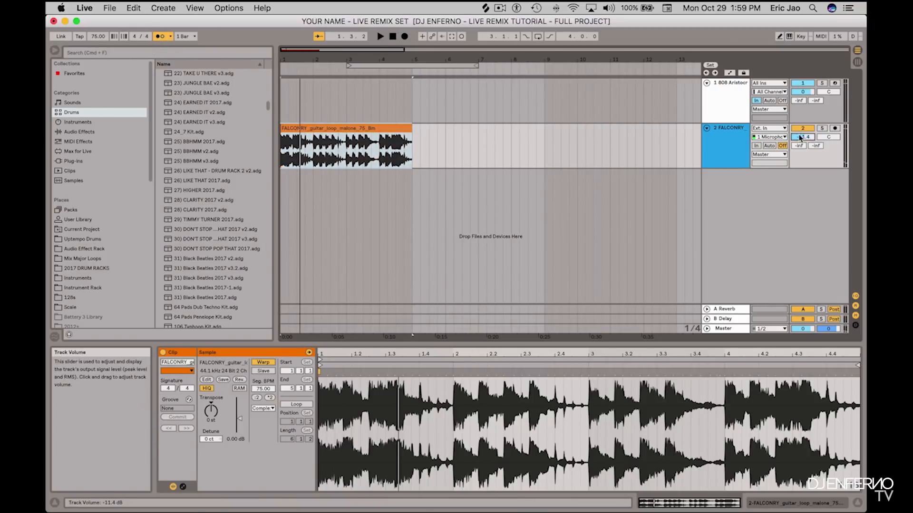
pyautogui.press('space')
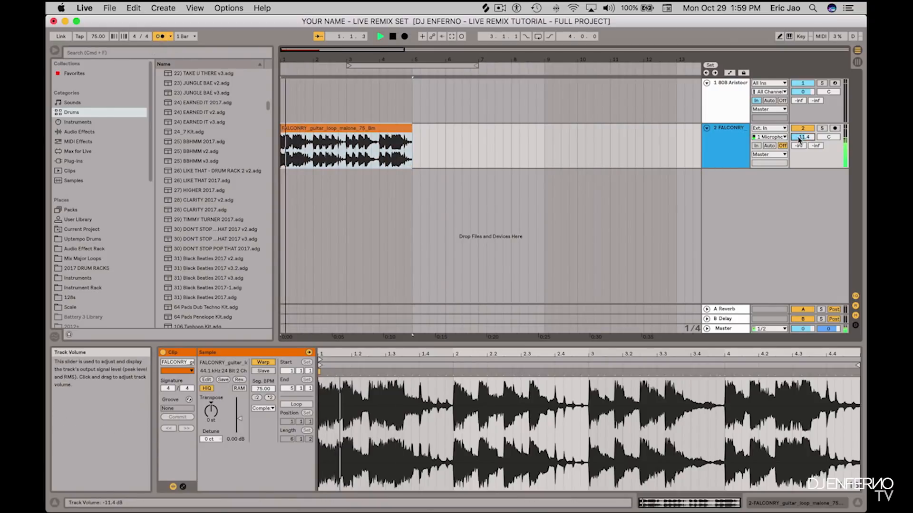
pyautogui.moveTo(802, 138); pyautogui.dragTo(802, 152)
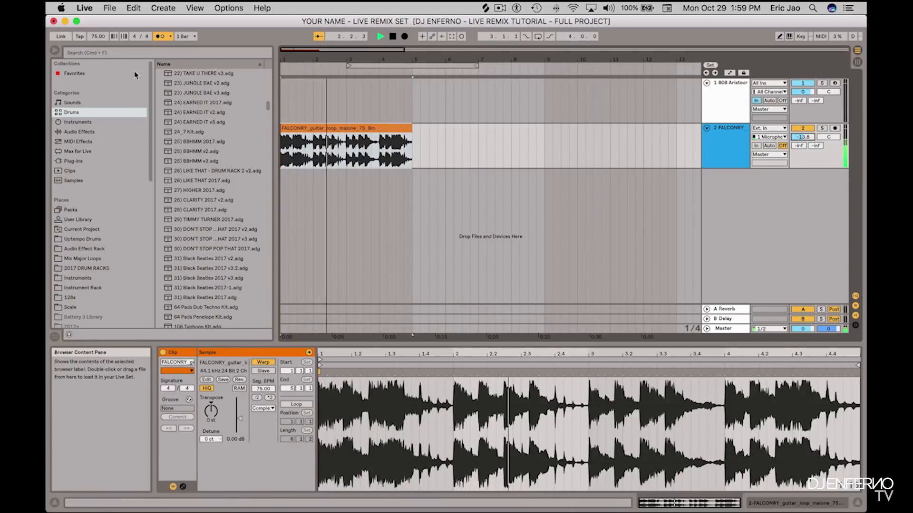
# Step: Test the warped guitar loop with the project tempo at 100 BPM and 120 BPM, and return the tempo to 75 BPM
pyautogui.click(94, 38)
pyautogui.write('81')
pyautogui.press('Return')
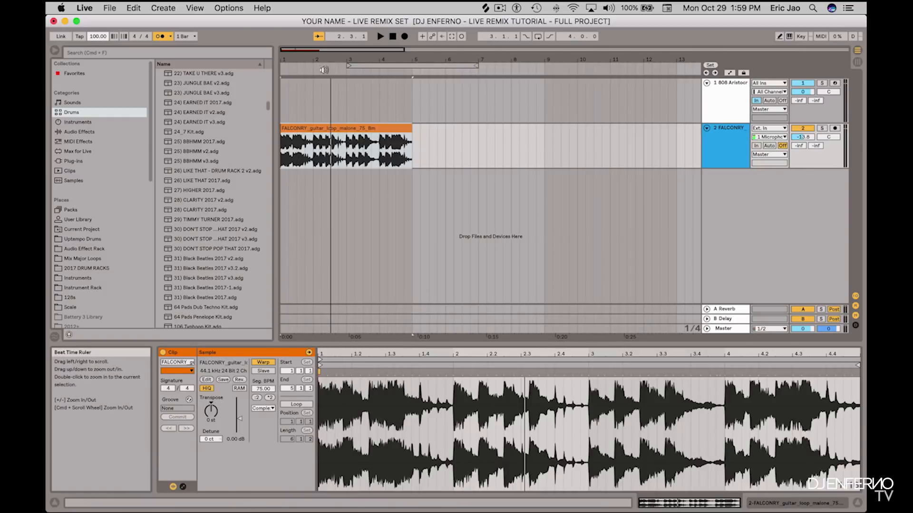
pyautogui.press('space')
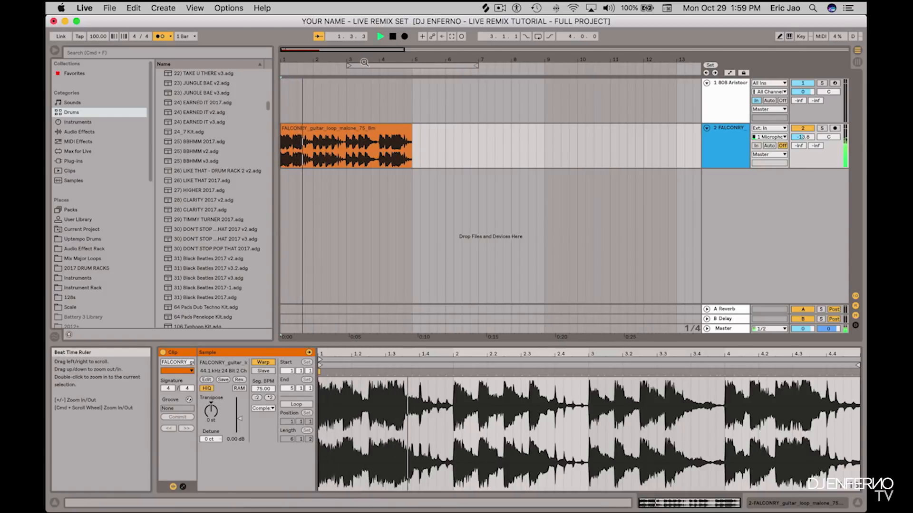
pyautogui.press('space')
pyautogui.click(98, 36)
pyautogui.write('81')
pyautogui.press('Return')
pyautogui.doubleClick(99, 38)
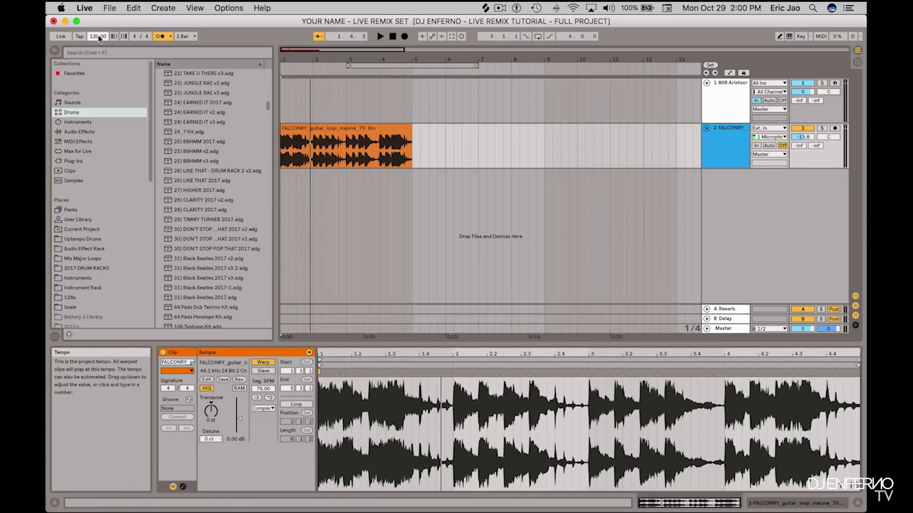
pyautogui.write('75')
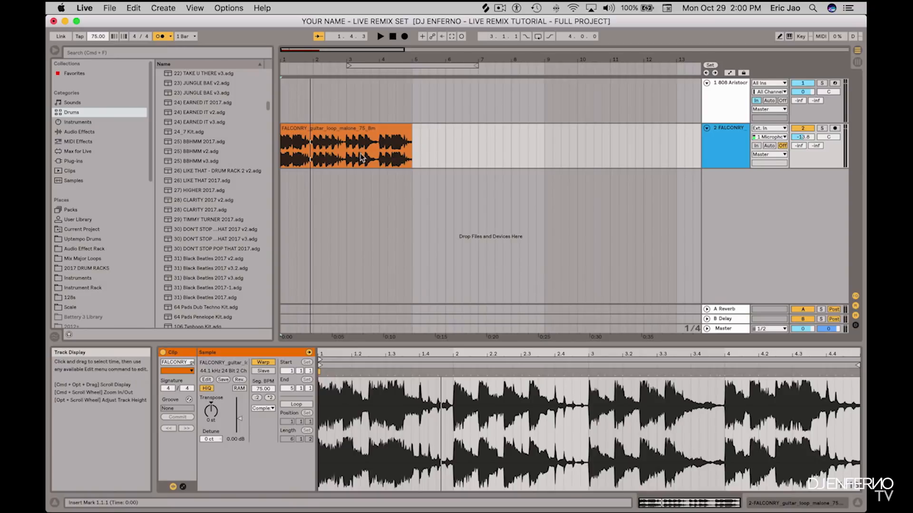
pyautogui.press('Return')
# Step: Audition the beginning of the guitar loop clip and set the arrangement's adaptive grid to Narrowest
pyautogui.click(319, 130)
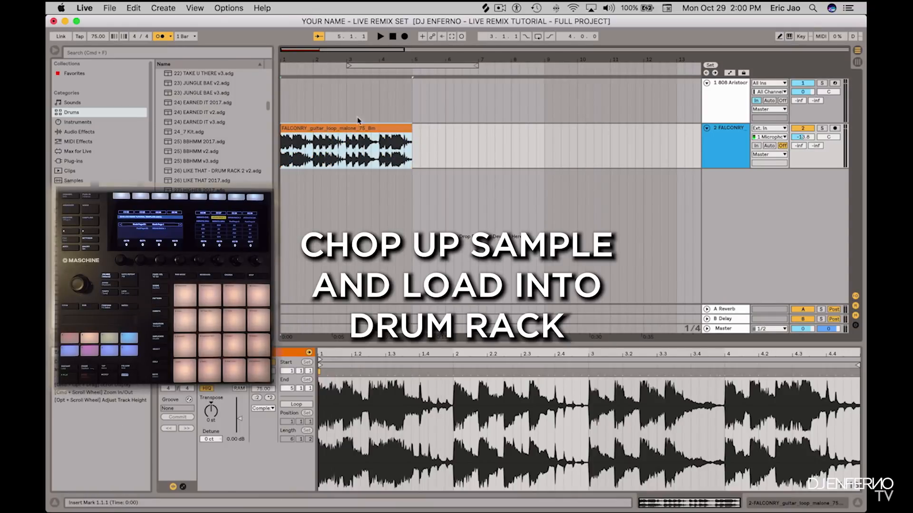
pyautogui.click(286, 158)
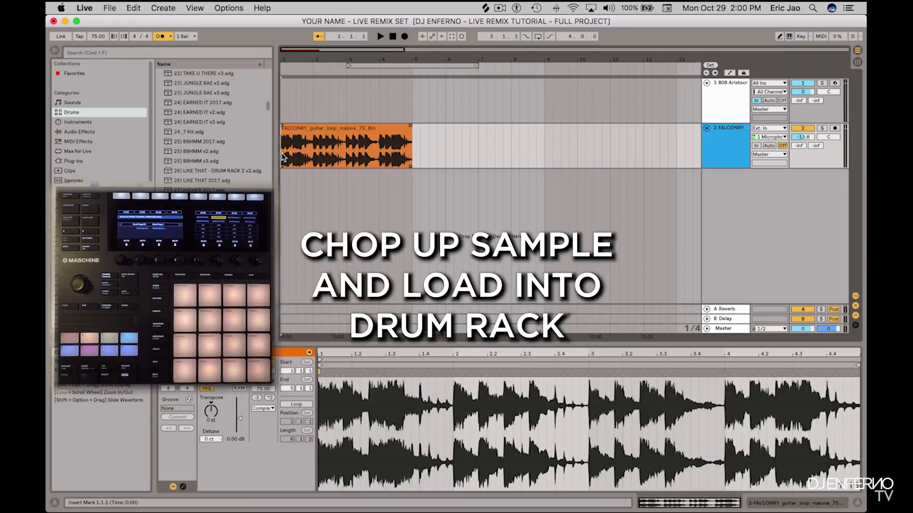
pyautogui.press('+')
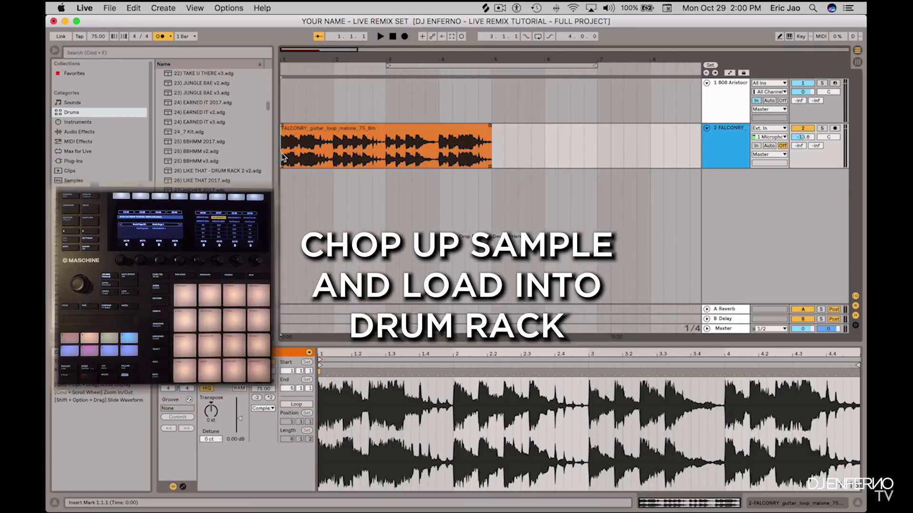
pyautogui.press('space')
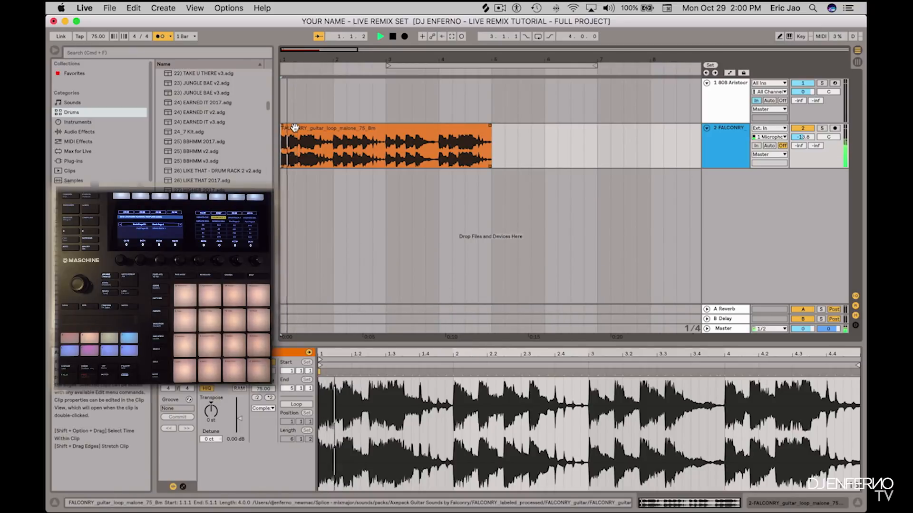
pyautogui.press('space')
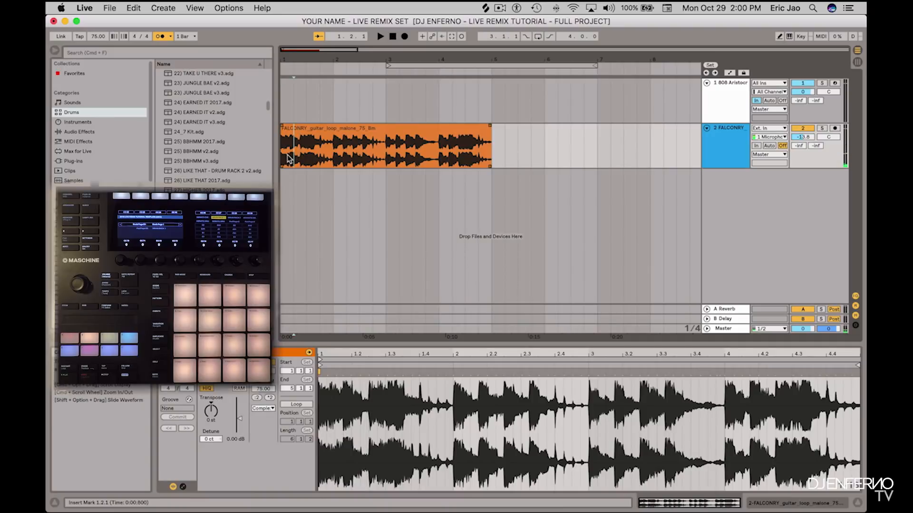
pyautogui.rightClick(292, 152)
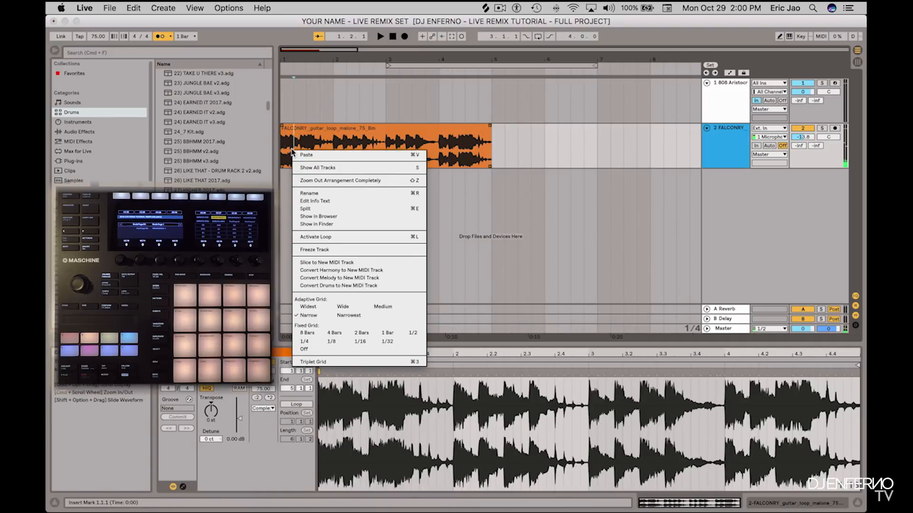
pyautogui.click(350, 315)
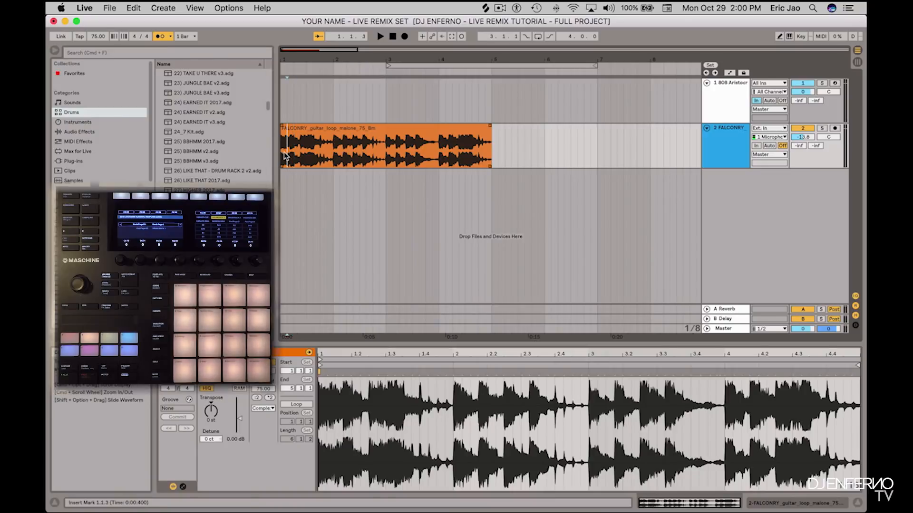
# Step: Audition the first notes of the guitar loop to find the chop point and split the clip at 1.1.2
pyautogui.moveTo(285, 157); pyautogui.dragTo(282, 157)
pyautogui.click(284, 157)
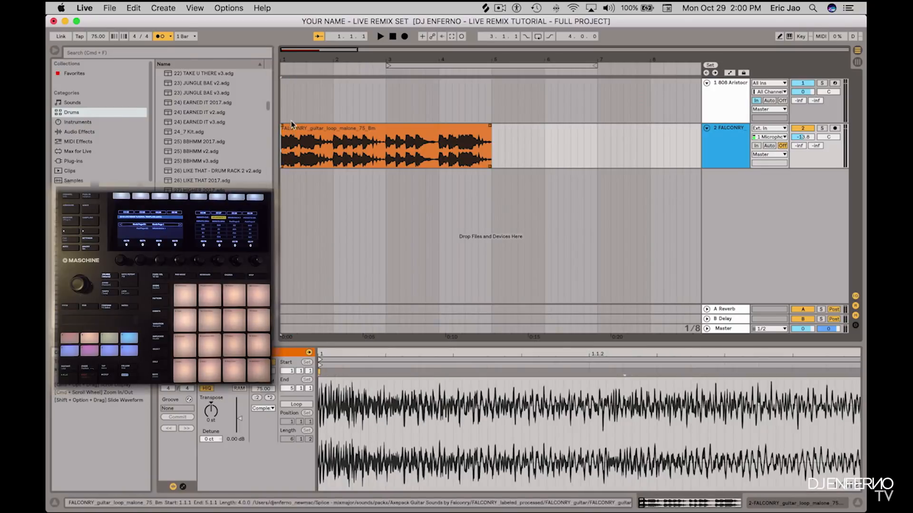
pyautogui.press('space')
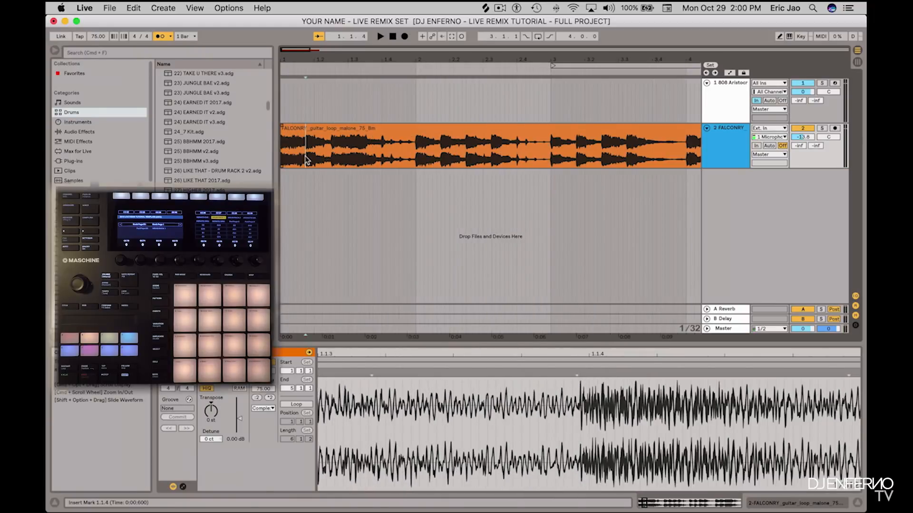
pyautogui.moveTo(306, 160); pyautogui.dragTo(284, 159)
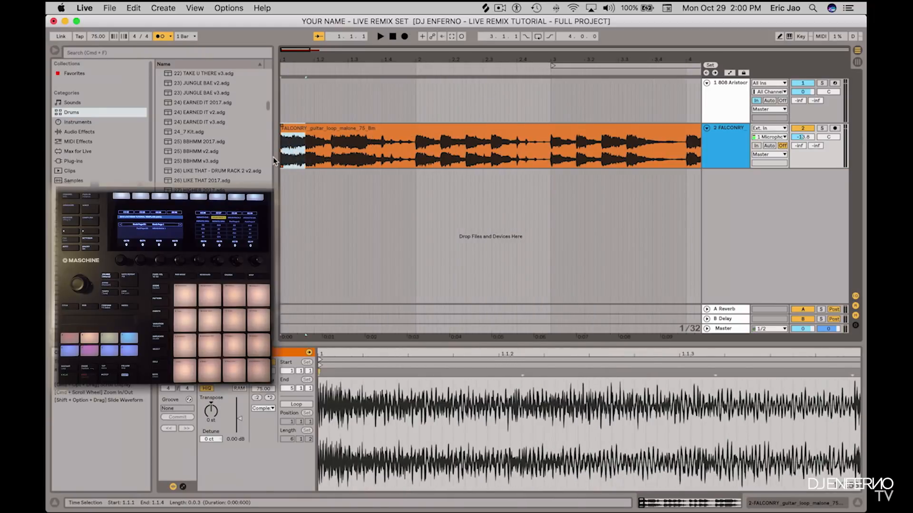
pyautogui.press('space')
pyautogui.press('space')
pyautogui.moveTo(293, 161); pyautogui.dragTo(276, 162)
pyautogui.click(293, 159)
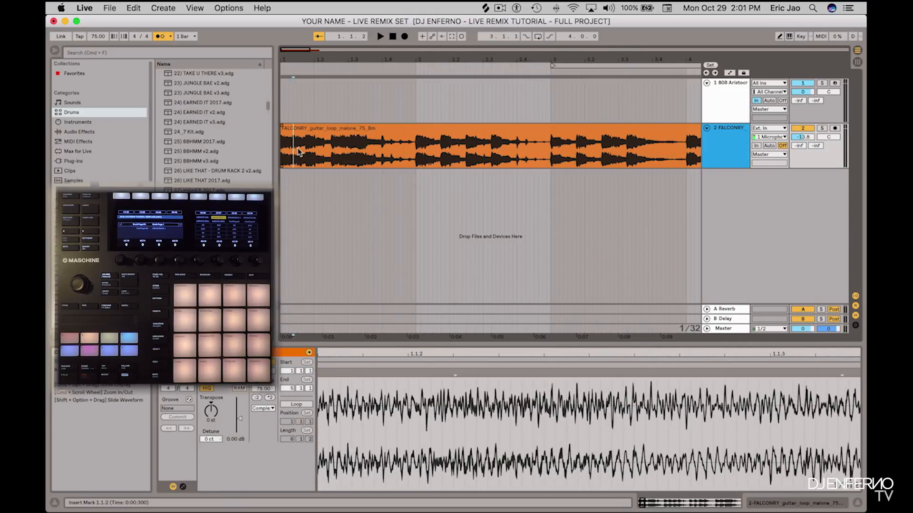
pyautogui.press('super+e')
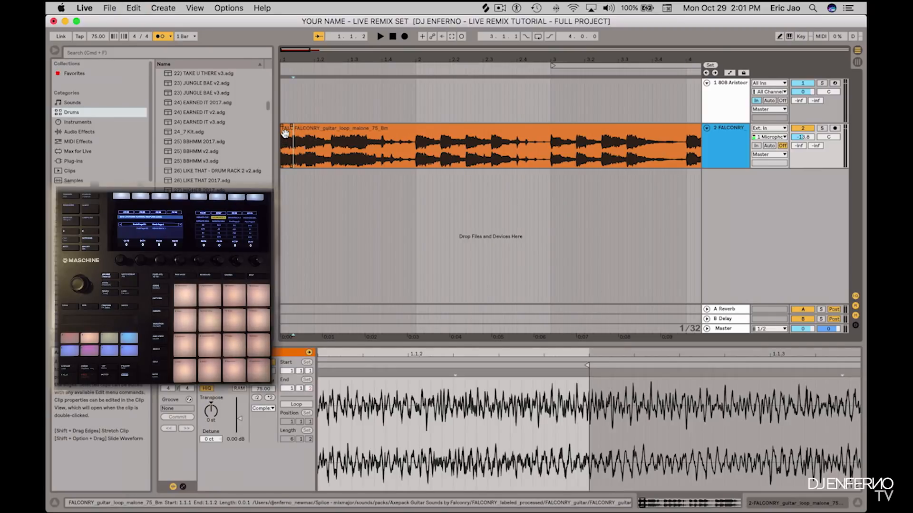
# Step: Place the insert marker on the 808 track, compare Clip and Device View and Session and Arrangement View, and show the 808 kit's devices
pyautogui.click(282, 104)
pyautogui.hotkey('shift', 'Tab')
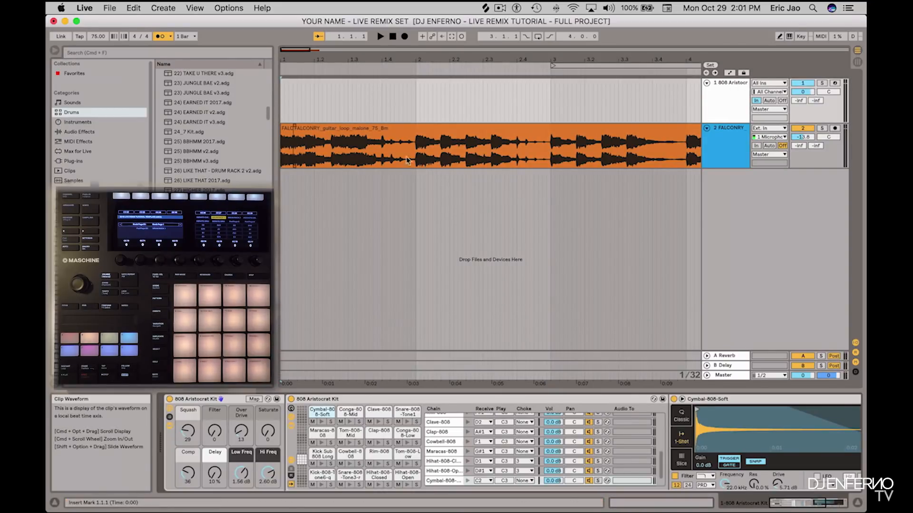
pyautogui.hotkey('shift', 'Tab')
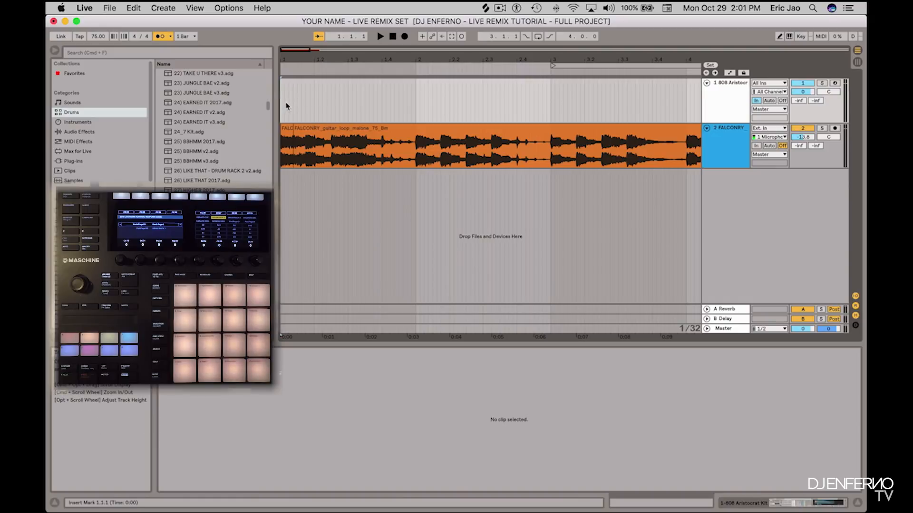
pyautogui.press('Tab')
pyautogui.press('Tab')
pyautogui.press('Tab')
pyautogui.press('Tab')
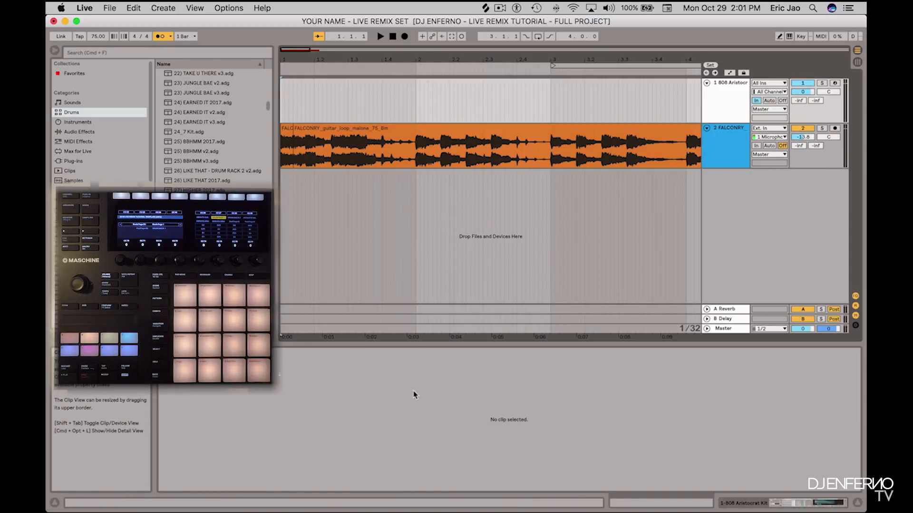
pyautogui.hotkey('shift', 'Tab')
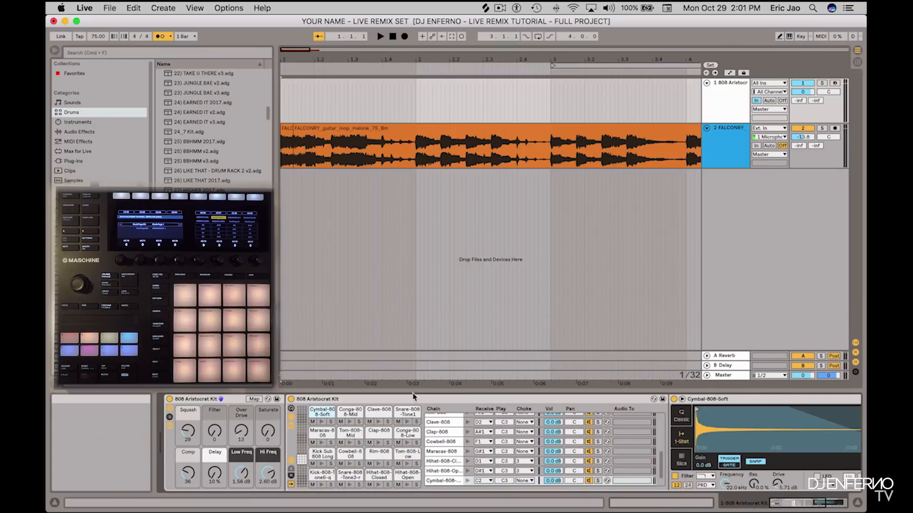
# Step: Load the first guitar chop, from 1.1.1 to 1.1.2, onto the Maracas-808 pad of the 808 Aristocrat Kit
pyautogui.hotkey('shift', 'Tab')
pyautogui.hotkey('shift', 'Tab')
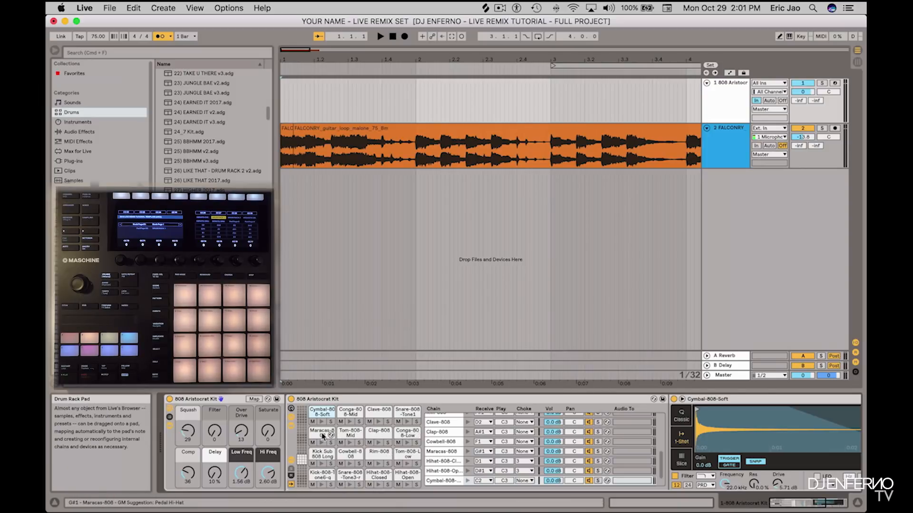
pyautogui.click(285, 129)
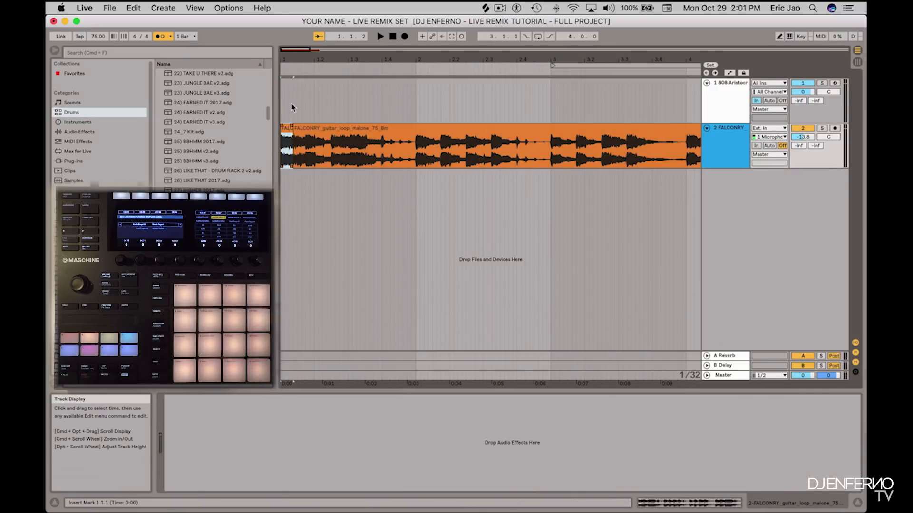
pyautogui.click(281, 98)
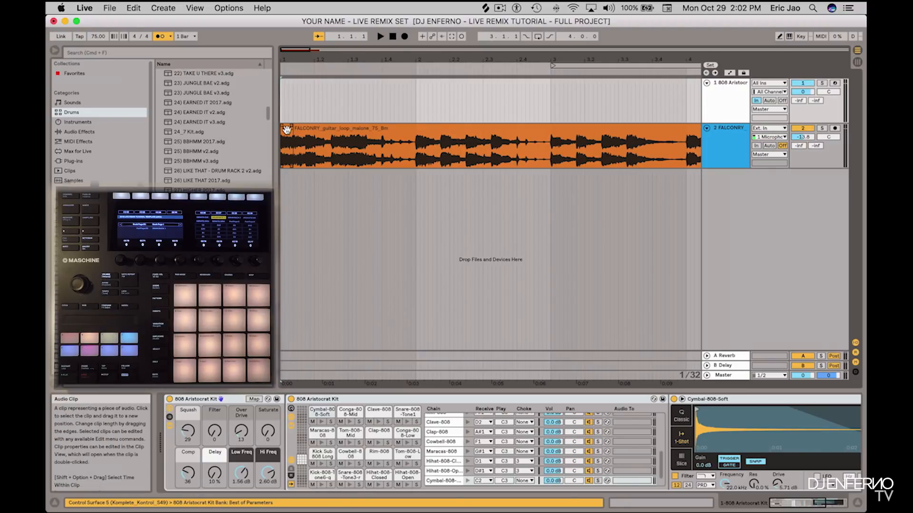
pyautogui.moveTo(287, 129)
pyautogui.mouseDown()
pyautogui.moveTo(301, 235)
pyautogui.moveTo(302, 378)
pyautogui.moveTo(317, 435)
pyautogui.mouseUp()
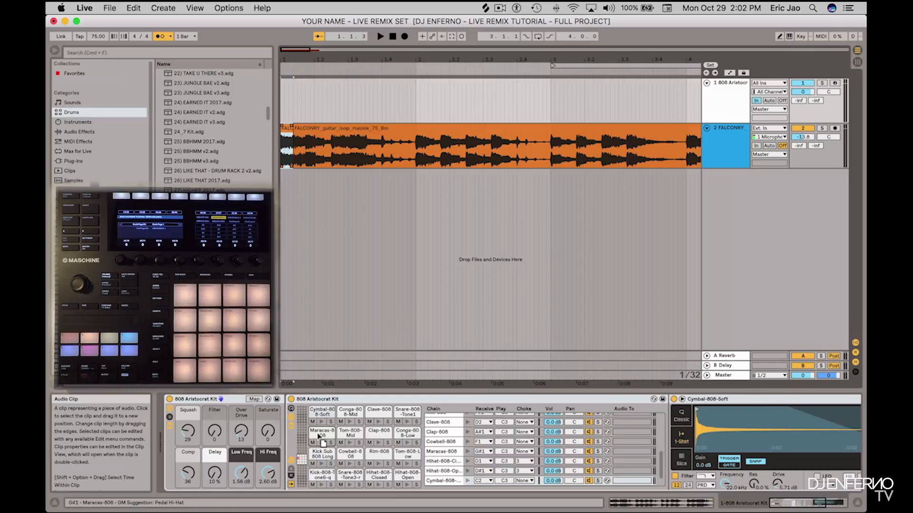
pyautogui.moveTo(318, 436); pyautogui.dragTo(318, 436)
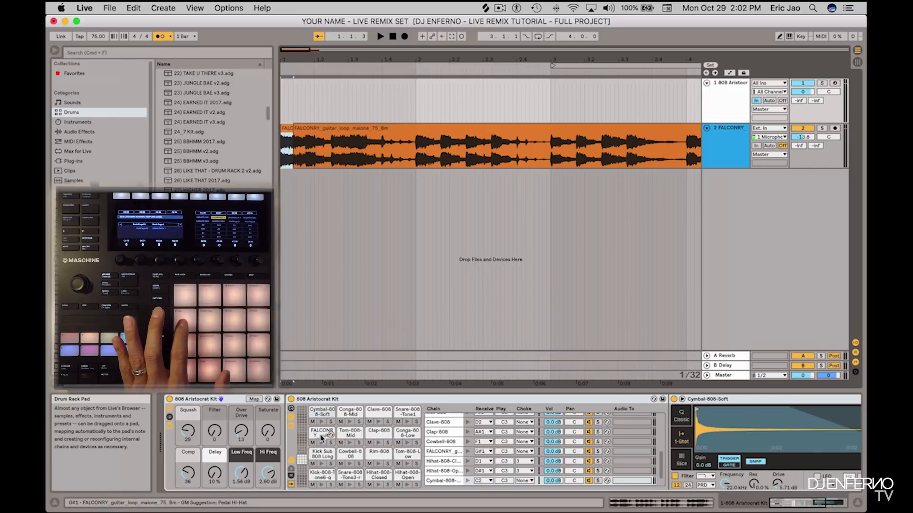
# Step: Open the first guitar chop's Simpler and adjust its output volume to about -20 dB while auditioning the pad
pyautogui.click(322, 438)
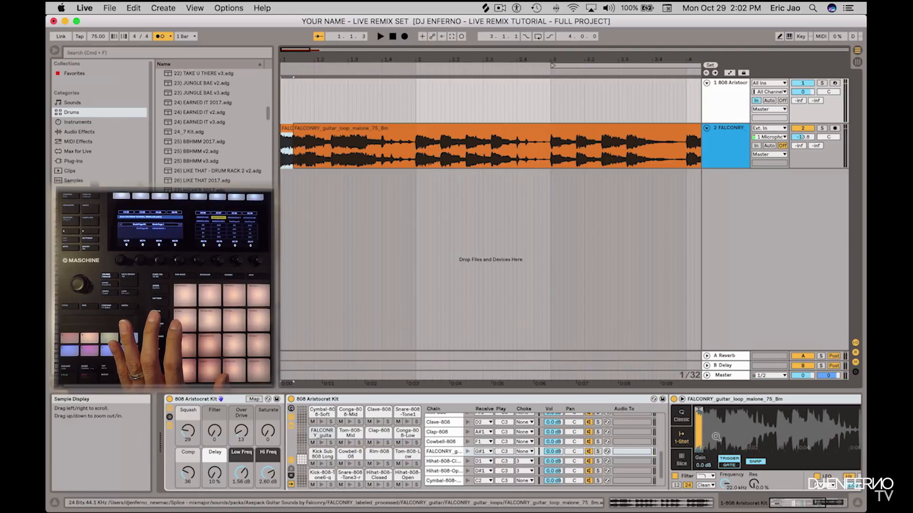
pyautogui.hscroll(5, 721, 439)
pyautogui.hscroll(3, 722, 439)
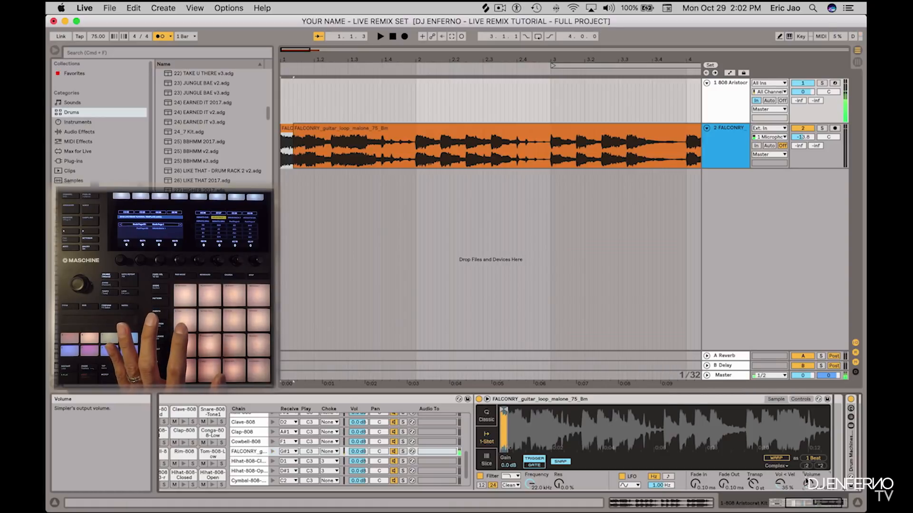
pyautogui.hscroll(-5, 733, 453)
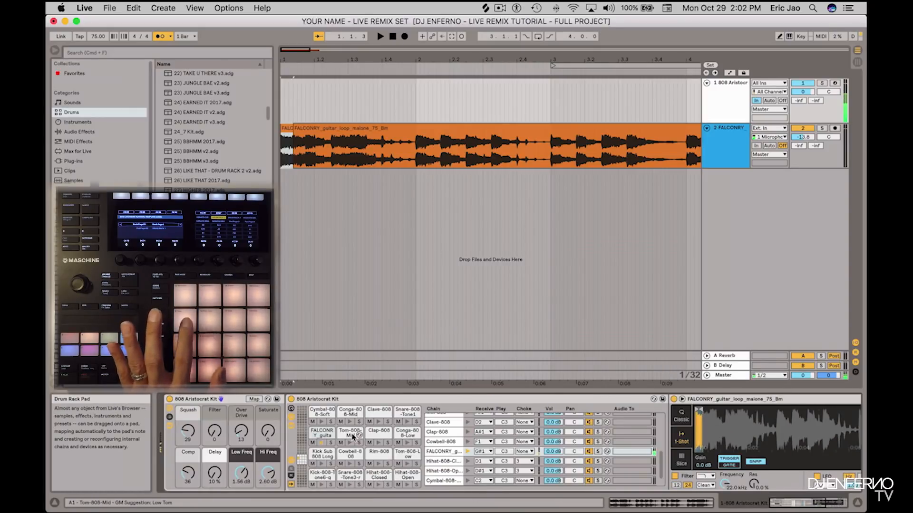
pyautogui.hscroll(5, 771, 461)
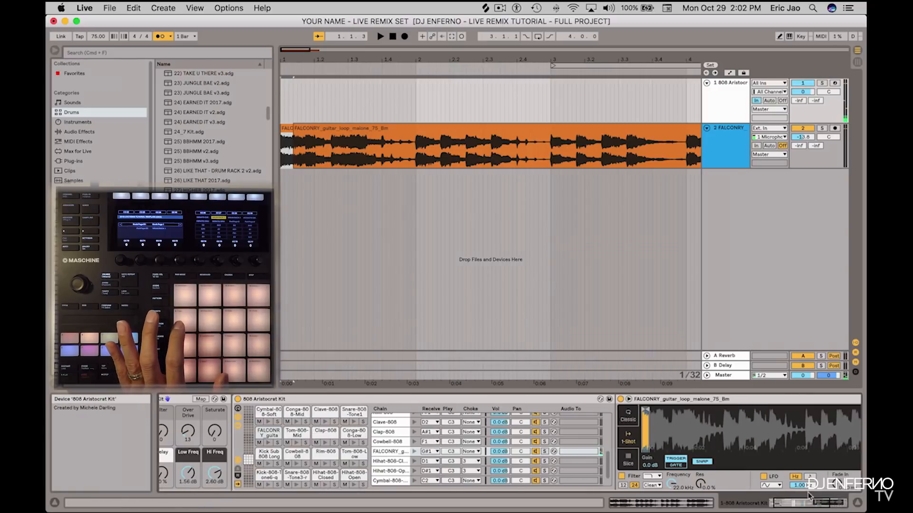
pyautogui.hscroll(5, 775, 470)
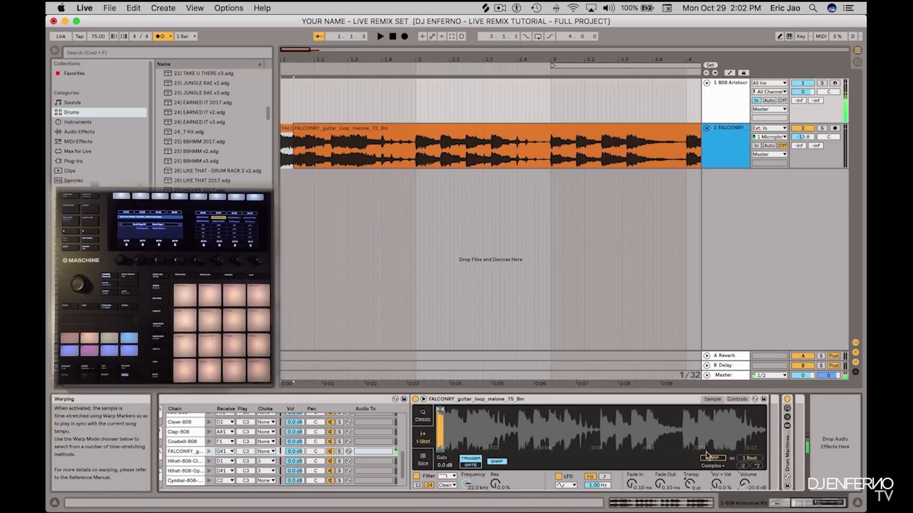
pyautogui.hscroll(-5, 665, 445)
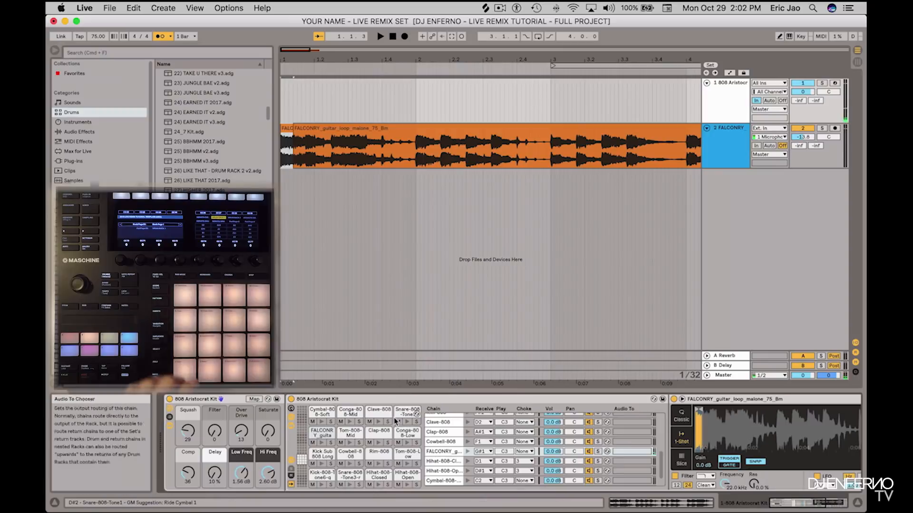
# Step: Audition the guitar loop, split out the section from 2.1.1 to 2.1.3, and load it onto the Tom-808-Mid pad
pyautogui.click(293, 152)
pyautogui.press('space')
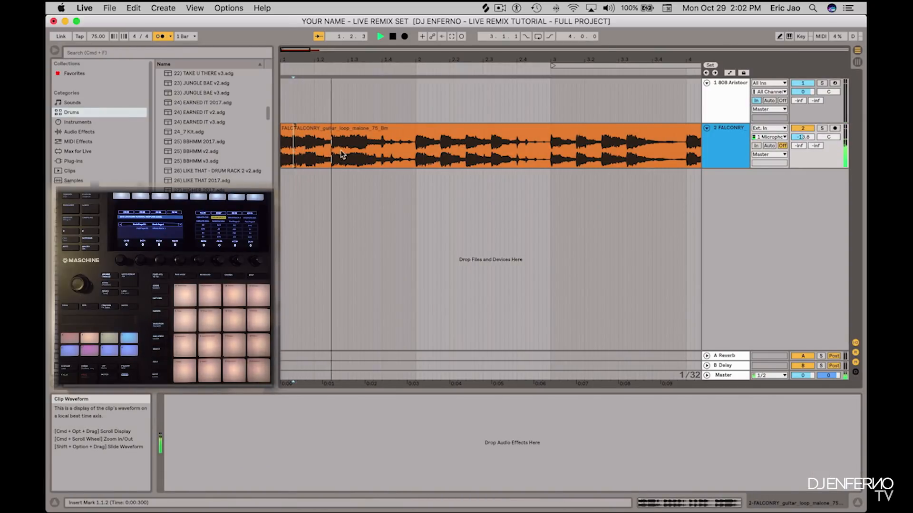
pyautogui.click(381, 154)
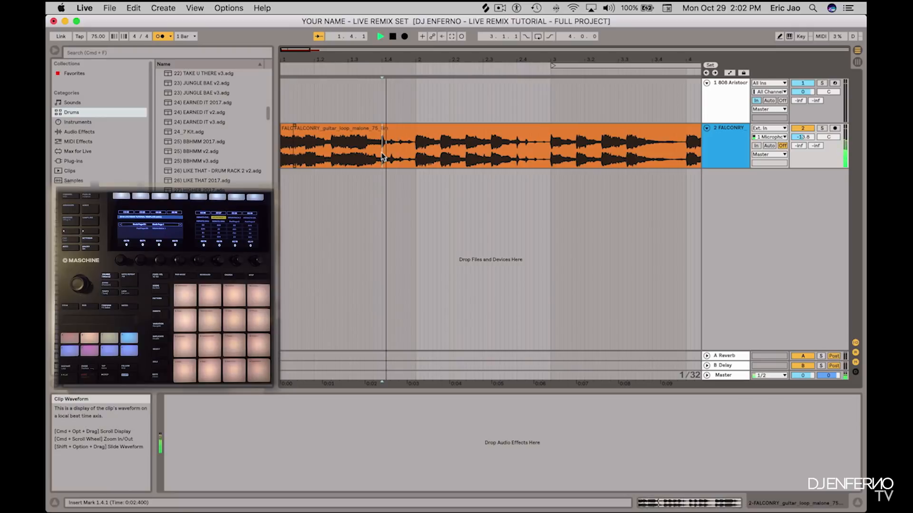
pyautogui.click(415, 156)
pyautogui.moveTo(415, 156)
pyautogui.mouseDown()
pyautogui.moveTo(440, 155)
pyautogui.moveTo(433, 155)
pyautogui.mouseUp()
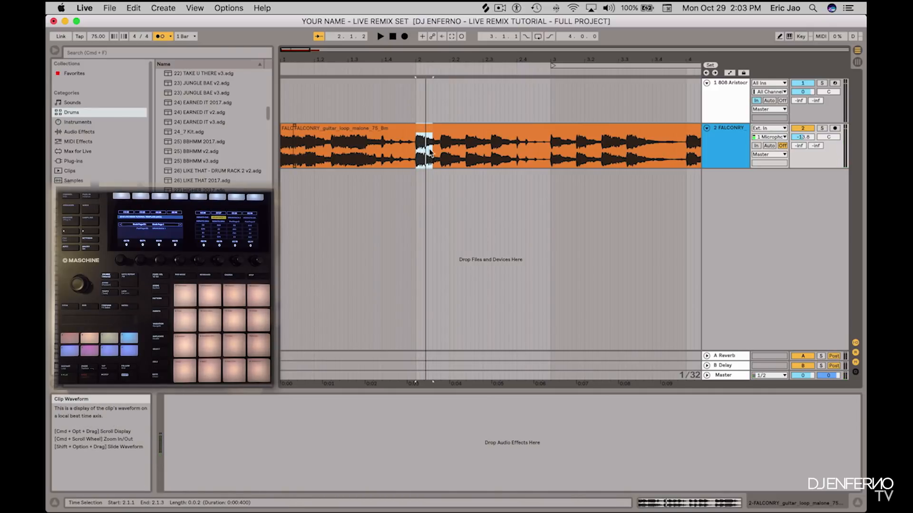
pyautogui.press('super+e')
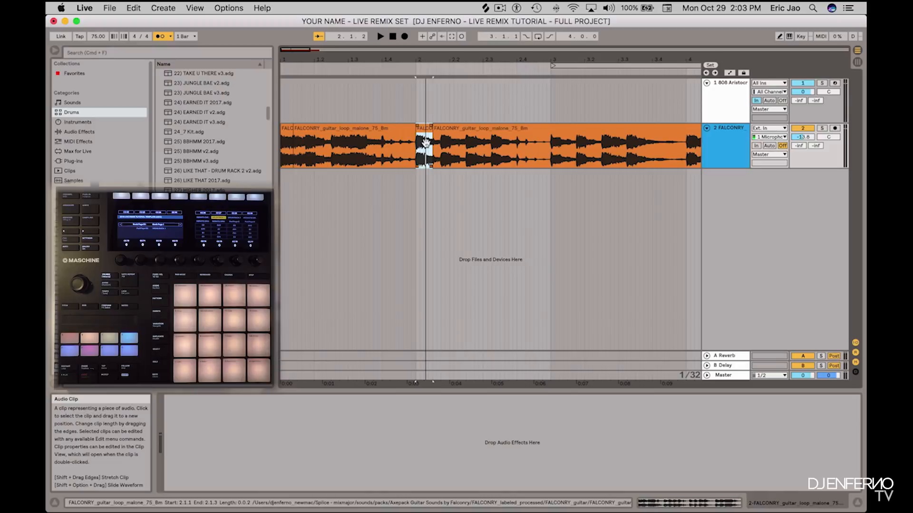
pyautogui.click(416, 102)
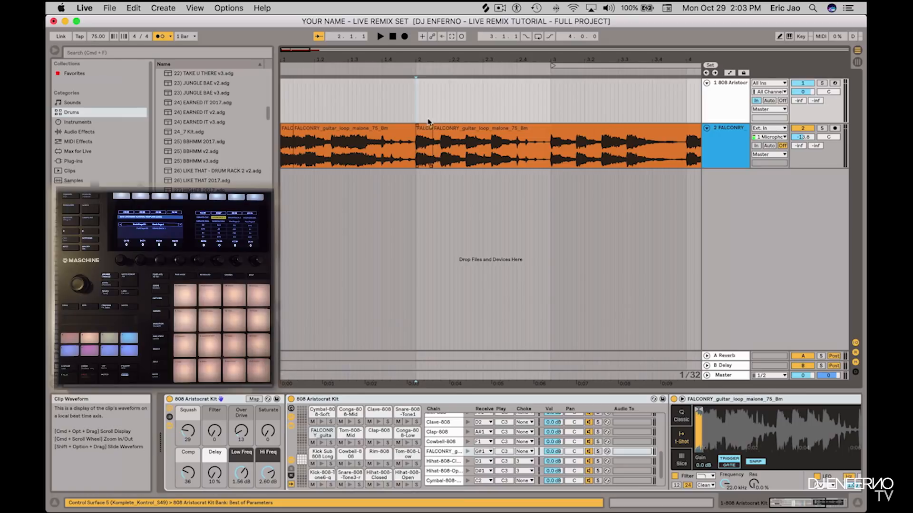
pyautogui.moveTo(423, 143); pyautogui.dragTo(349, 433)
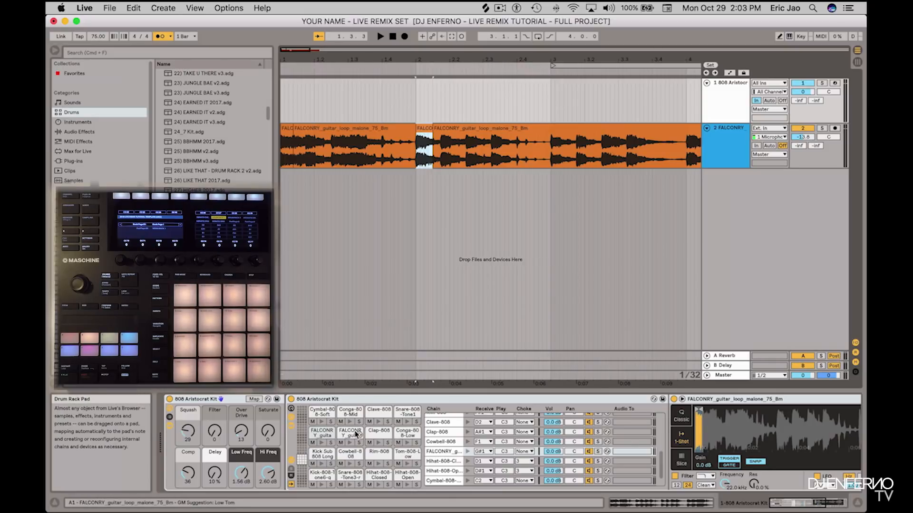
# Step: Audition short passages of the guitar loop between 2.2 and 2.4 to find the start of the third chop
pyautogui.click(453, 157)
pyautogui.press('space')
pyautogui.press('space')
pyautogui.click(448, 149)
pyautogui.press('space')
pyautogui.press('space')
pyautogui.click(466, 154)
pyautogui.press('space')
pyautogui.press('space')
pyautogui.click(464, 154)
pyautogui.press('space')
pyautogui.press('space')
pyautogui.click(463, 156)
pyautogui.press('space')
pyautogui.press('space')
pyautogui.click(466, 155)
pyautogui.press('space')
pyautogui.press('space')
pyautogui.moveTo(467, 155); pyautogui.dragTo(481, 153)
pyautogui.click(491, 154)
pyautogui.press('space')
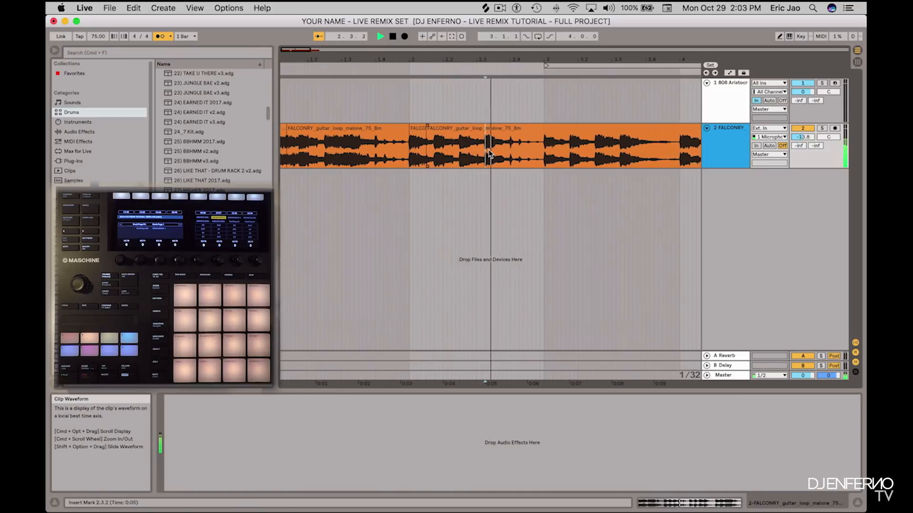
pyautogui.press('space')
# Step: Split out the guitar section from 2.3.2 to 2.3.4 and load it onto the Clap-808 pad
pyautogui.moveTo(462, 156); pyautogui.dragTo(483, 155)
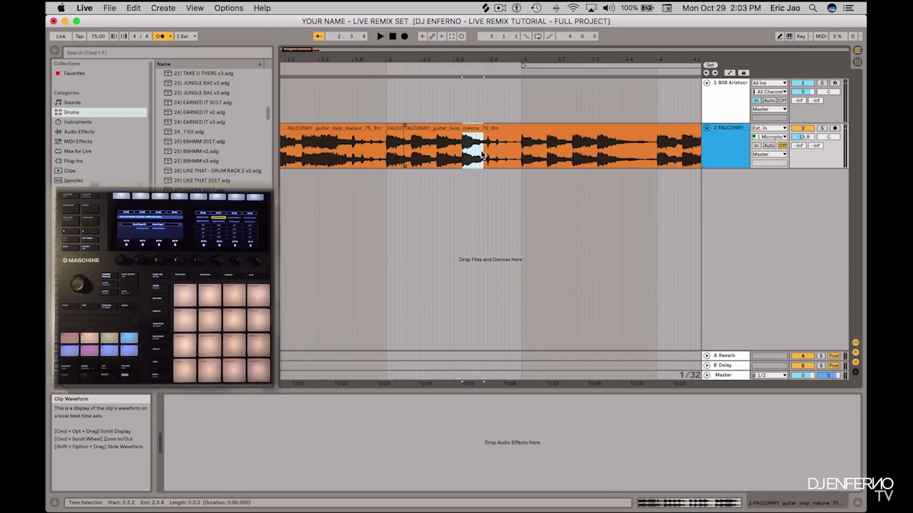
pyautogui.press('super+e')
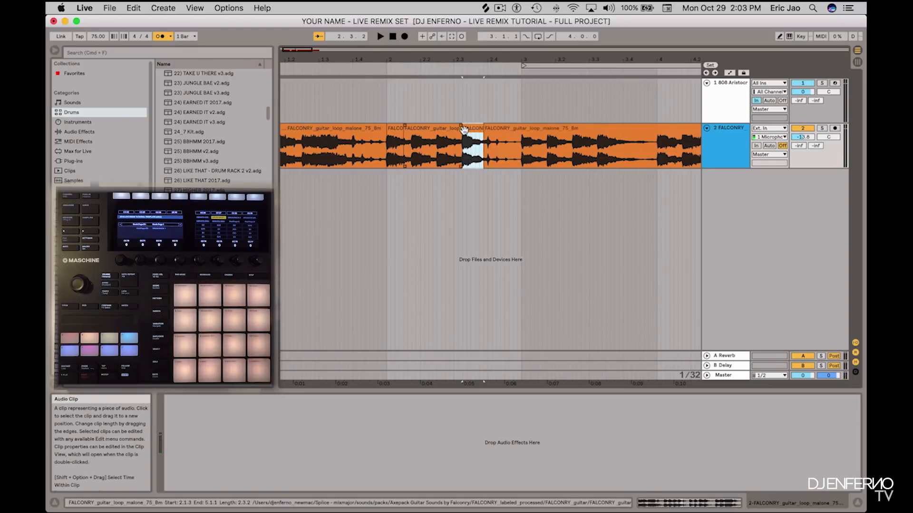
pyautogui.click(463, 97)
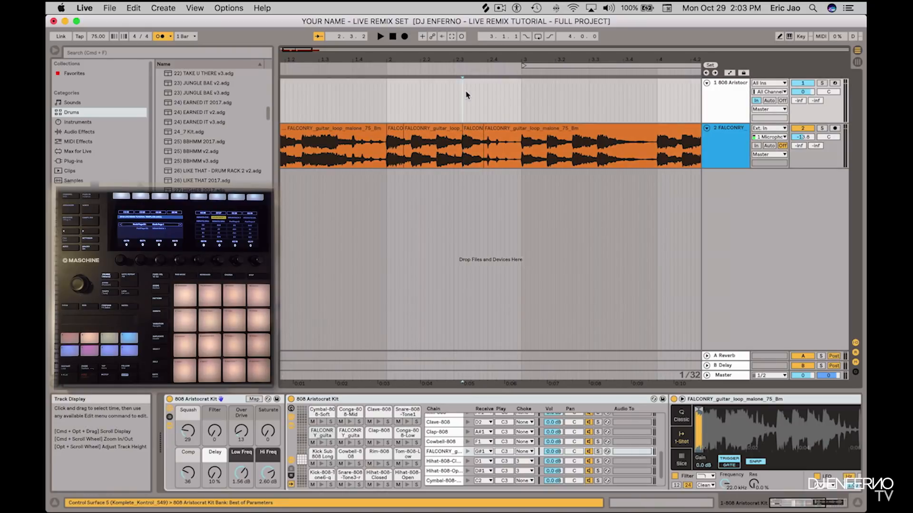
pyautogui.click(471, 129)
pyautogui.moveTo(471, 128); pyautogui.dragTo(379, 437)
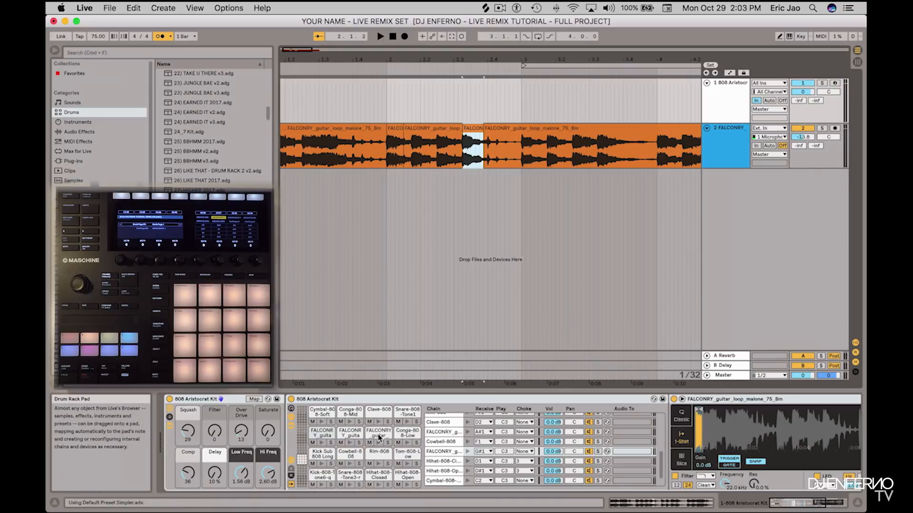
# Step: Adjust the Simpler volumes of the second and third guitar chops, and check the second chop's Vol < Vel setting
pyautogui.click(344, 432)
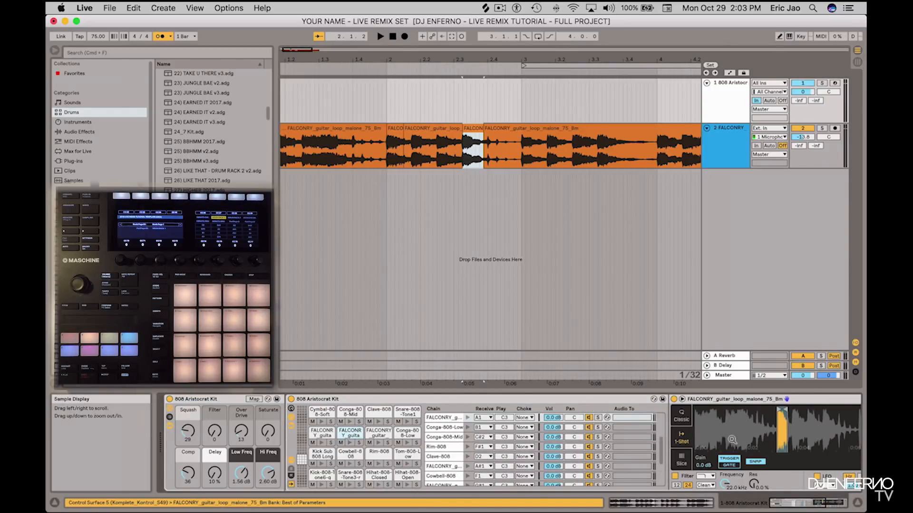
pyautogui.hscroll(5, 733, 440)
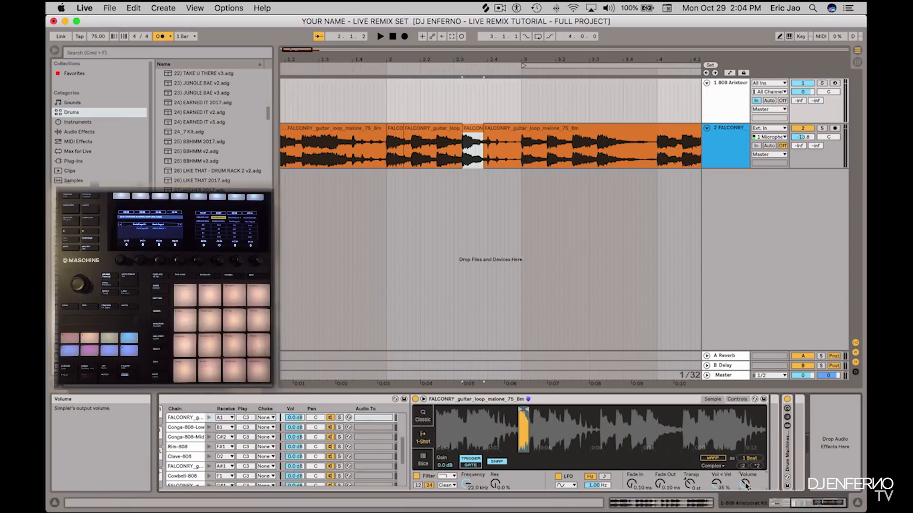
pyautogui.hscroll(-5, 291, 443)
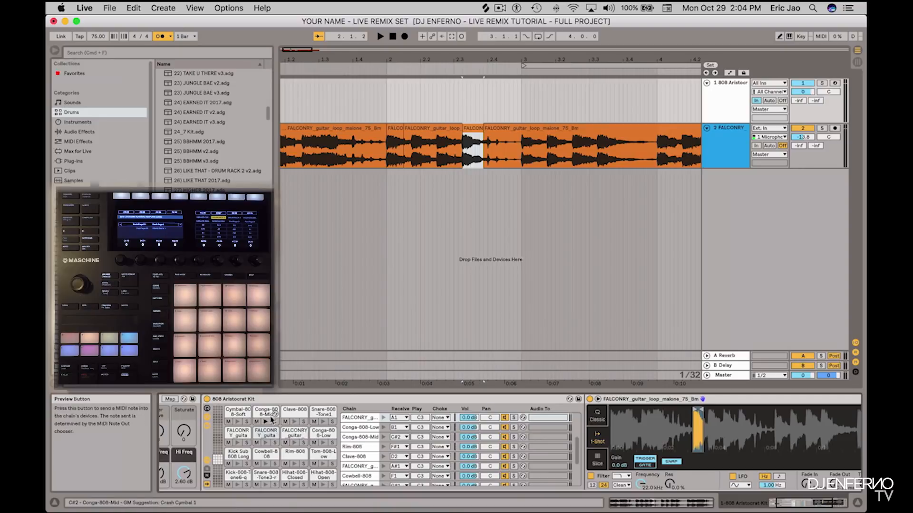
pyautogui.hscroll(5, 551, 444)
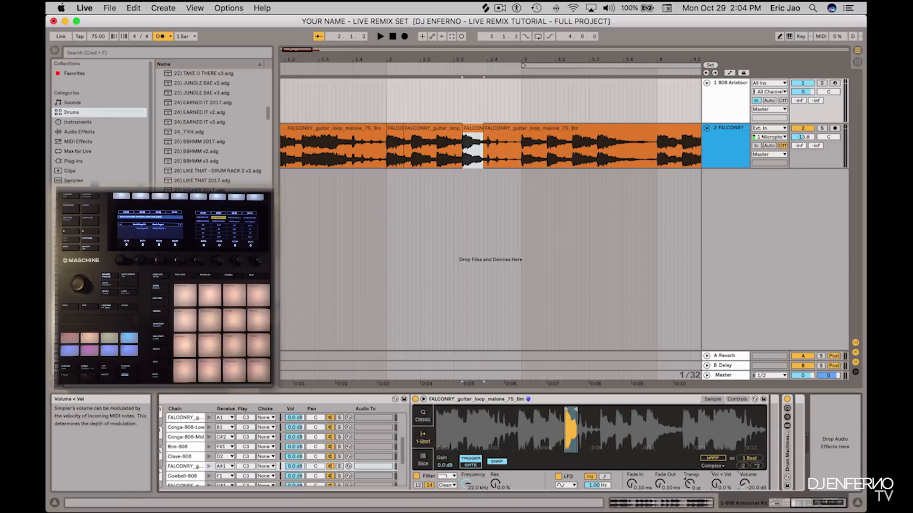
pyautogui.hscroll(-5, 225, 466)
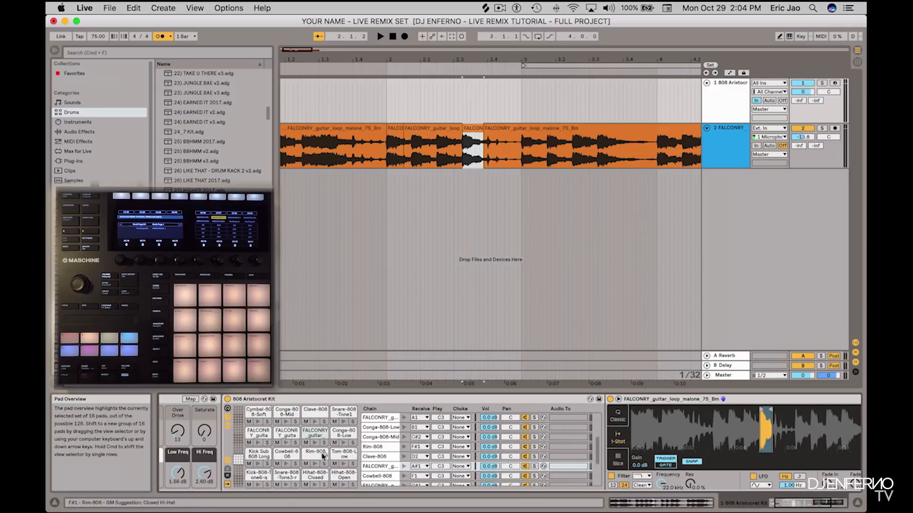
pyautogui.click(291, 432)
pyautogui.hscroll(1, 813, 476)
pyautogui.hscroll(3, 813, 476)
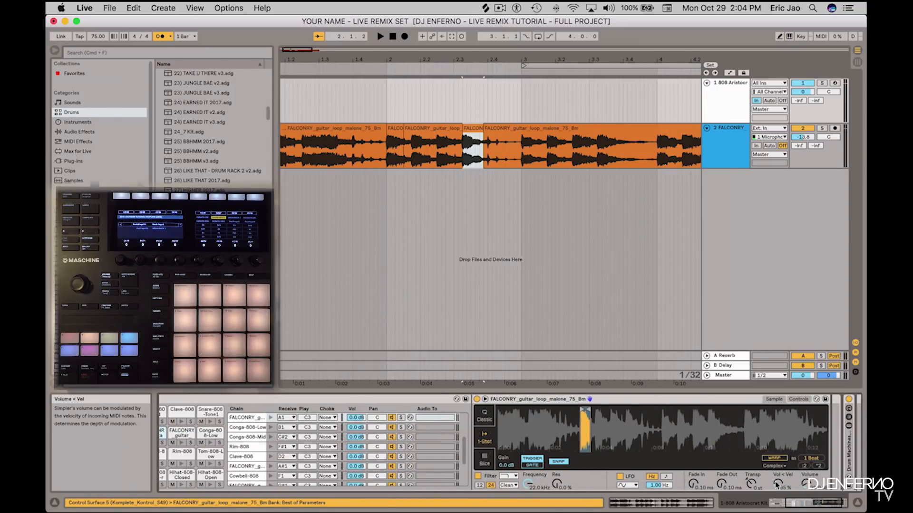
pyautogui.hscroll(-4, 291, 427)
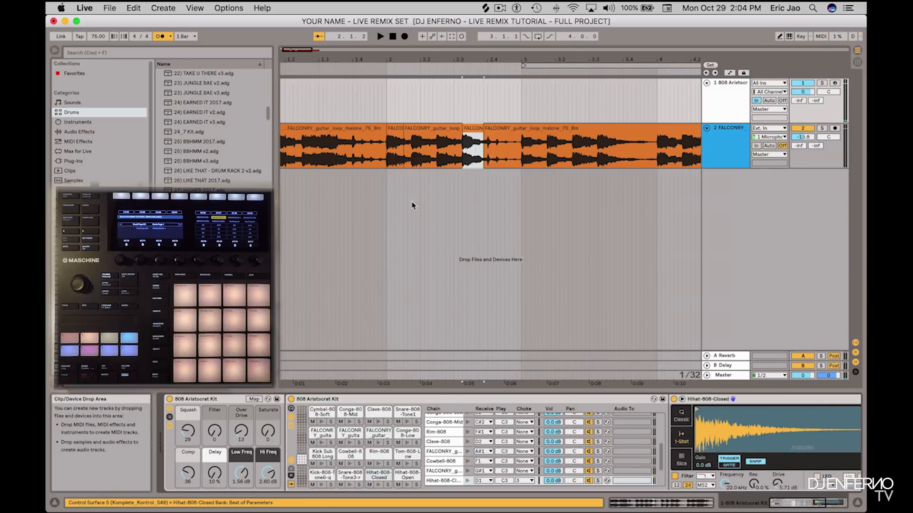
# Step: Review the whole chopped guitar loop in the arrangement and audition the guitar chops on the 808 kit's pads
pyautogui.click(383, 196)
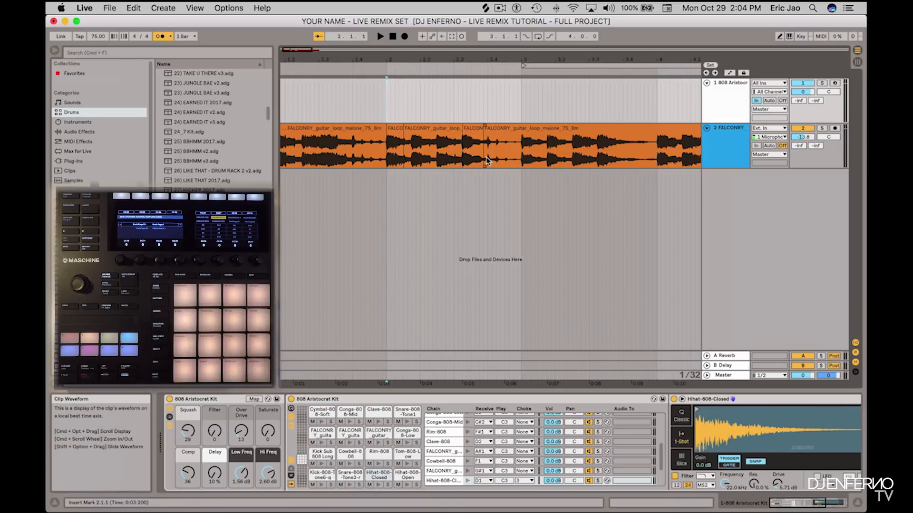
pyautogui.scroll(-8, 486, 161)
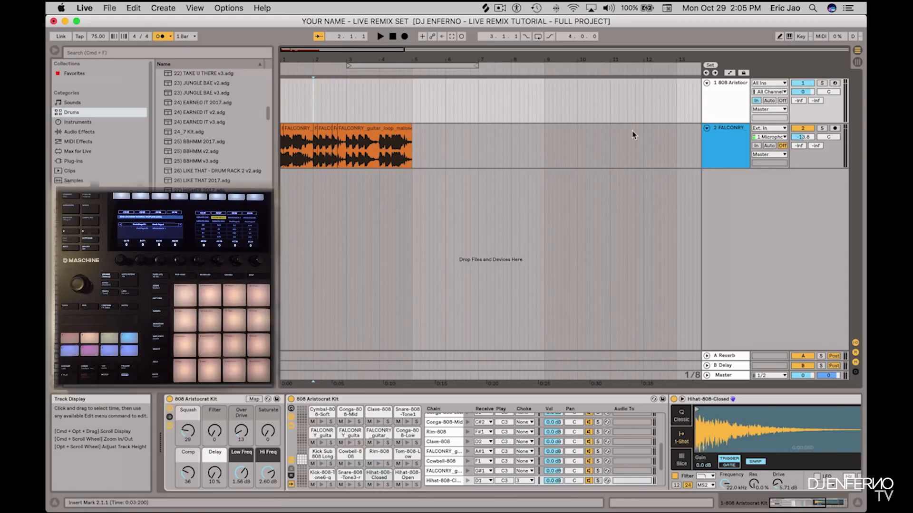
pyautogui.click(455, 137)
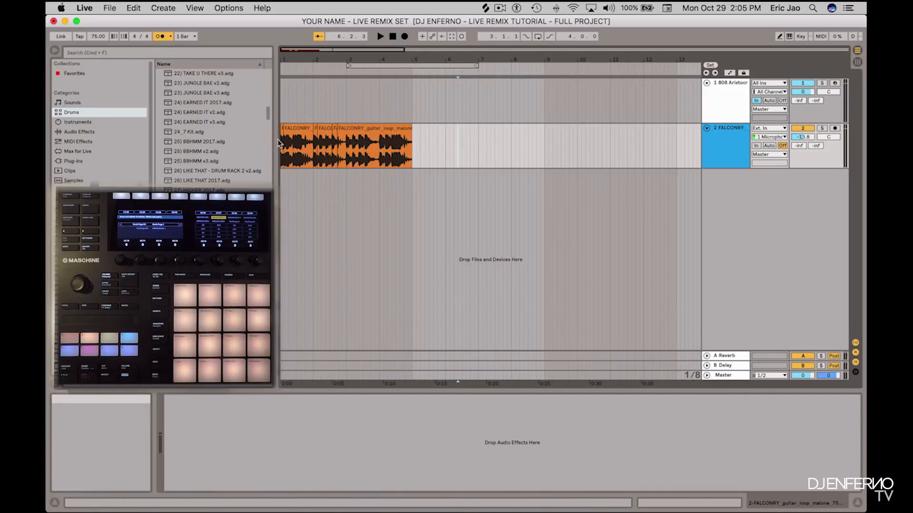
pyautogui.click(291, 119)
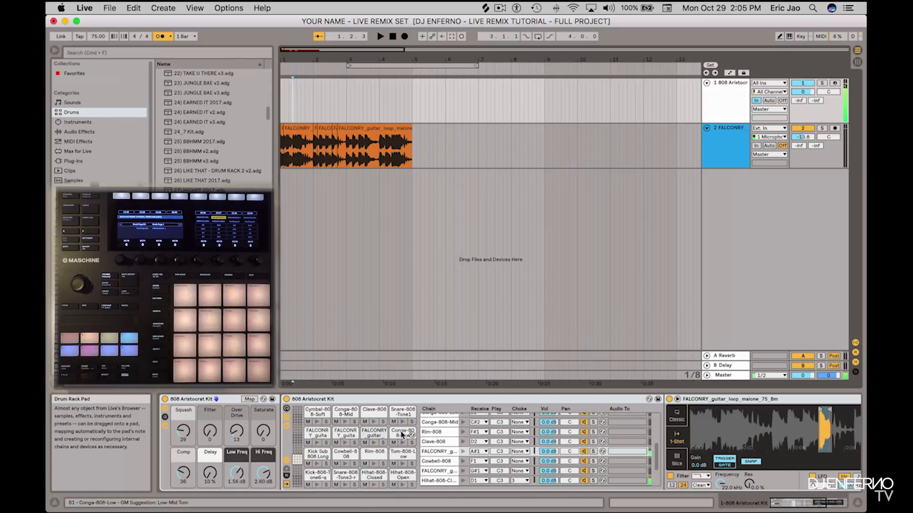
# Step: Rename the guitar loop's audio track as EDIT
pyautogui.click(731, 133)
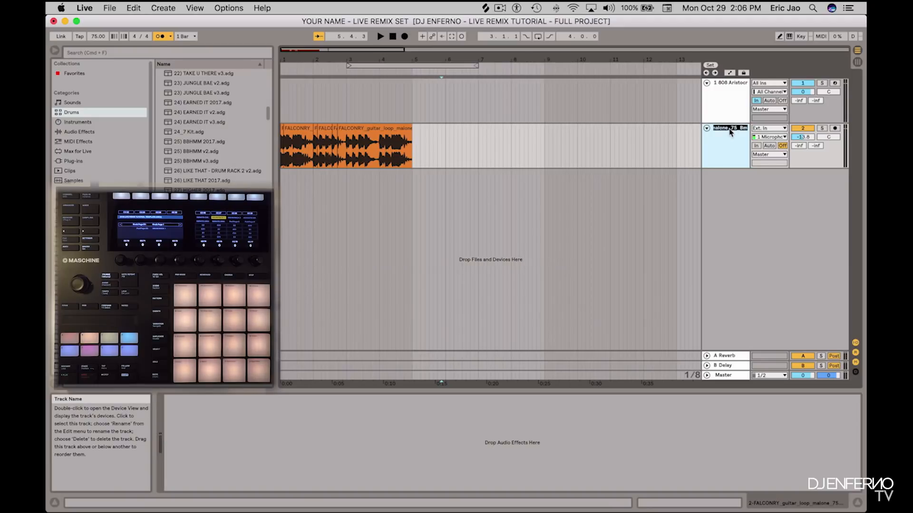
pyautogui.write('EDIT')
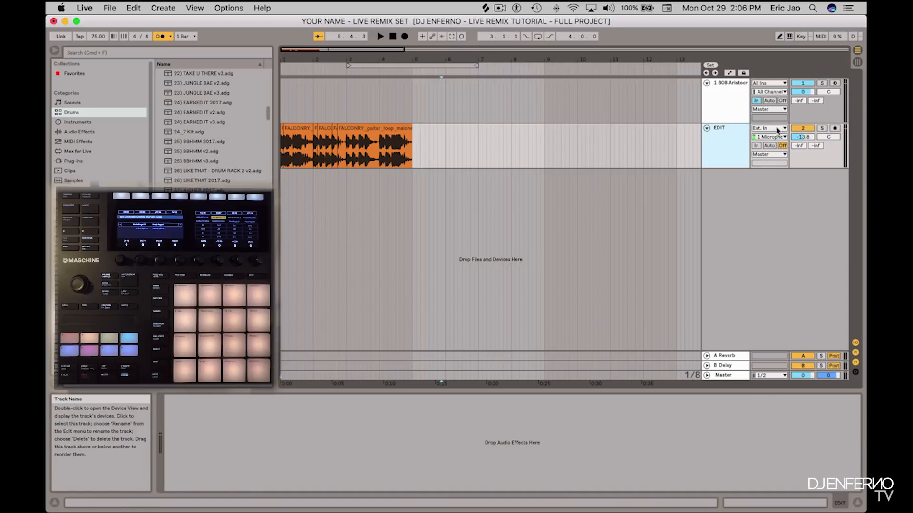
# Step: Mute the EDIT track, briefly trying its solo switch
pyautogui.click(801, 131)
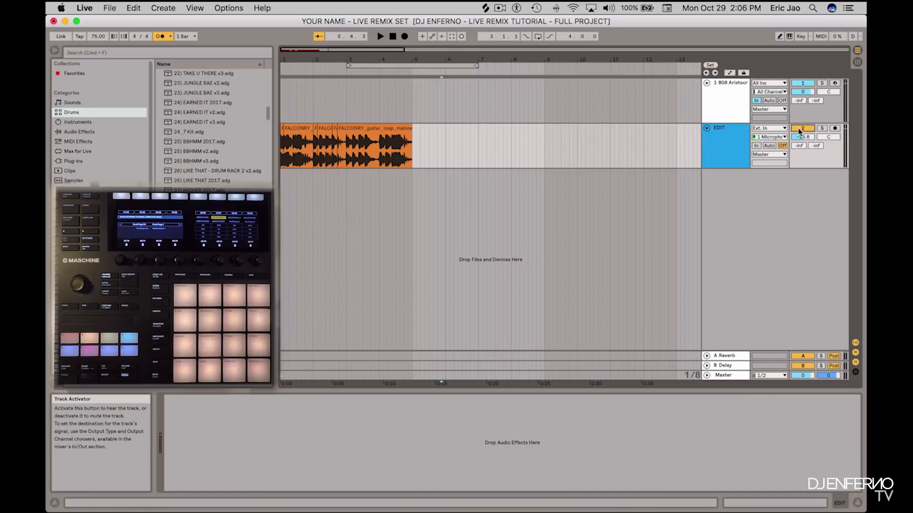
pyautogui.click(823, 129)
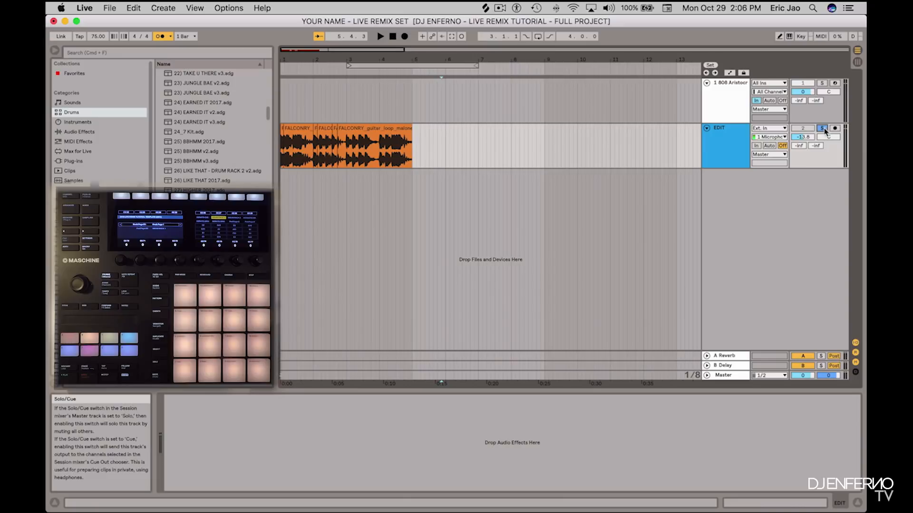
pyautogui.click(822, 129)
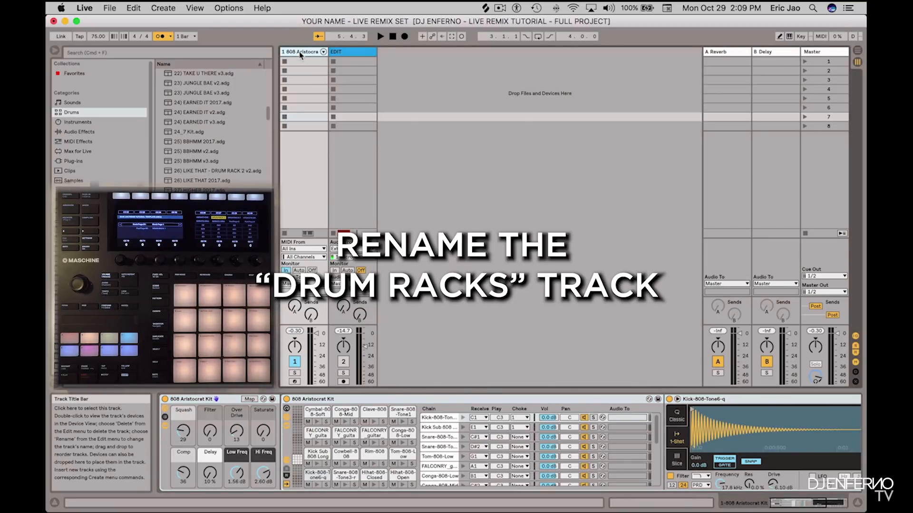
# Step: Rename the 808 Aristocrat Kit track as DRUM RACKS
pyautogui.press('super+r')
pyautogui.write('DRUM')
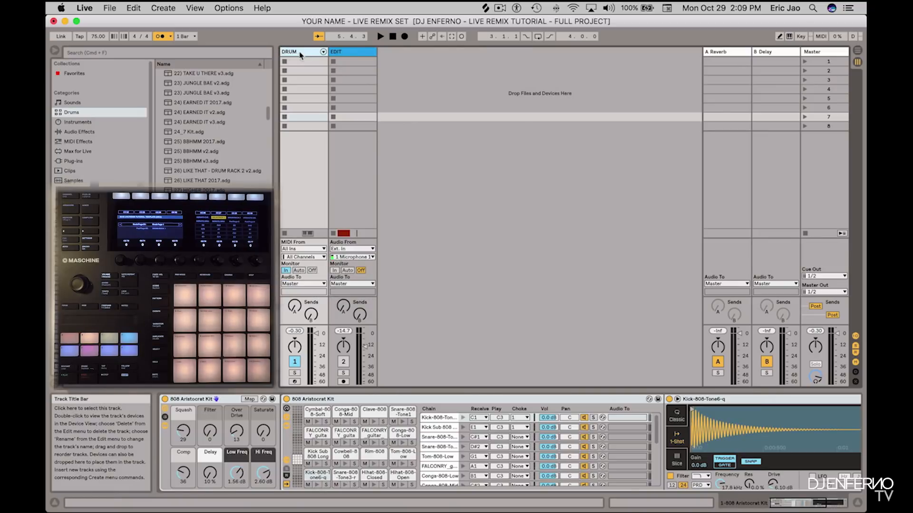
pyautogui.write(' RACKS')
pyautogui.press('Return')
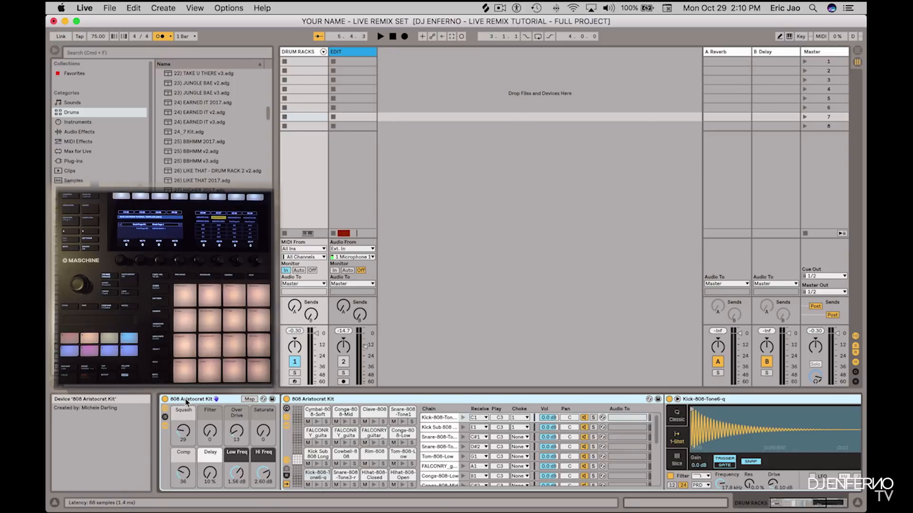
# Step: Group the 808 Aristocrat Kit into an Instrument Rack and show the rack's chain list
pyautogui.press('super+g')
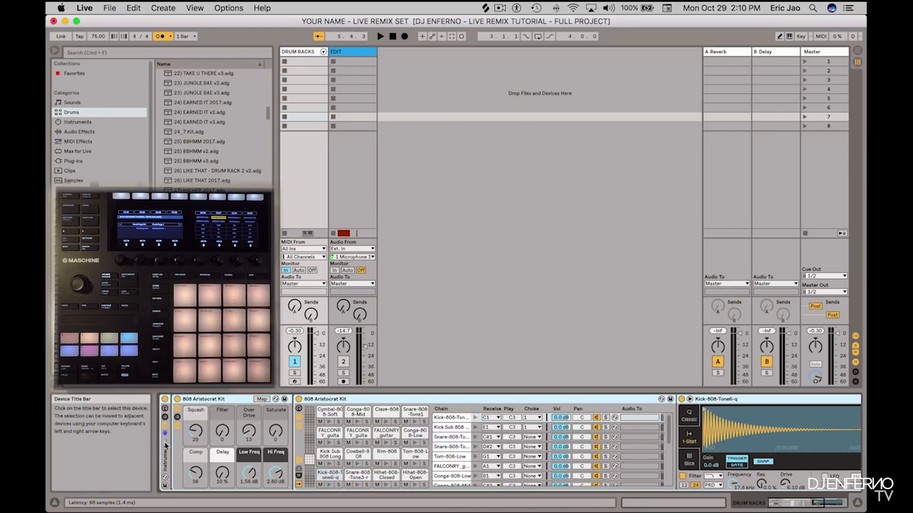
pyautogui.click(166, 418)
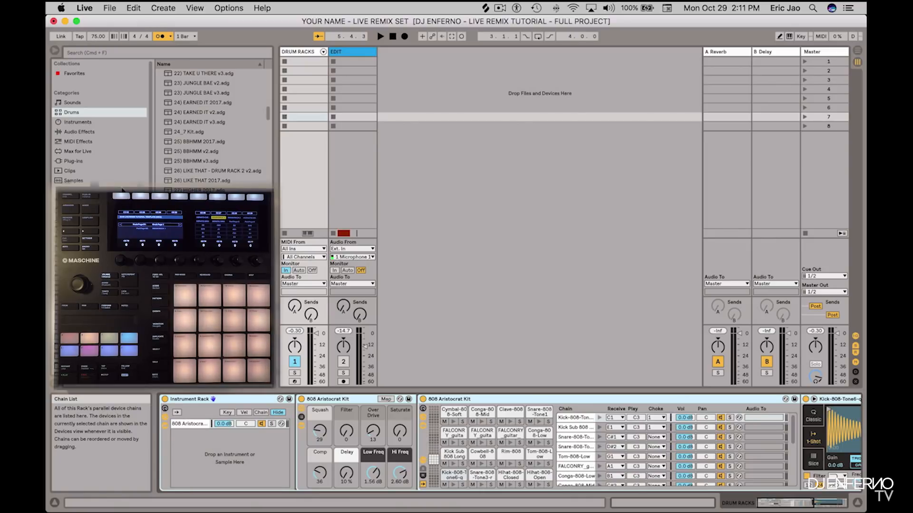
# Step: Browse the drum presets and add the Alley Kat Kit to the Instrument Rack as a second chain
pyautogui.scroll(15, 187, 84)
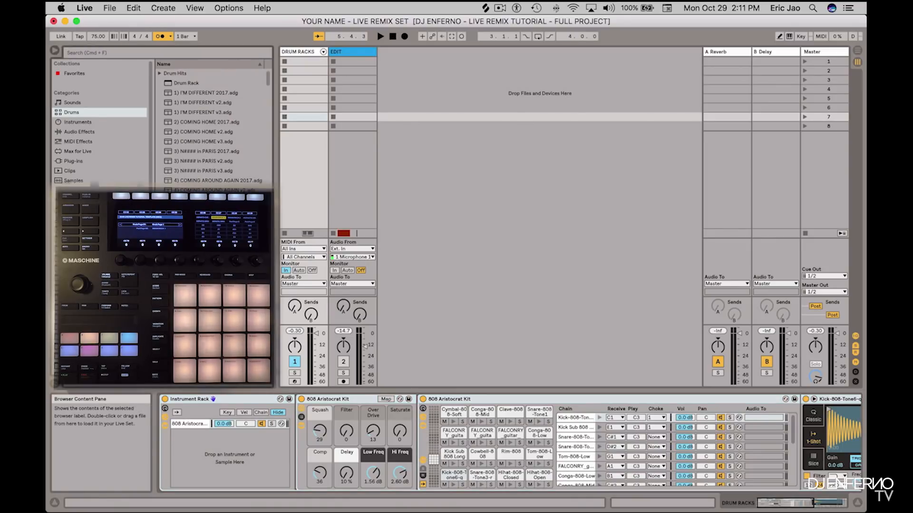
pyautogui.click(78, 55)
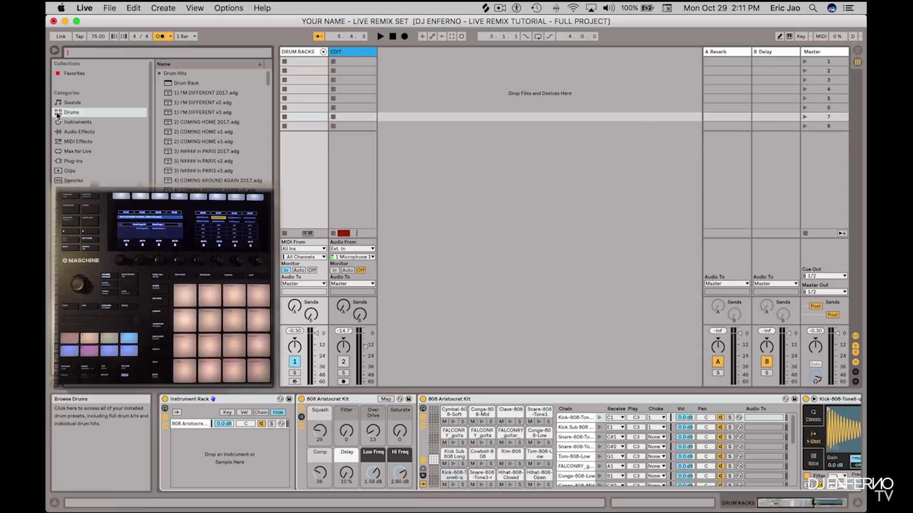
pyautogui.scroll(-12, 222, 115)
pyautogui.scroll(-10, 221, 115)
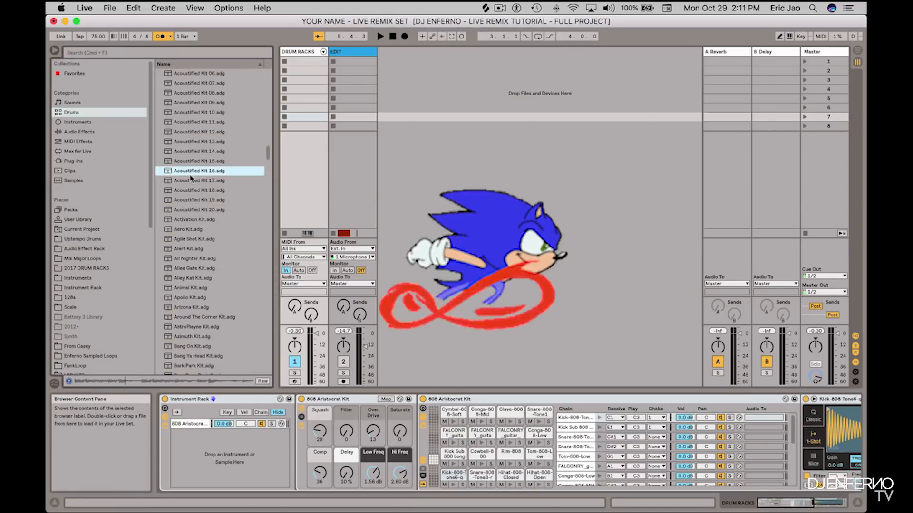
pyautogui.press('Down')
pyautogui.press('Down')
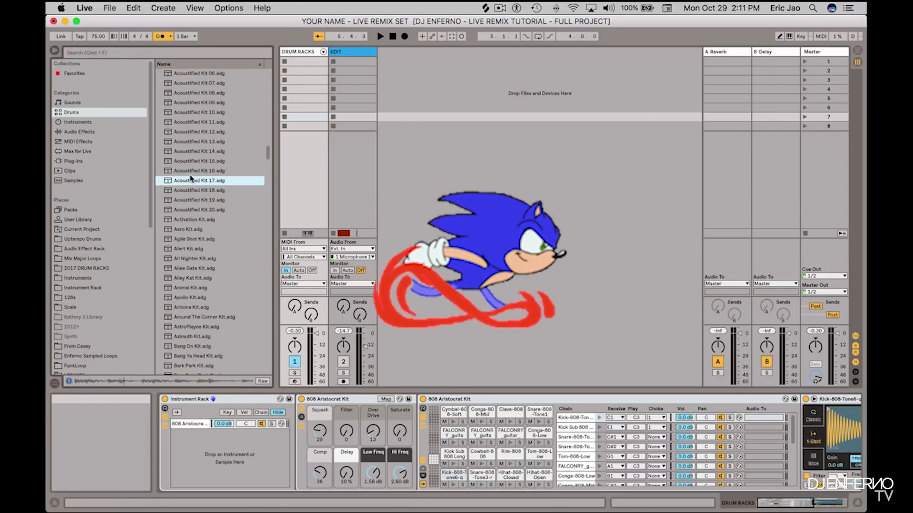
pyautogui.click(188, 278)
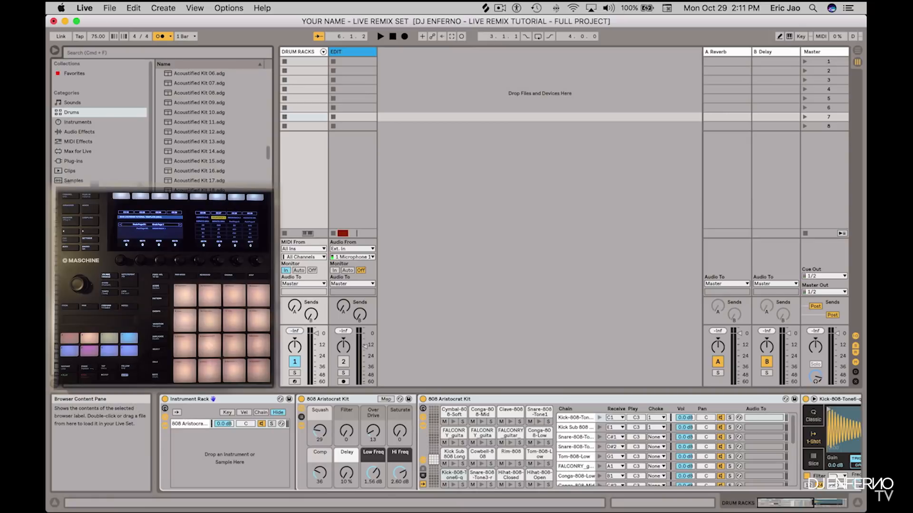
pyautogui.moveTo(199, 314); pyautogui.dragTo(213, 453)
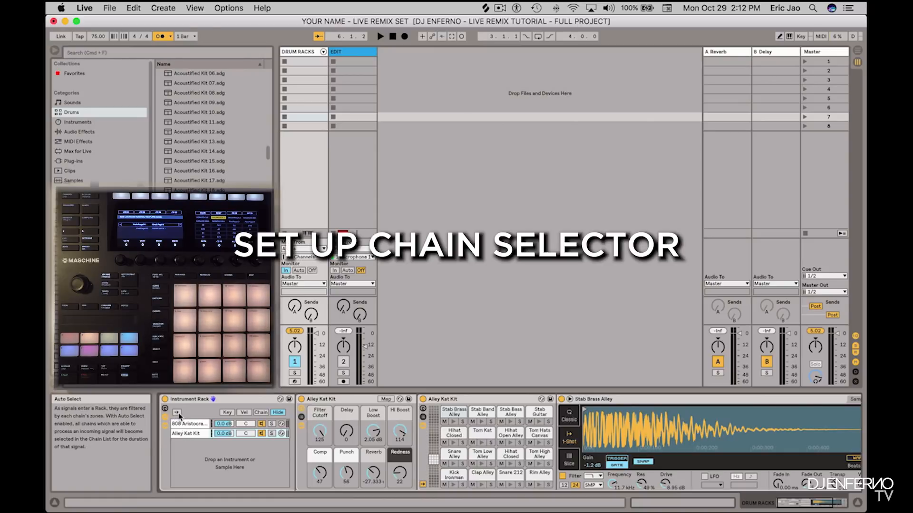
# Step: Move the Alley Kat Kit's chain zone to 1, show the rack's macros, and try the chain selector on both kits
pyautogui.click(260, 412)
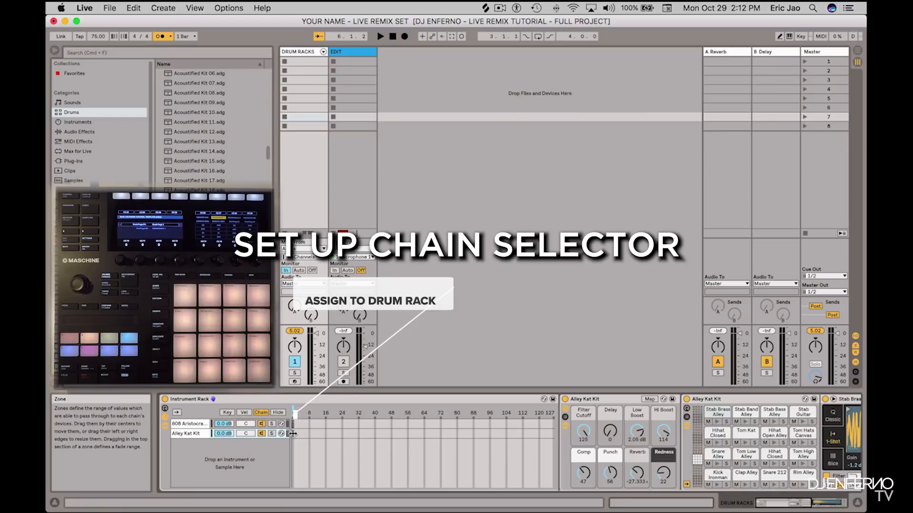
pyautogui.moveTo(292, 434); pyautogui.dragTo(295, 433)
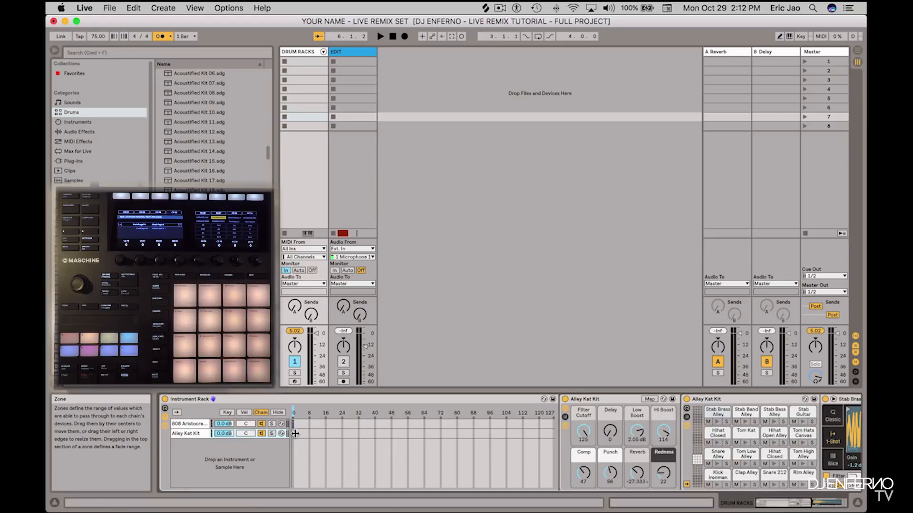
pyautogui.click(165, 409)
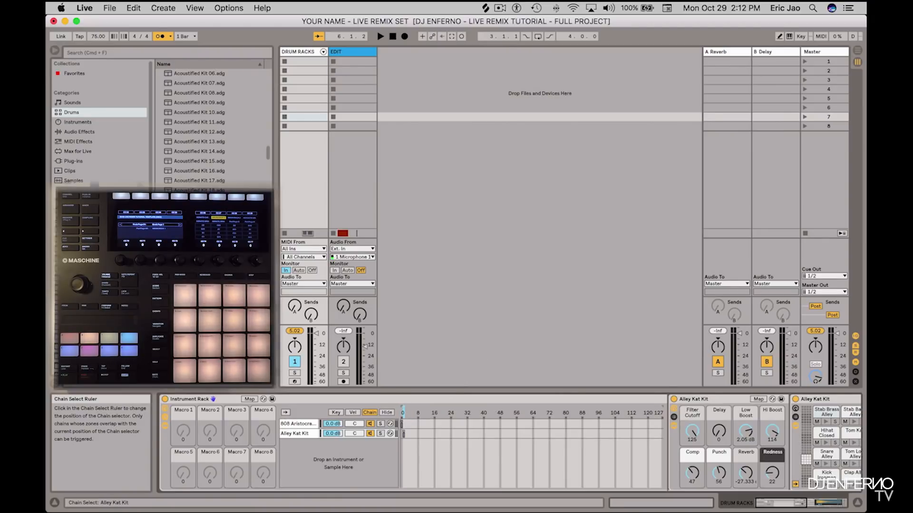
pyautogui.moveTo(404, 415); pyautogui.dragTo(402, 415)
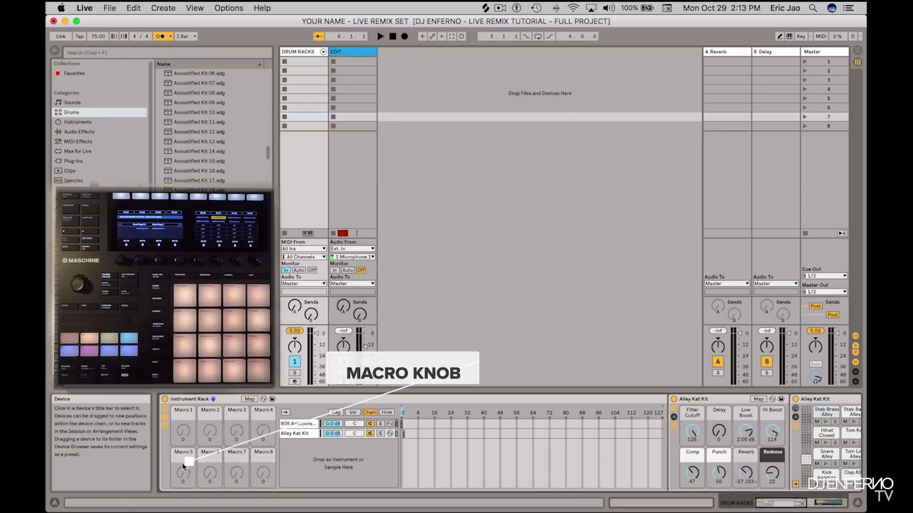
# Step: Map the rack's chain selector to Macro 5 and test switching between the two kits with that macro
pyautogui.rightClick(403, 413)
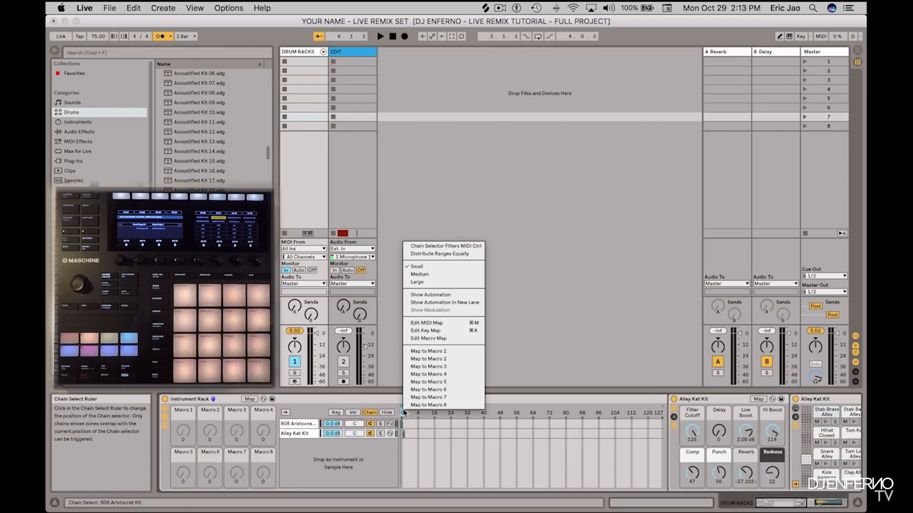
pyautogui.click(429, 382)
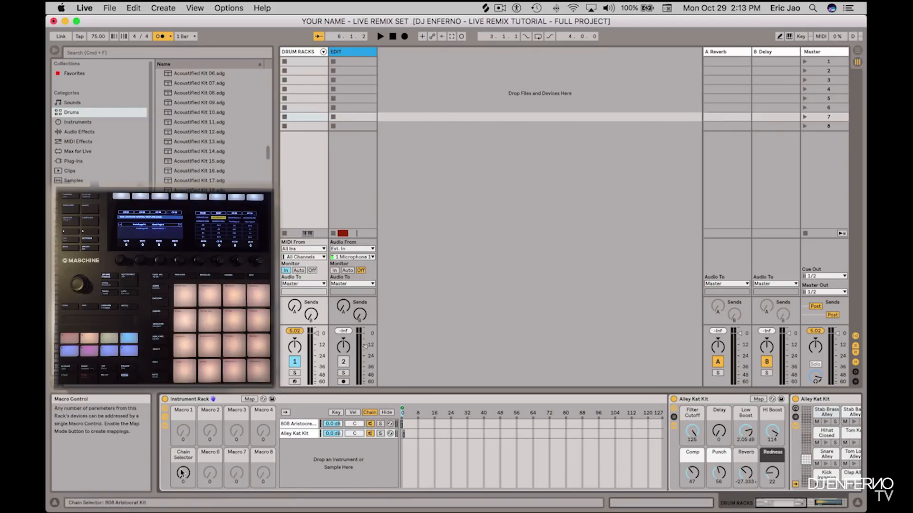
pyautogui.moveTo(182, 473); pyautogui.dragTo(183, 478)
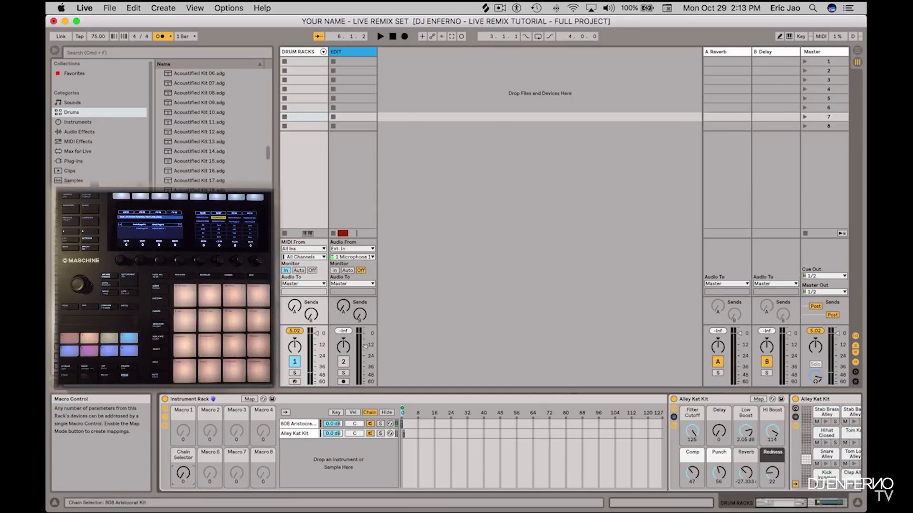
pyautogui.hscroll(5, 707, 421)
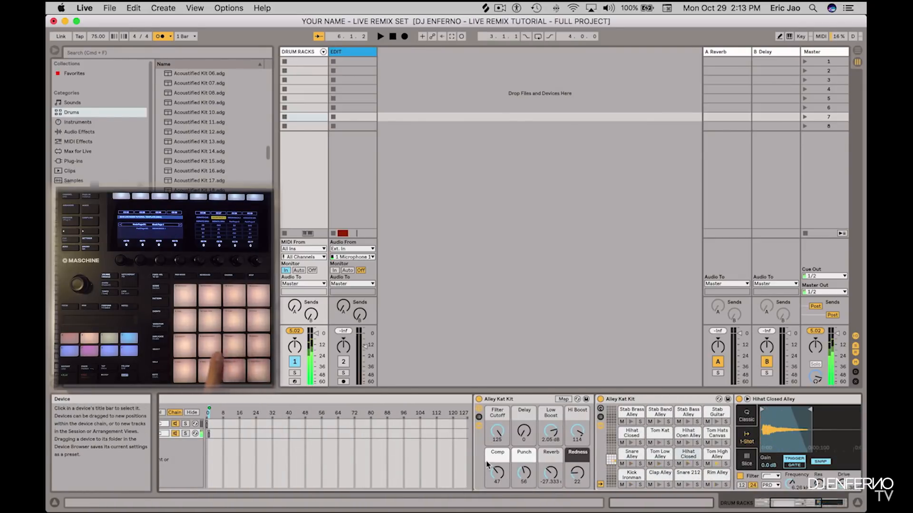
pyautogui.hscroll(-5, 188, 470)
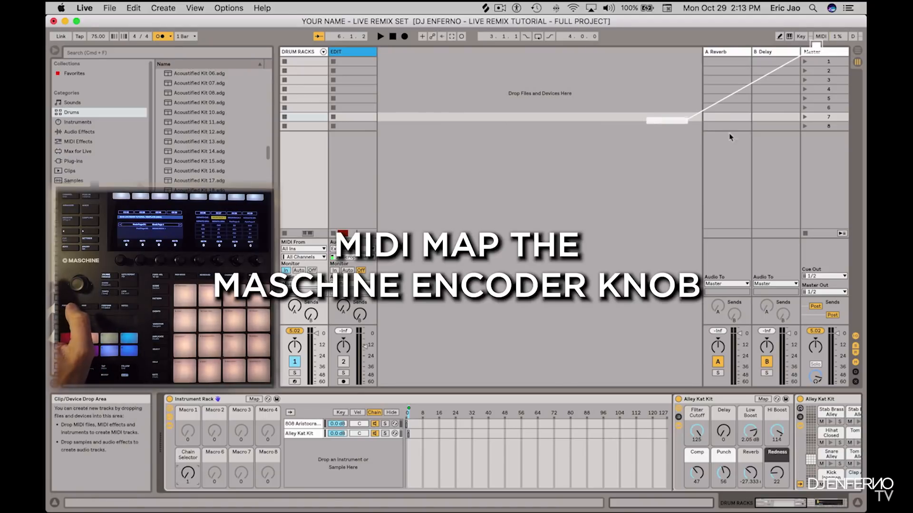
# Step: MIDI-map the Instrument Rack's Chain Selector macro to the Maschine encoder knob, CC 8
pyautogui.click(821, 38)
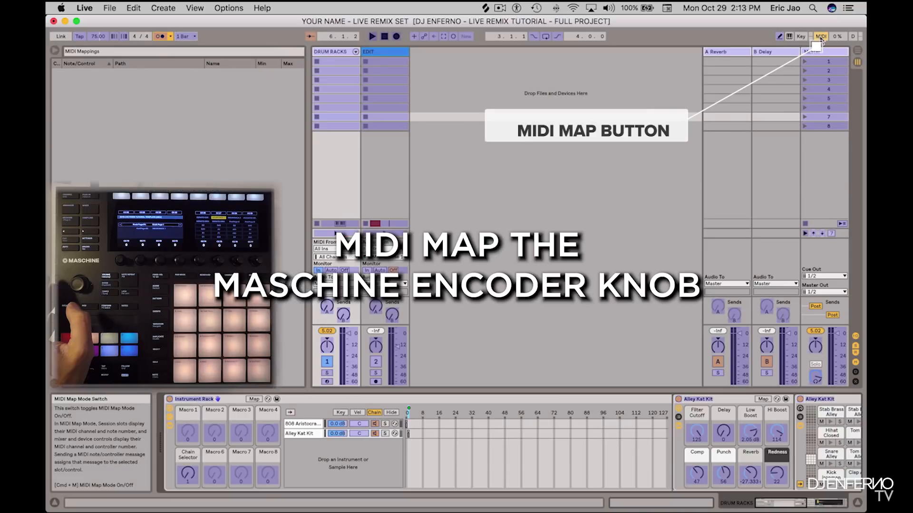
pyautogui.click(189, 474)
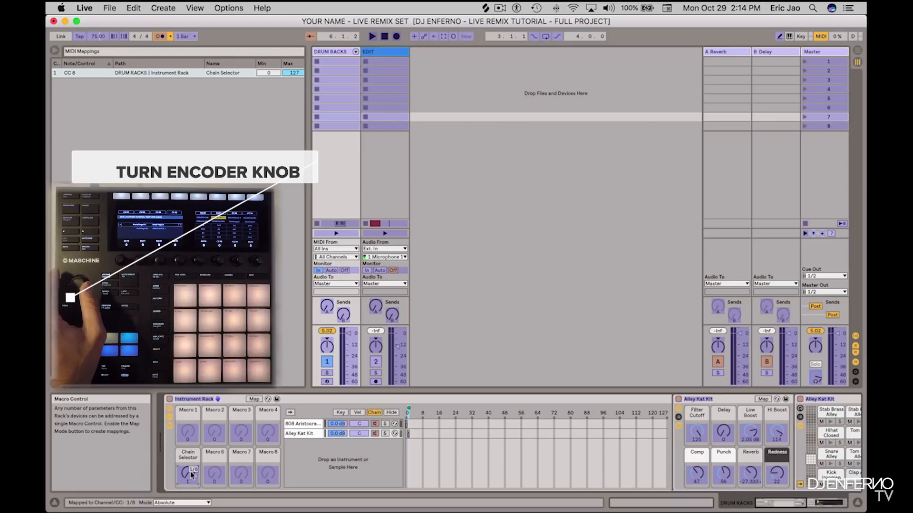
pyautogui.click(817, 35)
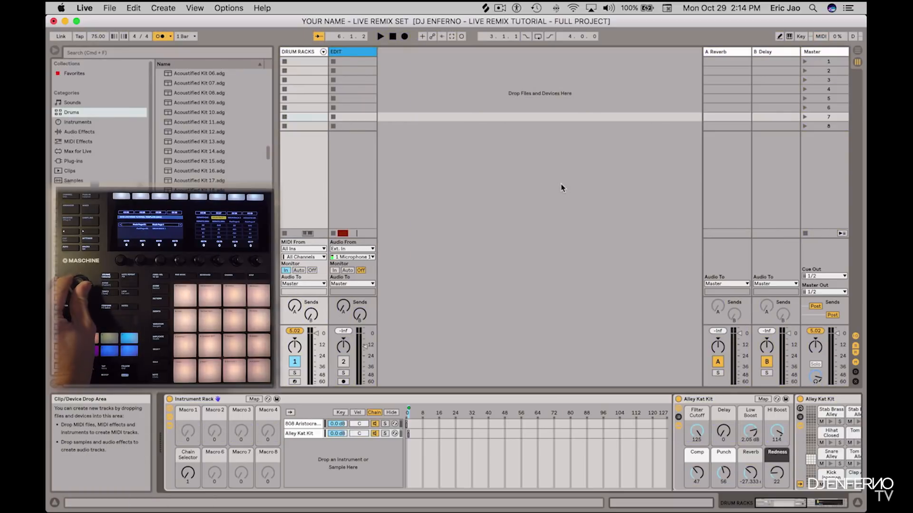
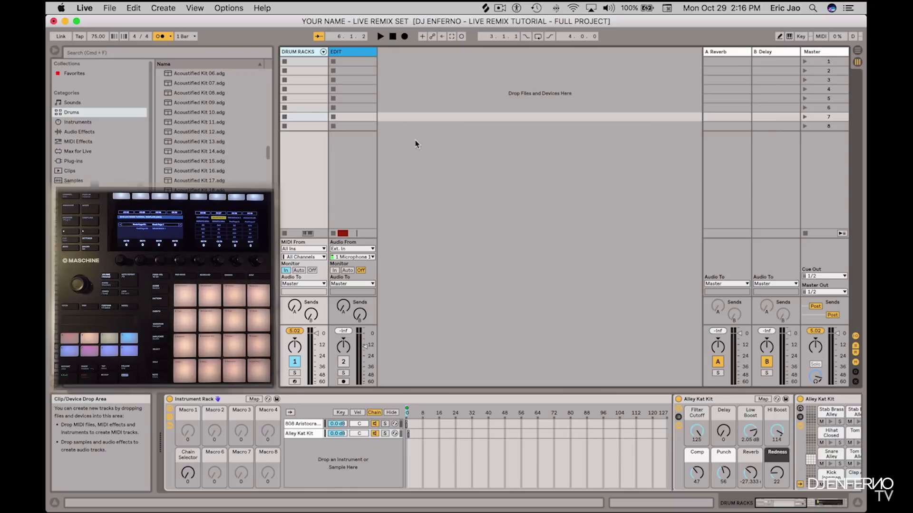
pyautogui.click(389, 62)
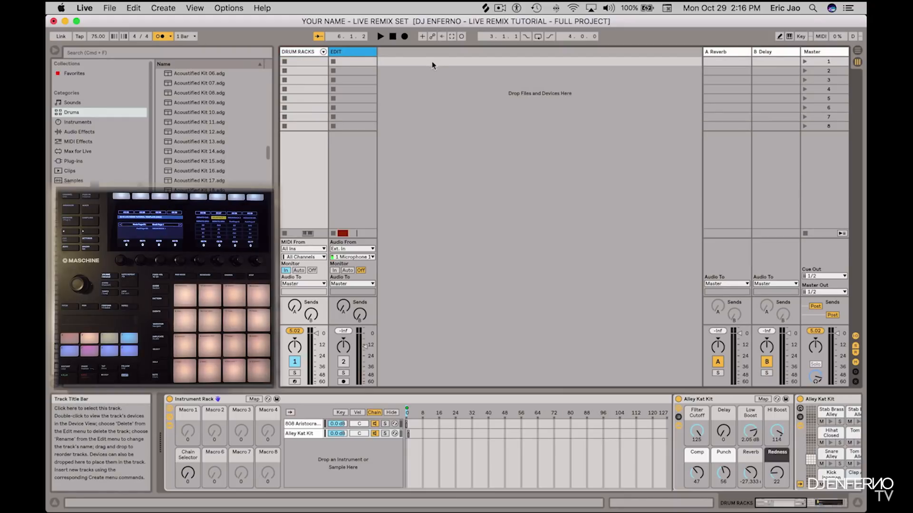
pyautogui.click(406, 73)
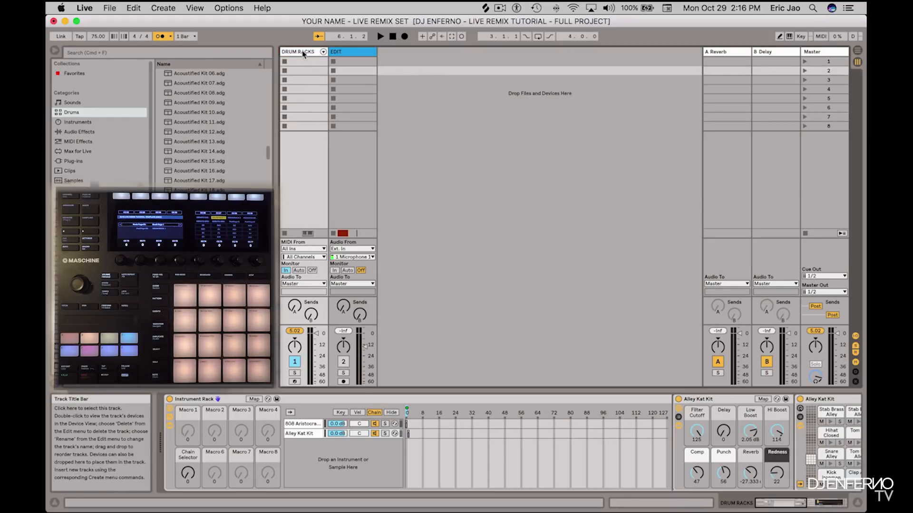
pyautogui.click(432, 86)
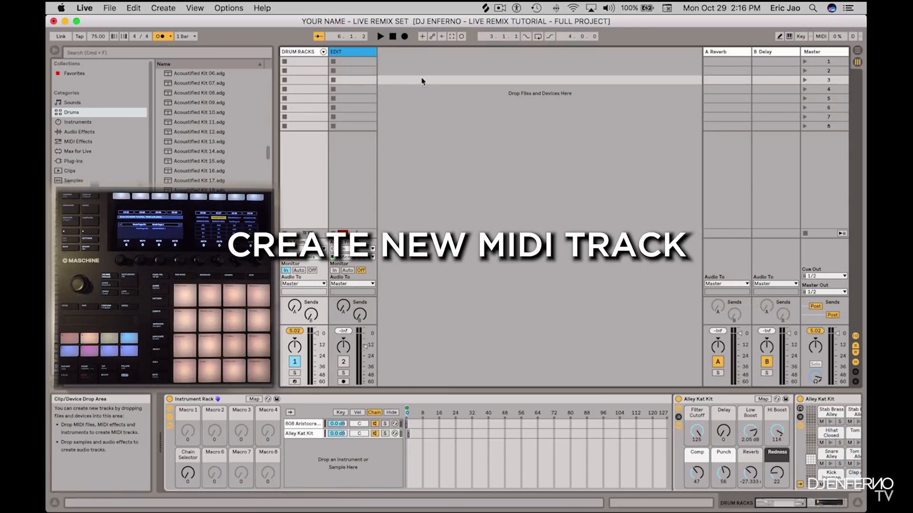
pyautogui.press('super+shift+t')
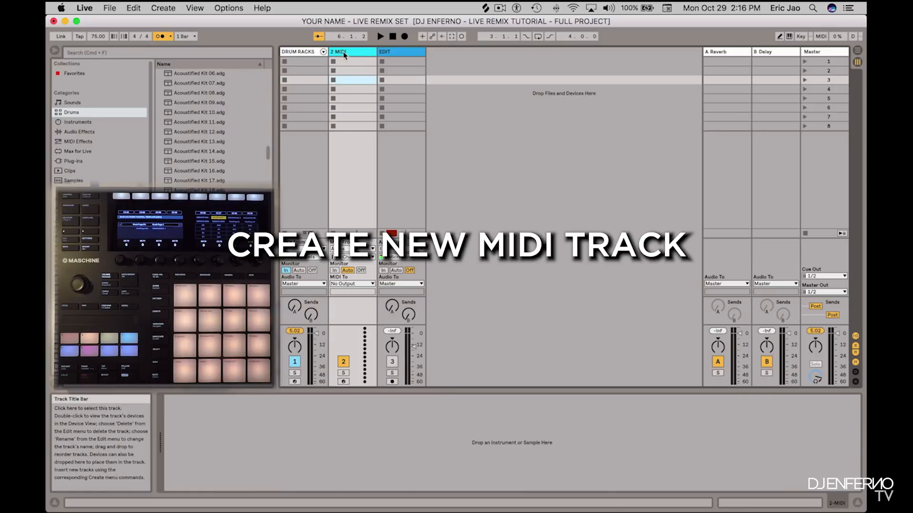
pyautogui.press('Delete')
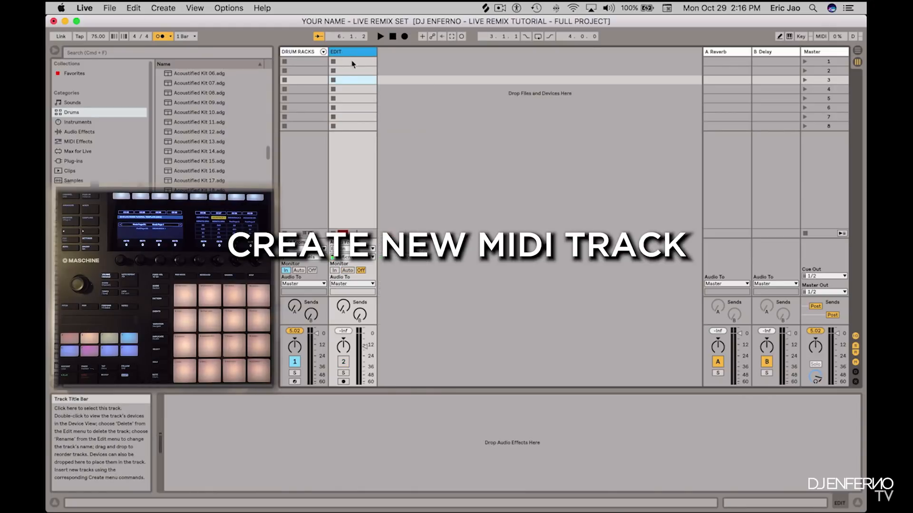
# Step: Insert a new MIDI track between the DRUM RACKS and EDIT tracks
pyautogui.click(171, 8)
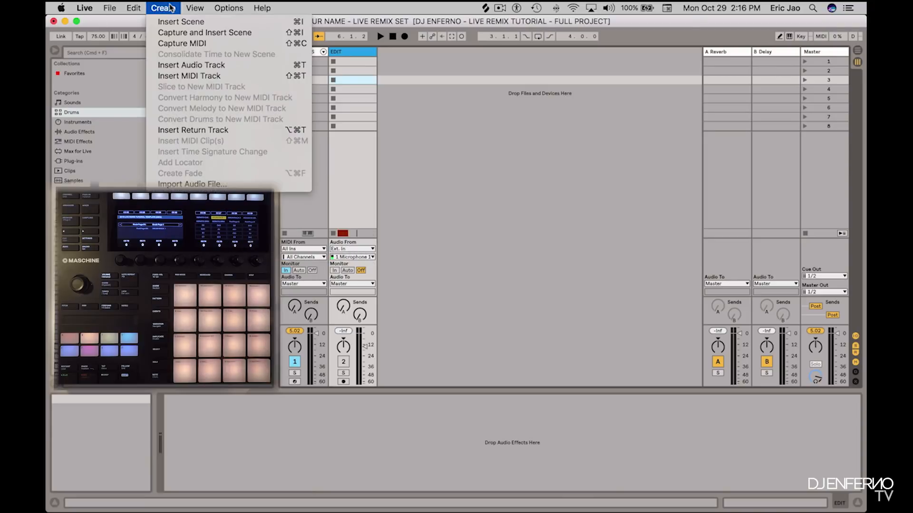
pyautogui.click(198, 75)
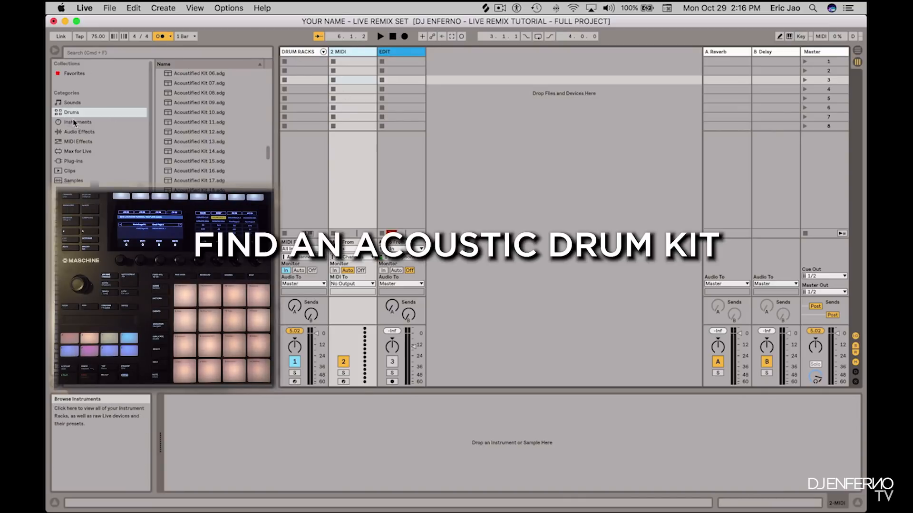
# Step: Search the drum library for "acousti" and audition the Acoustified kits, starting from Acoustified Kit 01
pyautogui.click(78, 53)
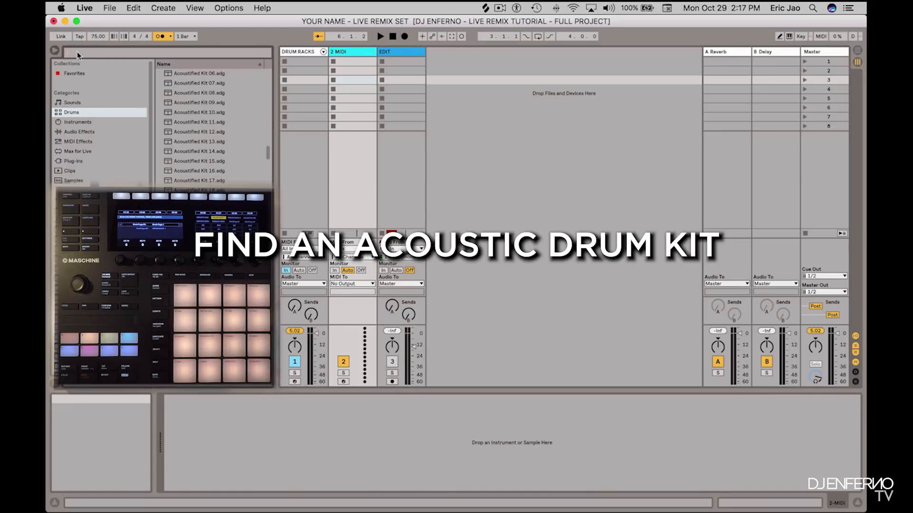
pyautogui.write('acousti')
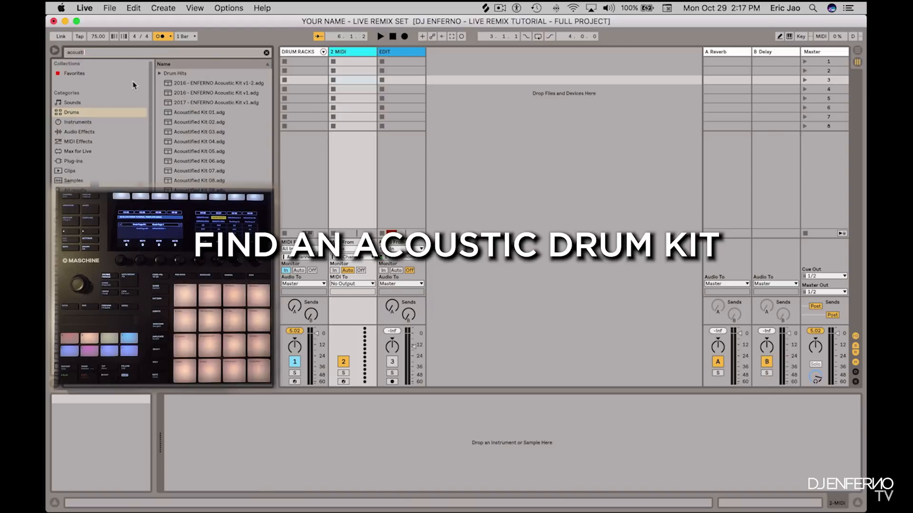
pyautogui.click(193, 113)
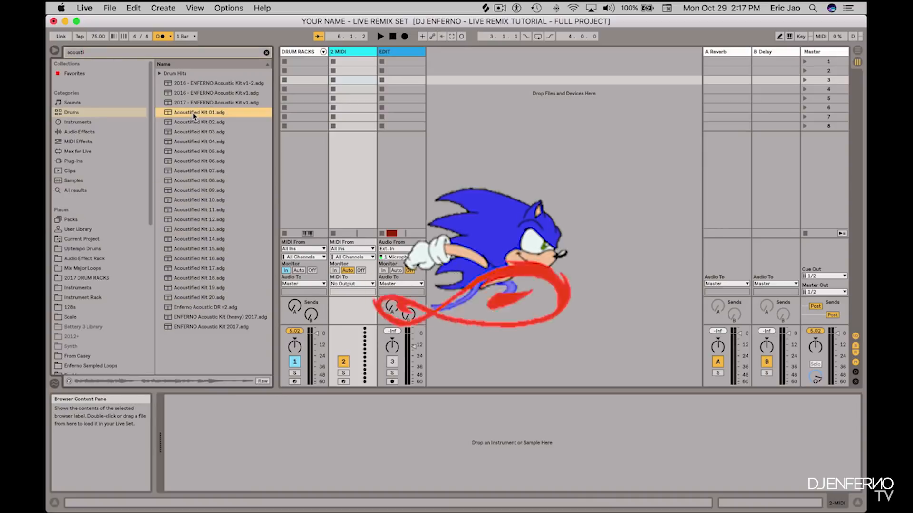
pyautogui.press('Down')
pyautogui.press('Down')
pyautogui.press('Down')
pyautogui.press('Down')
pyautogui.press('Down')
pyautogui.press('Down')
pyautogui.press('Down')
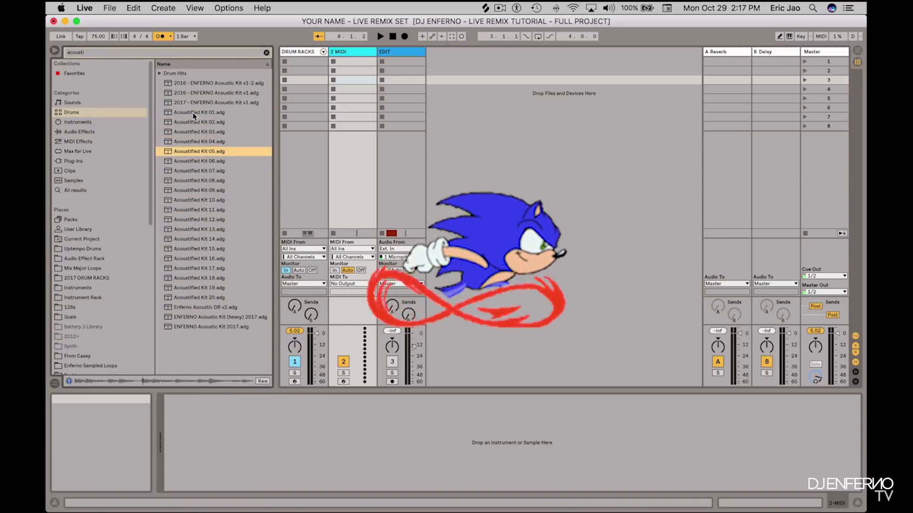
# Step: Load Acoustified Kit 07 onto the new MIDI track and set the track's monitoring to In
pyautogui.press('Down')
pyautogui.press('Down')
pyautogui.press('Down')
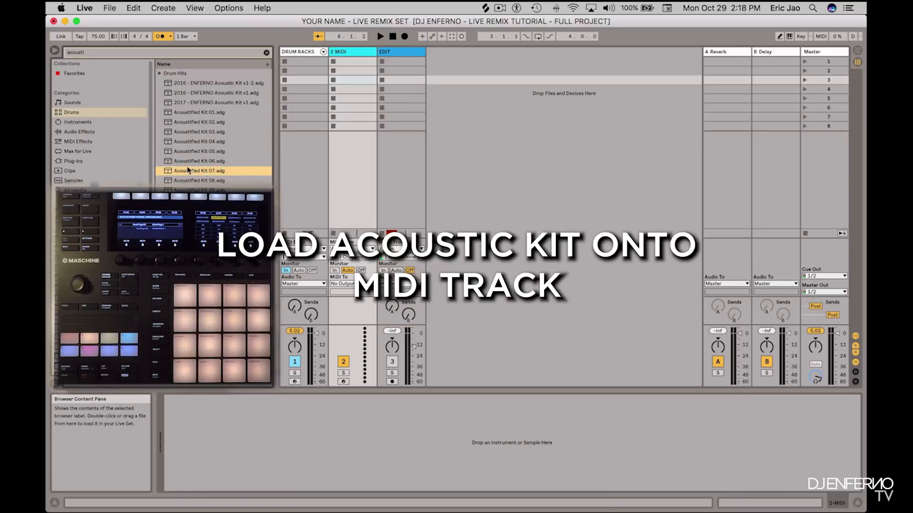
pyautogui.moveTo(169, 173); pyautogui.dragTo(349, 50)
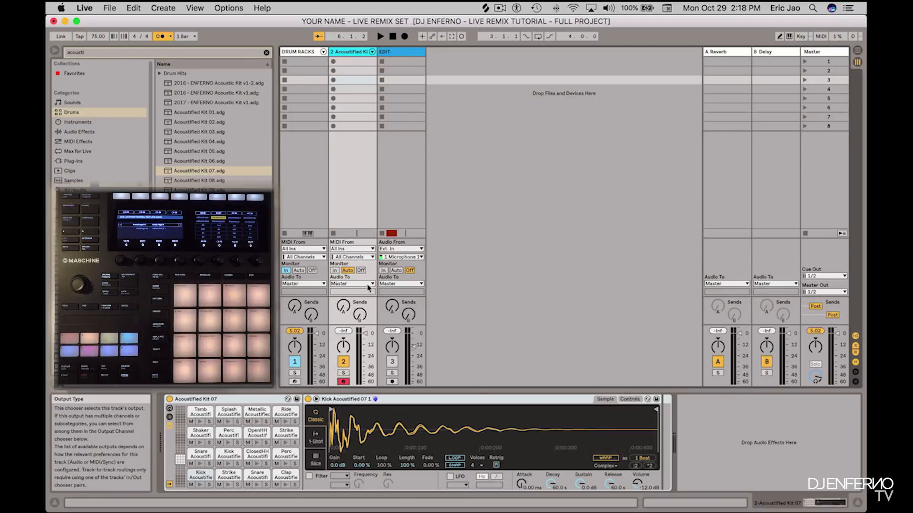
pyautogui.click(334, 271)
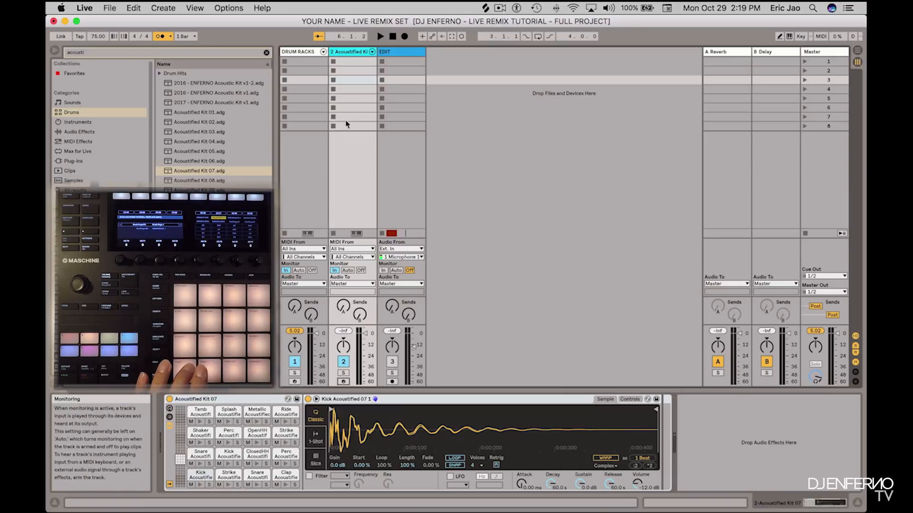
# Step: Play the DRUM RACKS and Acoustified Kit tracks together from the pads, adjust their volume balance, and compare both tracks
pyautogui.click(300, 52)
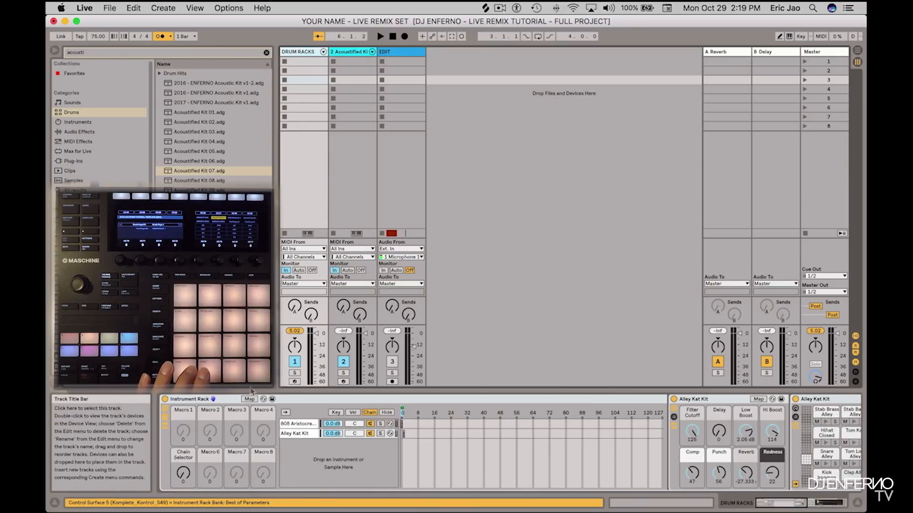
pyautogui.click(354, 52)
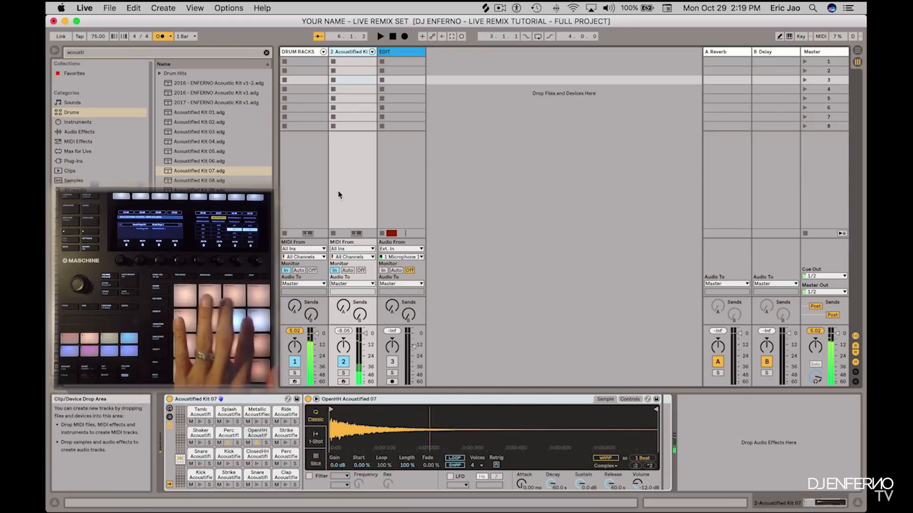
pyautogui.moveTo(365, 333); pyautogui.dragTo(365, 328)
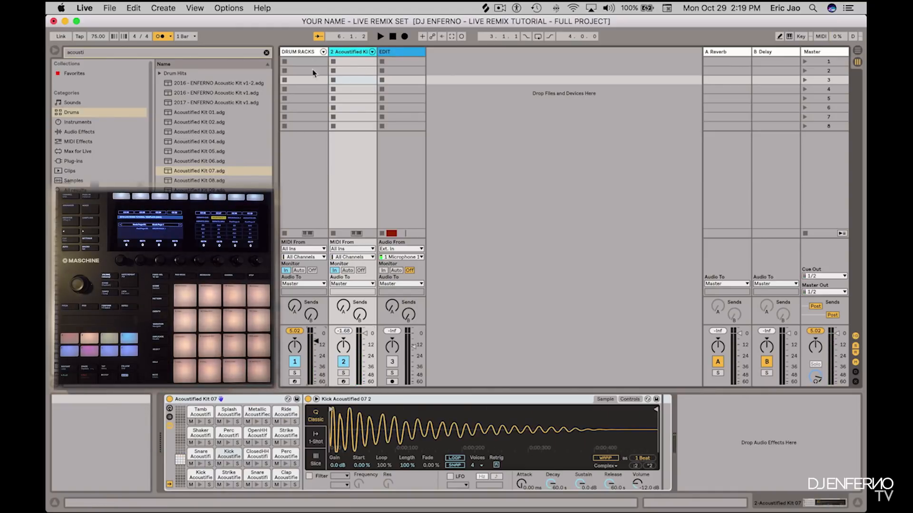
pyautogui.click(305, 53)
pyautogui.click(350, 52)
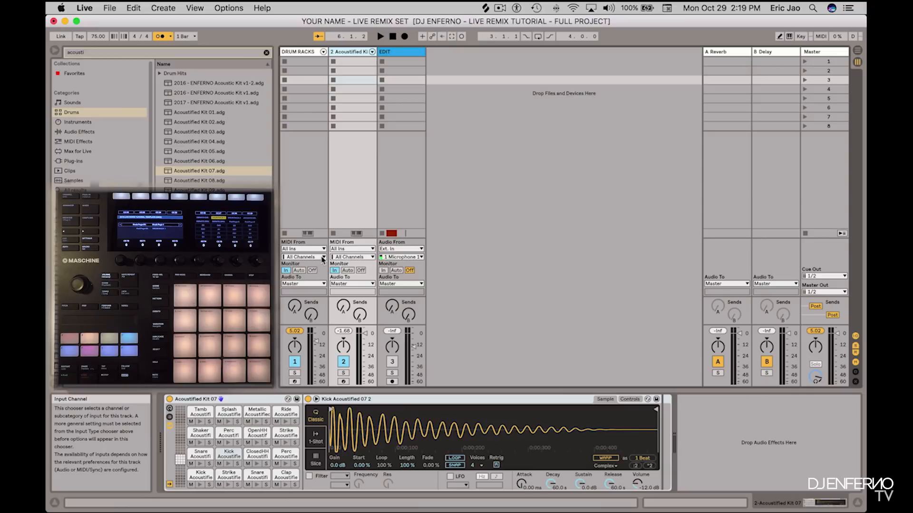
pyautogui.click(309, 52)
pyautogui.click(348, 52)
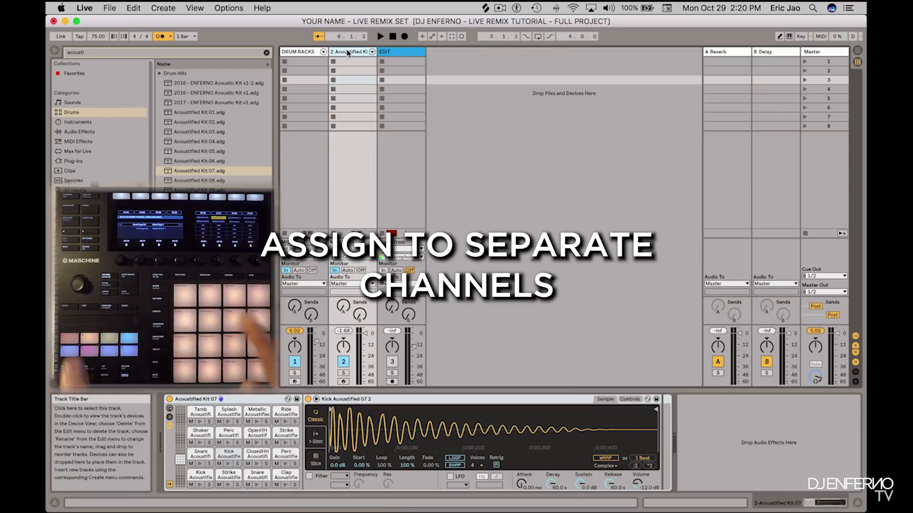
# Step: Set the DRUM RACKS track's MIDI input to Maschine MK3 Virtual Input on Ch. 1
pyautogui.click(302, 53)
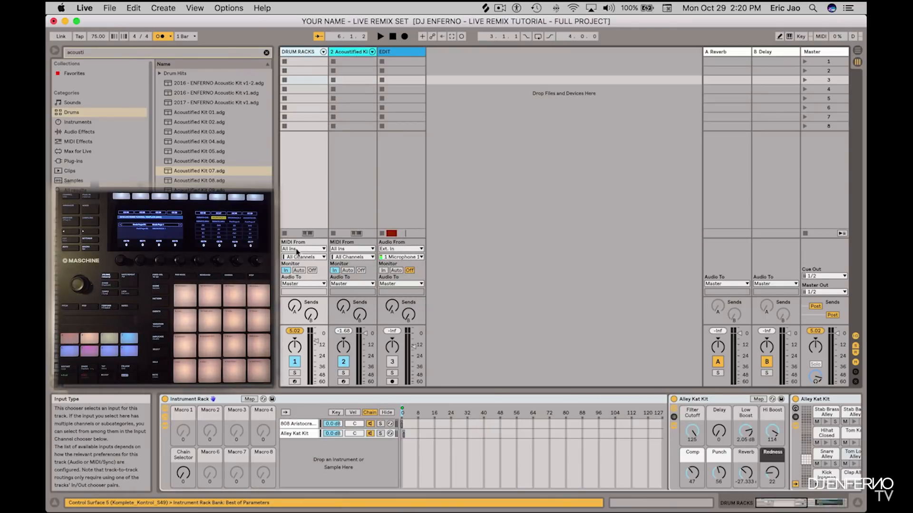
pyautogui.click(299, 249)
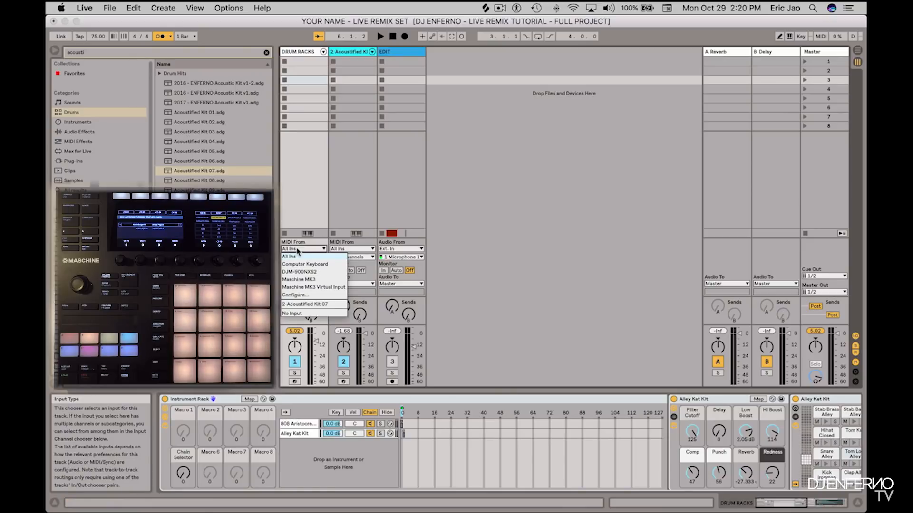
pyautogui.click(299, 287)
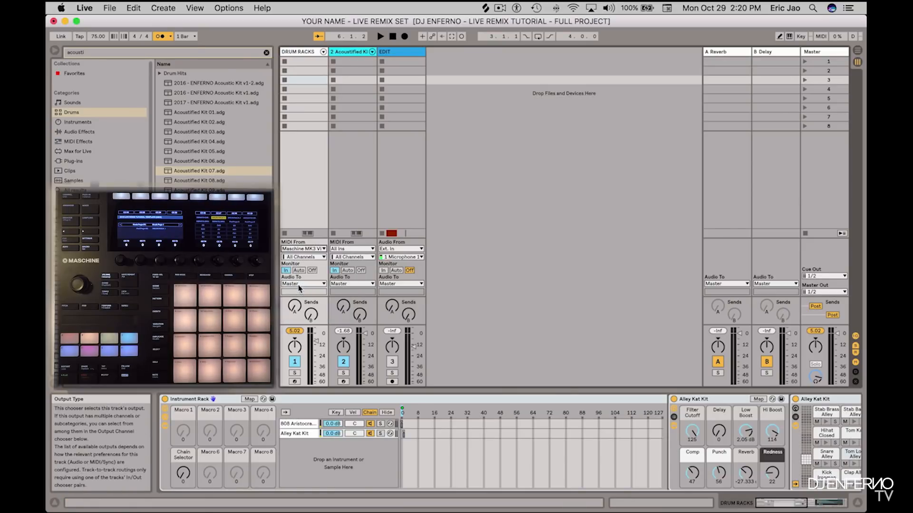
pyautogui.click(303, 257)
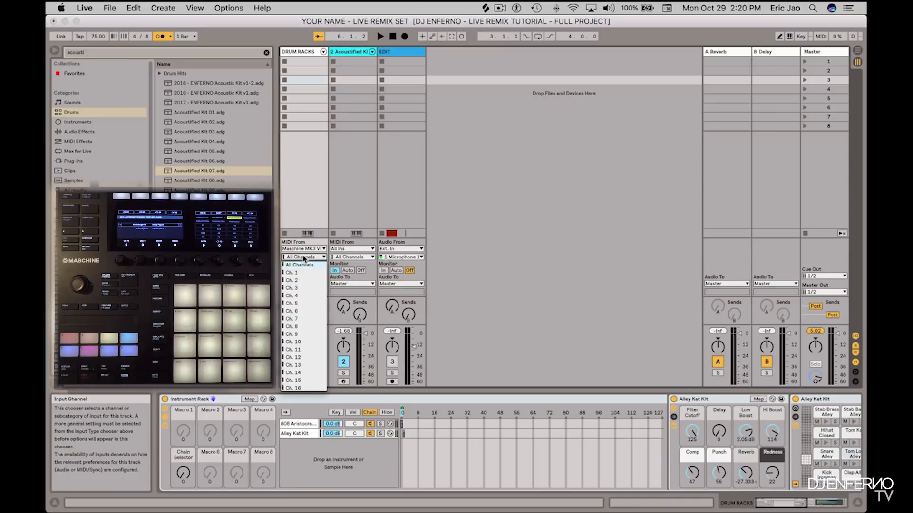
pyautogui.click(294, 273)
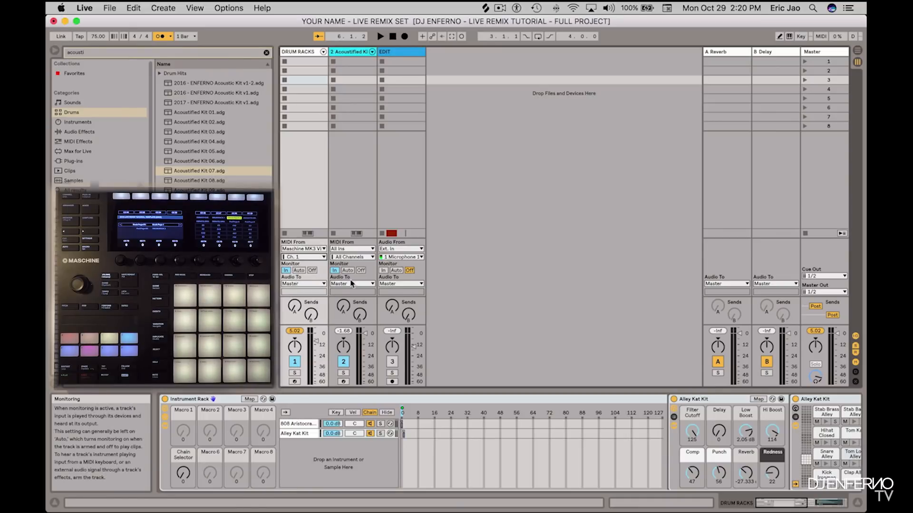
# Step: Set the Acoustified Kit track's MIDI input to Maschine MK3 Virtual Input on Ch. 2
pyautogui.click(352, 88)
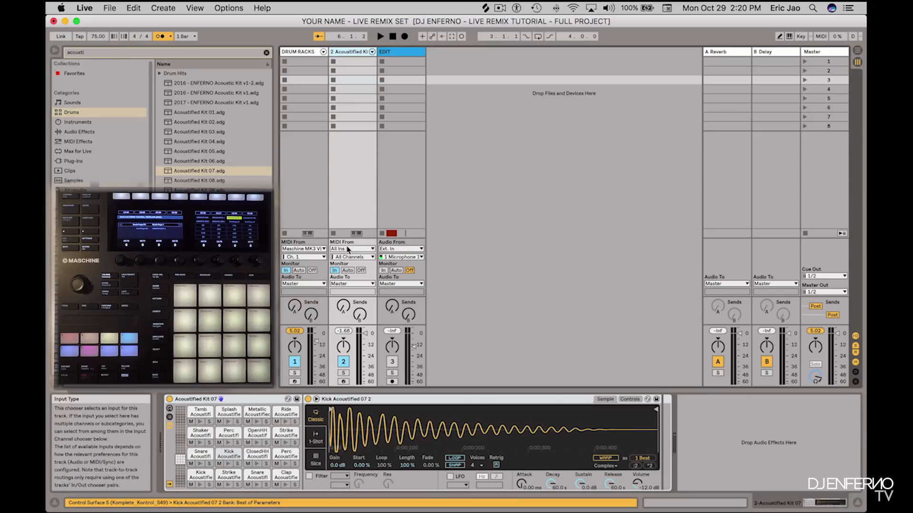
pyautogui.click(343, 250)
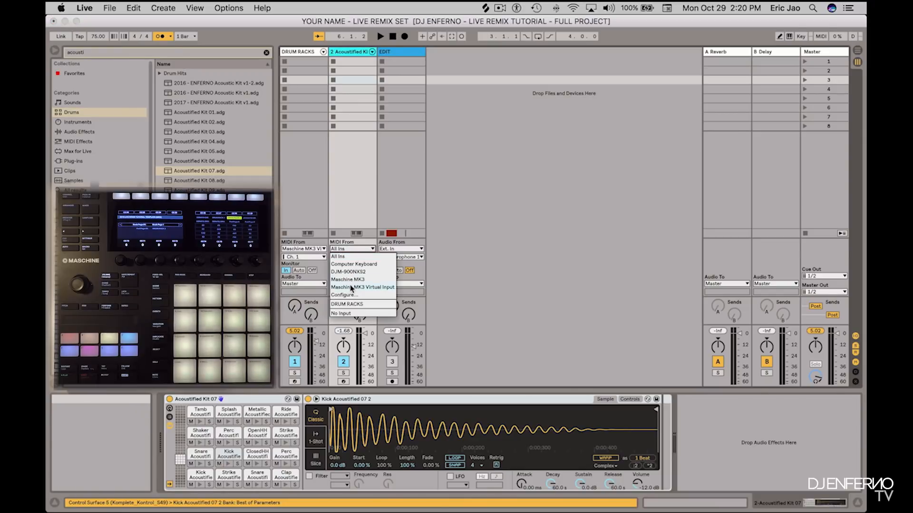
pyautogui.click(351, 287)
pyautogui.click(354, 257)
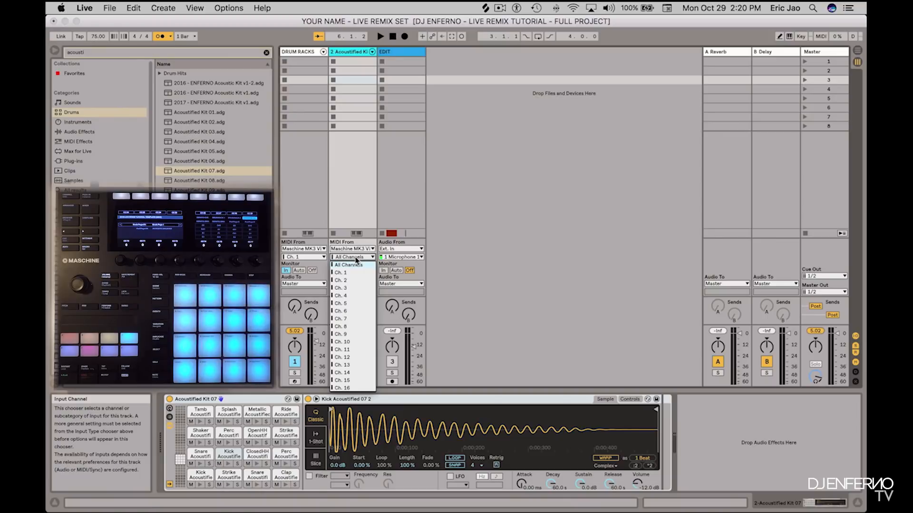
pyautogui.click(343, 281)
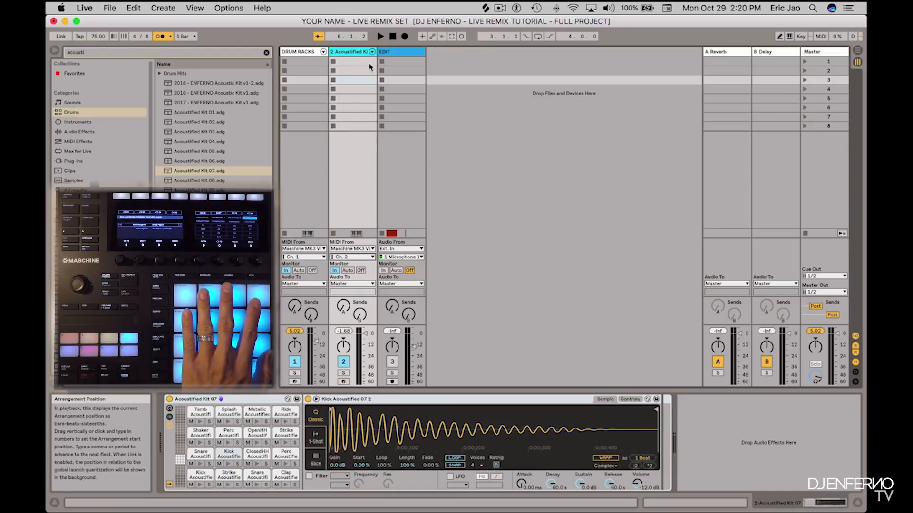
# Step: Examine the 808 Aristocrat Kit chain on the DRUM RACKS track and compare pad ranges in its pad overview
pyautogui.click(355, 53)
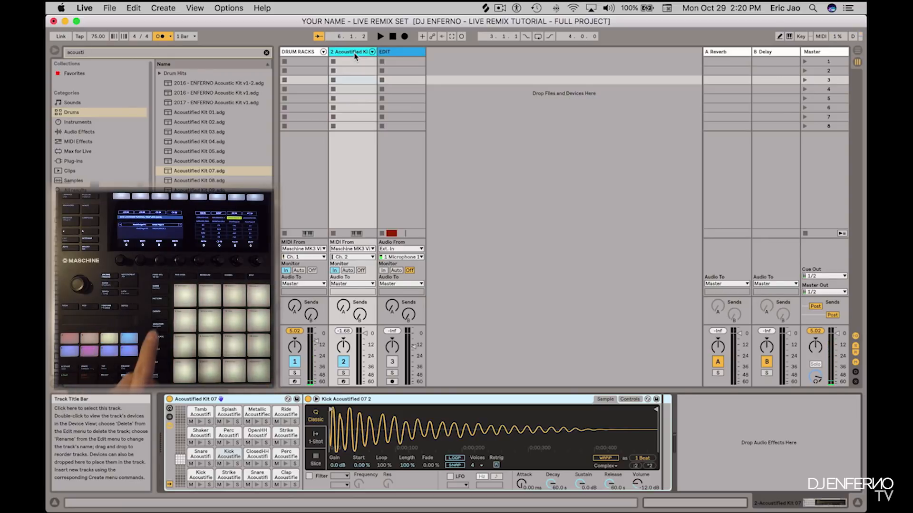
pyautogui.click(290, 50)
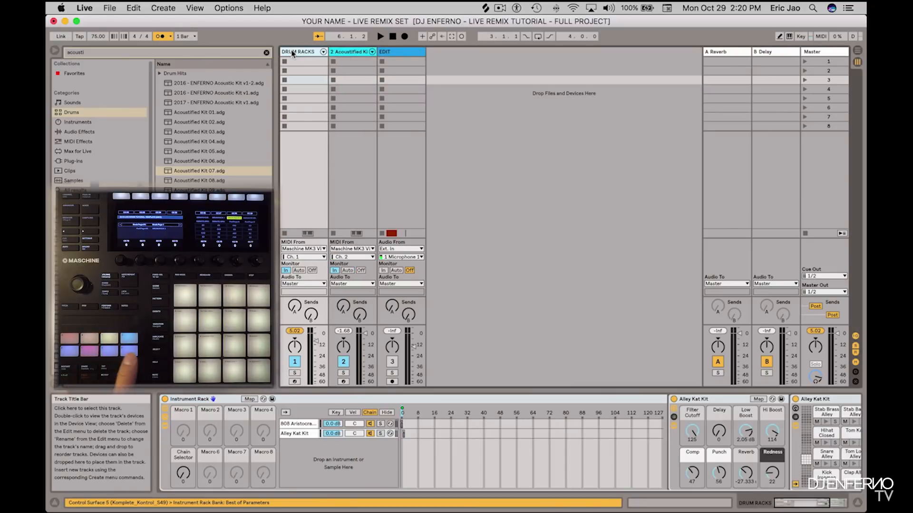
pyautogui.click(298, 424)
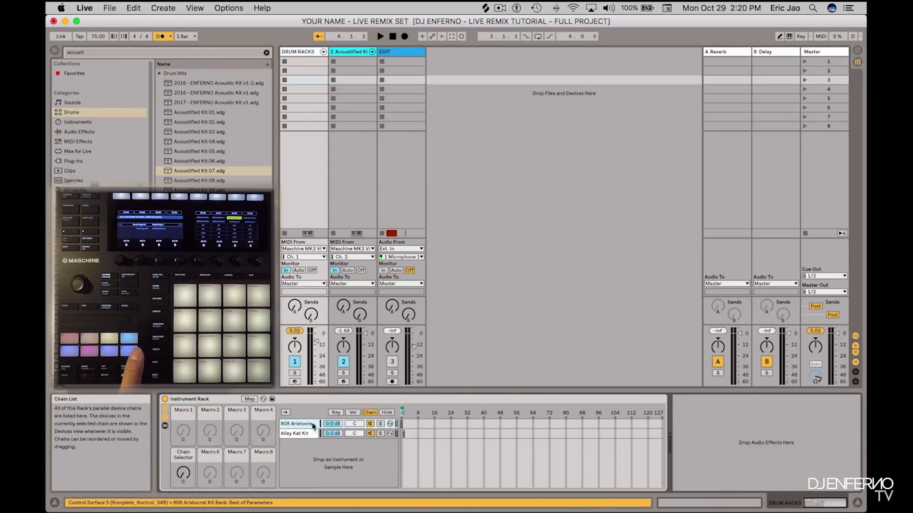
pyautogui.hscroll(5, 412, 426)
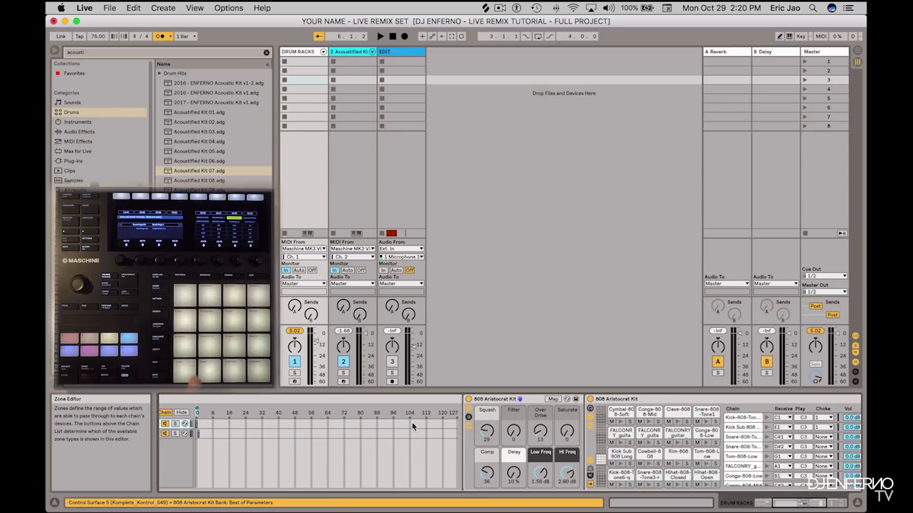
pyautogui.click(602, 449)
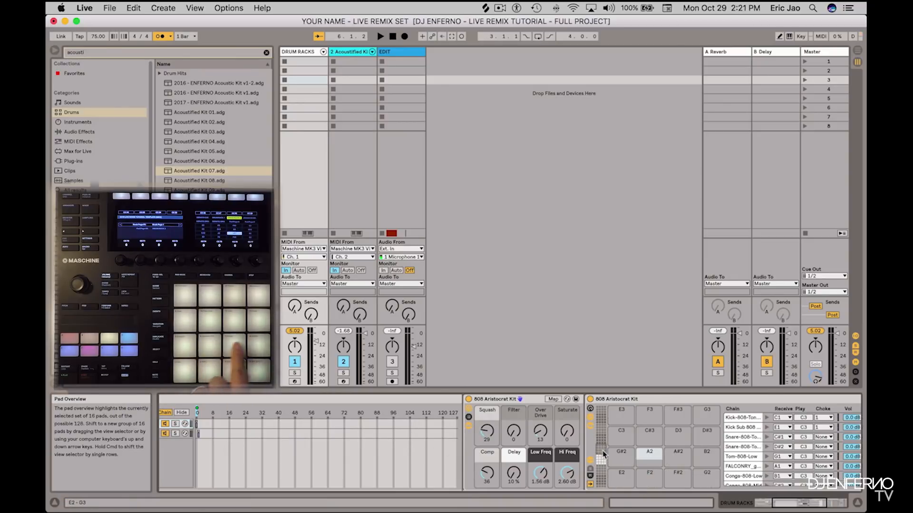
pyautogui.click(601, 460)
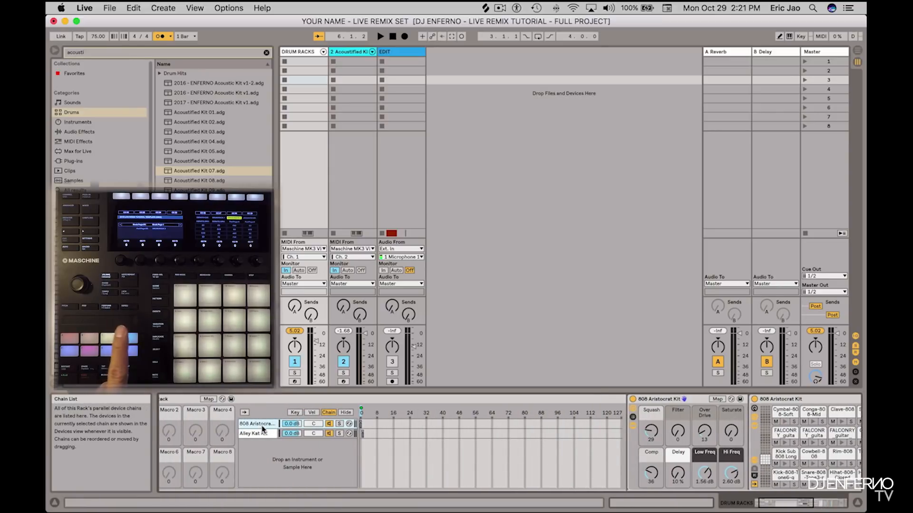
# Step: Rearrange the Acoustified Kit's pads so the lowest row holds Kick, Snare, ClosedHH and OpenHH, swapping Strike and Clap into upper rows
pyautogui.click(344, 52)
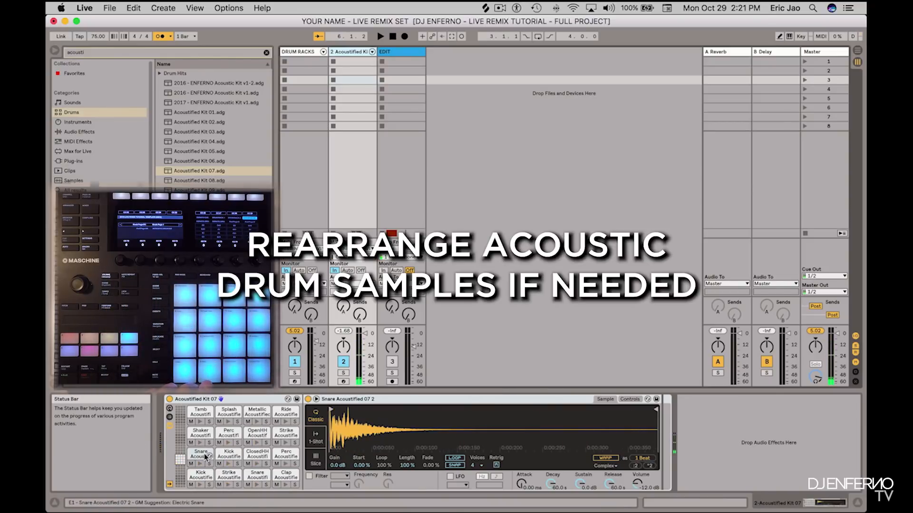
pyautogui.moveTo(257, 475); pyautogui.dragTo(219, 477)
pyautogui.moveTo(261, 456); pyautogui.dragTo(253, 437)
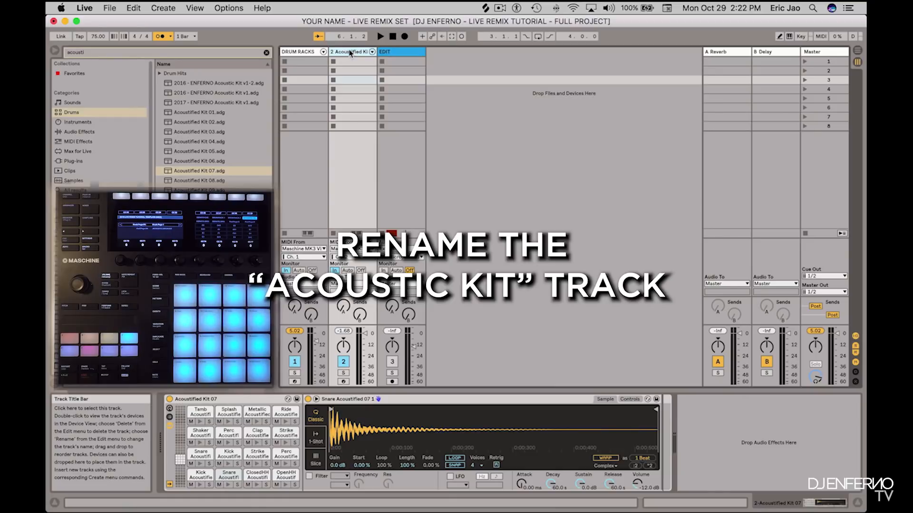
# Step: Rename the Acoustified Kit track as ACOUSTIC KIT
pyautogui.press('super+r')
pyautogui.write('AA')
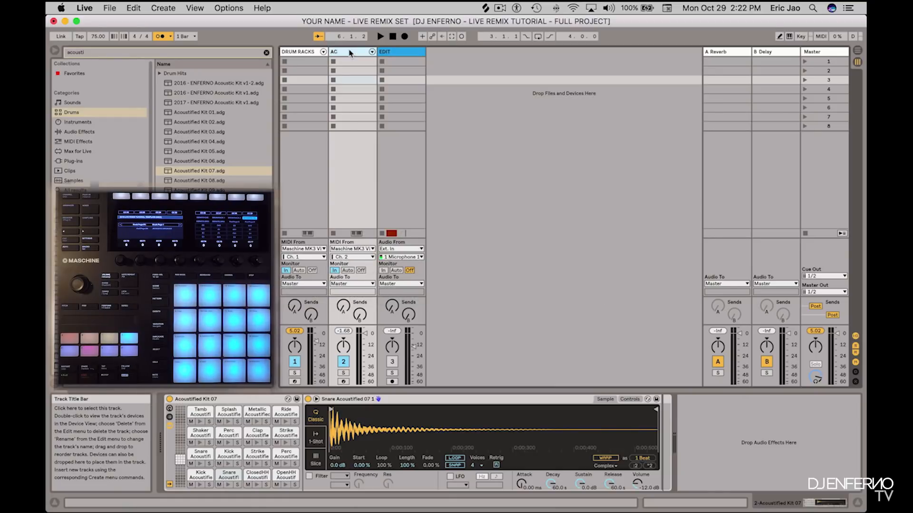
pyautogui.write('OUSTIC KIT')
pyautogui.press('Return')
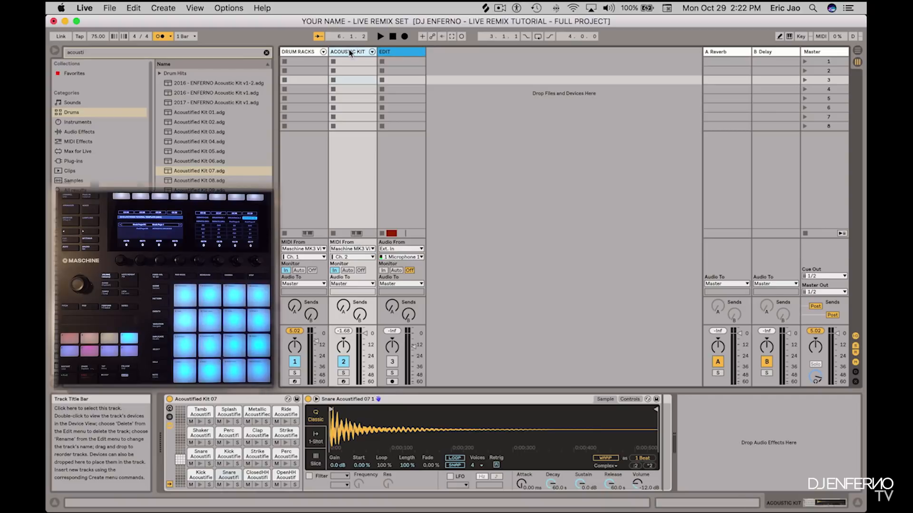
# Step: Color the DRUM RACKS track green and move the EDIT track in front of it as the first track
pyautogui.click(303, 52)
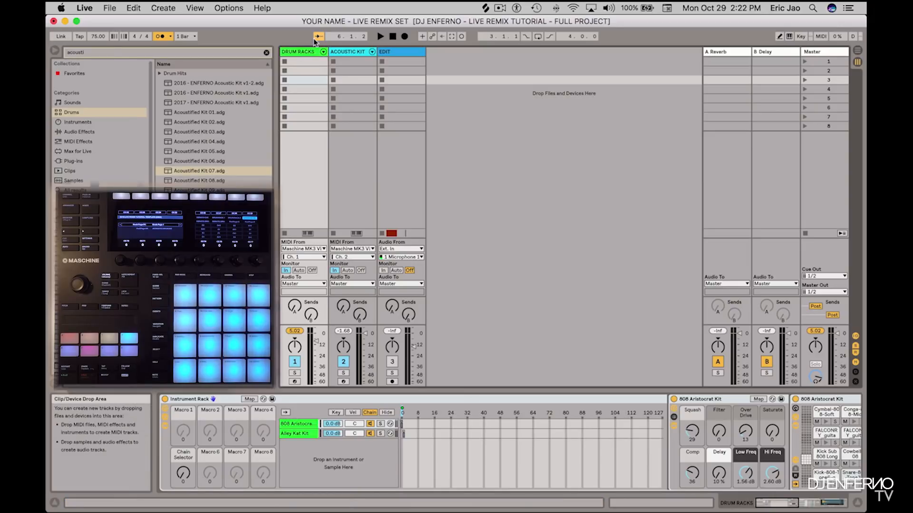
pyautogui.click(347, 52)
pyautogui.click(560, 90)
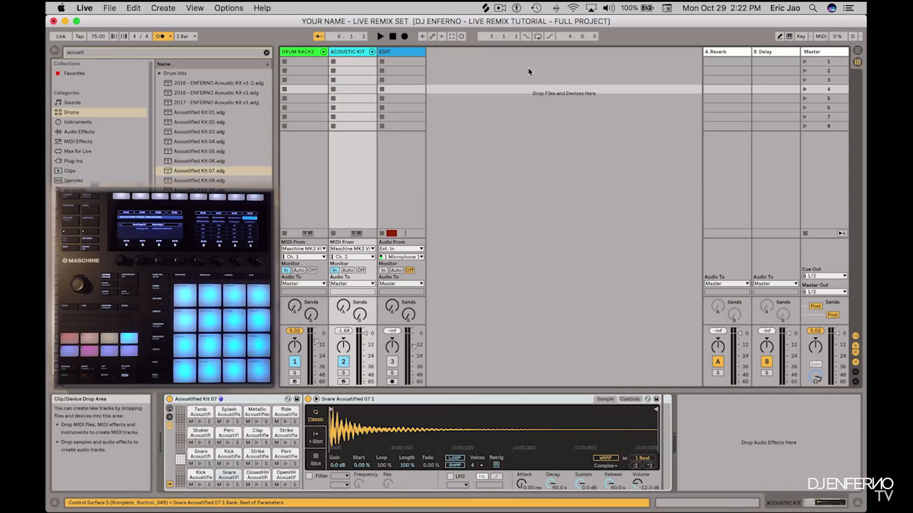
pyautogui.moveTo(403, 50); pyautogui.dragTo(284, 55)
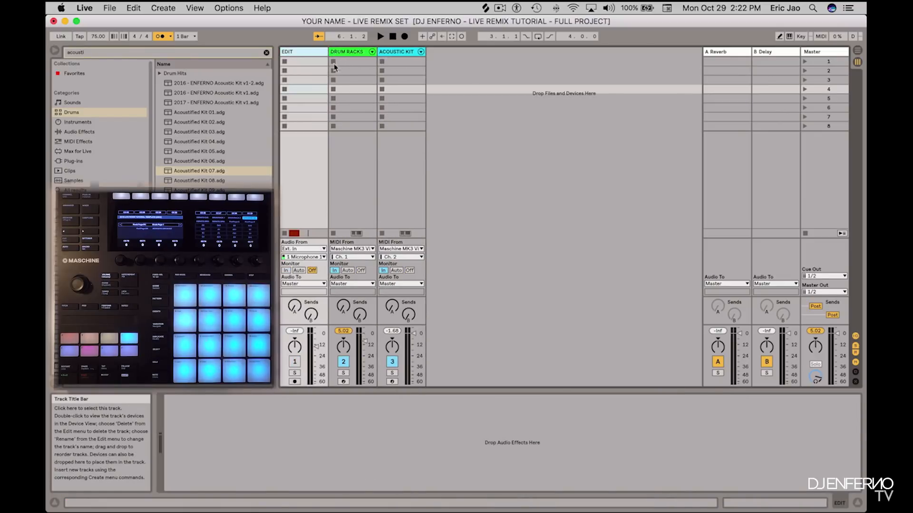